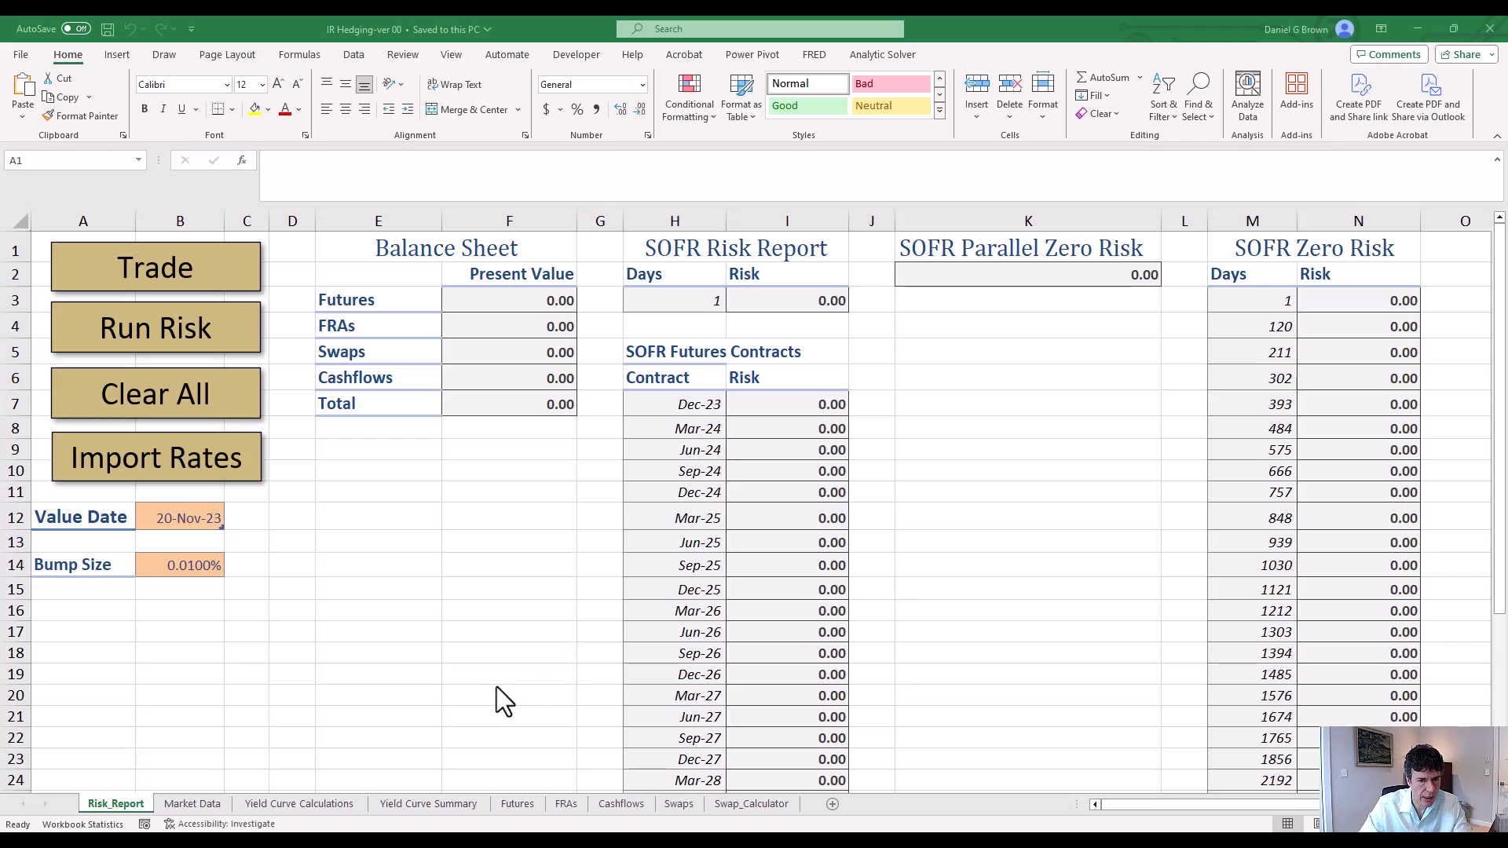
# - Review the Market Data sheet's inputs: the SOFR rate, the three-month SOFR futures prices and the 1-year/1-year swap rates
pyautogui.hotkey('ctrl', 'pagedown')
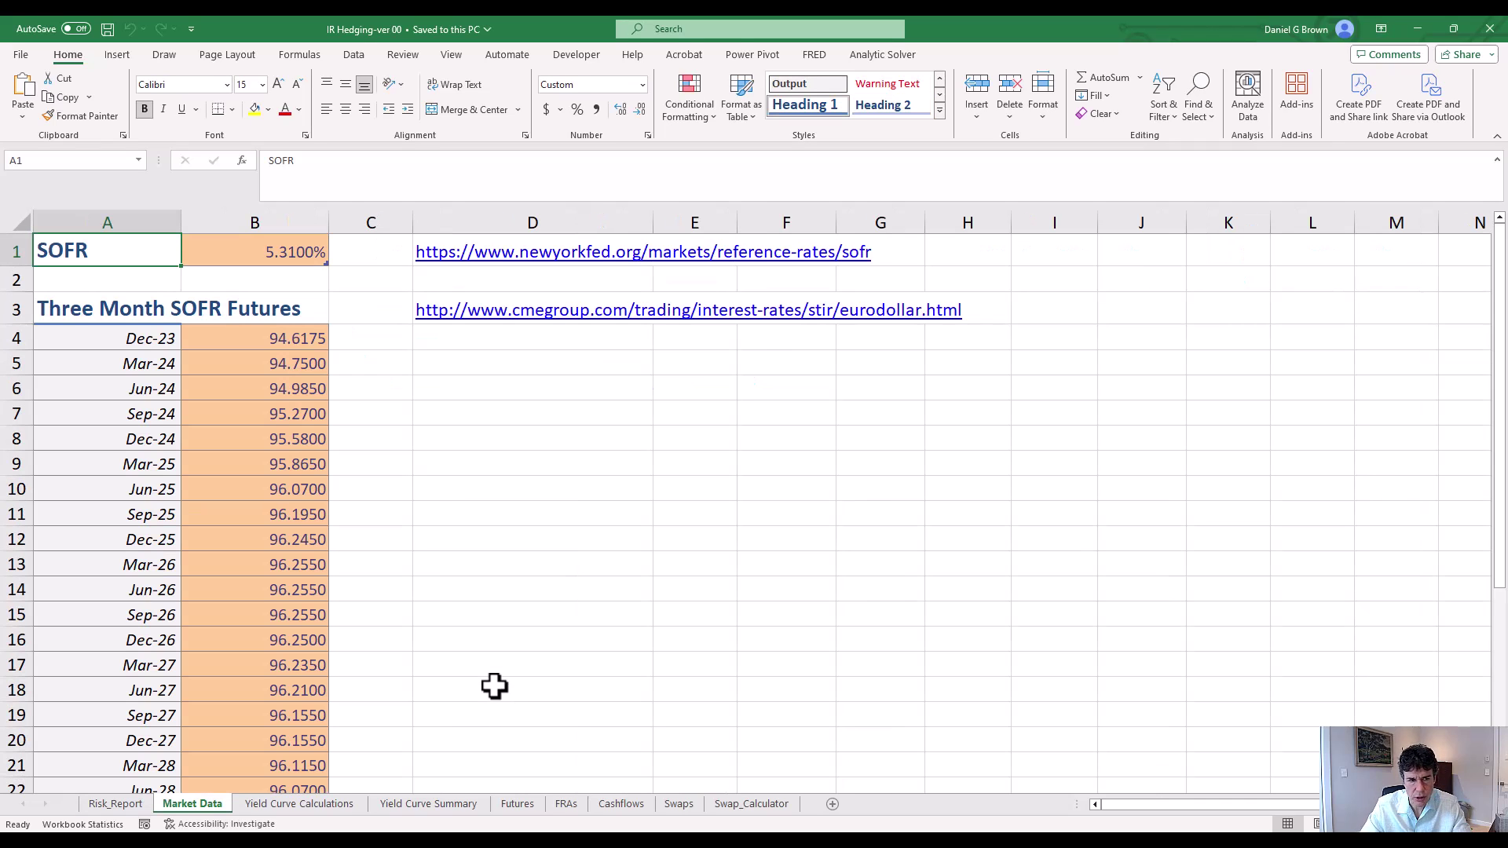
pyautogui.press('Down')
pyautogui.press('Down')
pyautogui.press('Down')
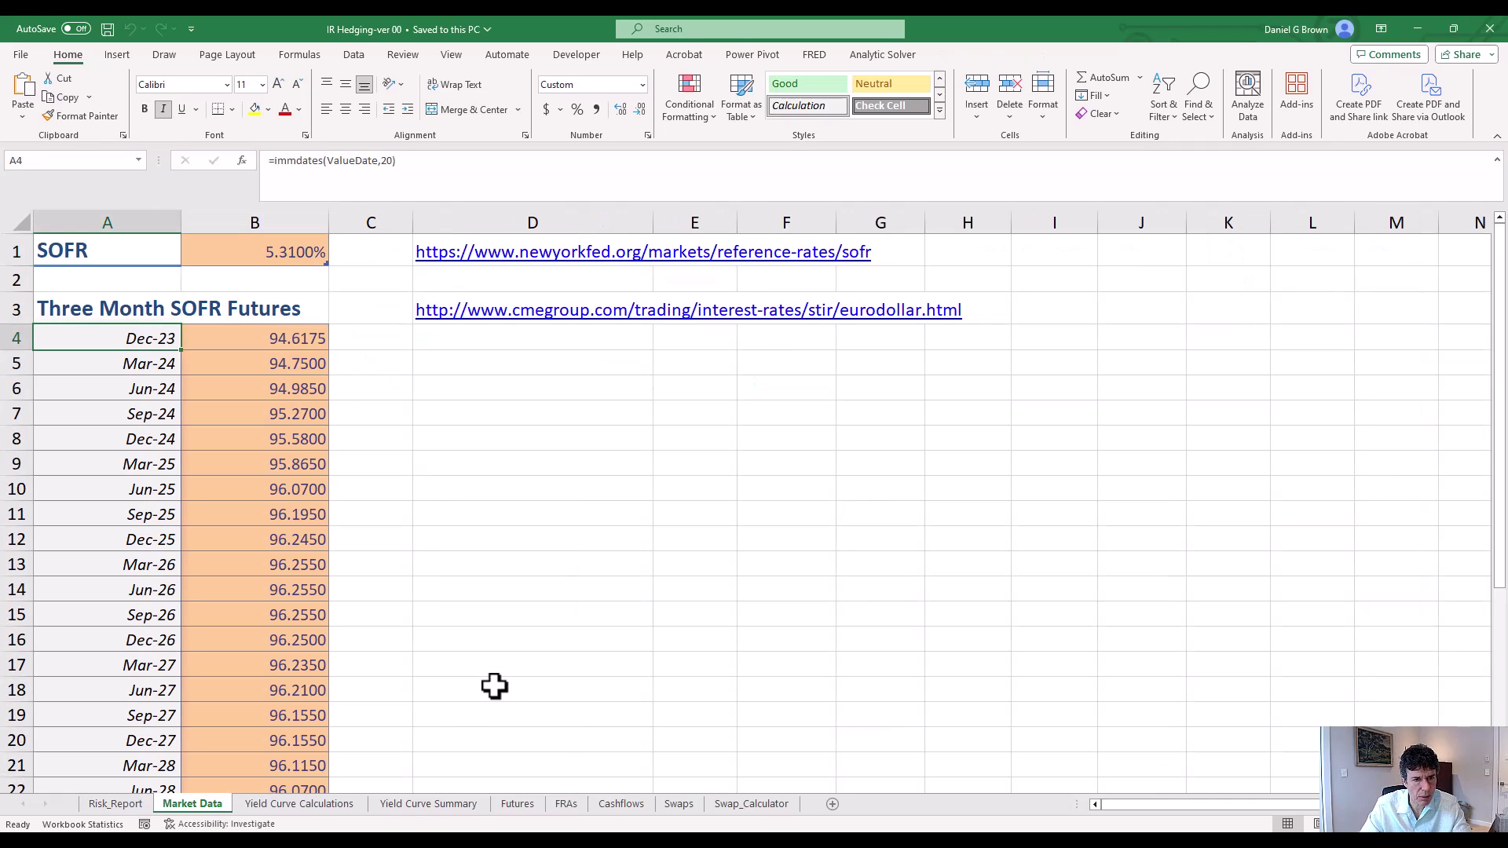
pyautogui.hotkey('ctrl', 'Down')
pyautogui.hotkey('ctrl', 'Down')
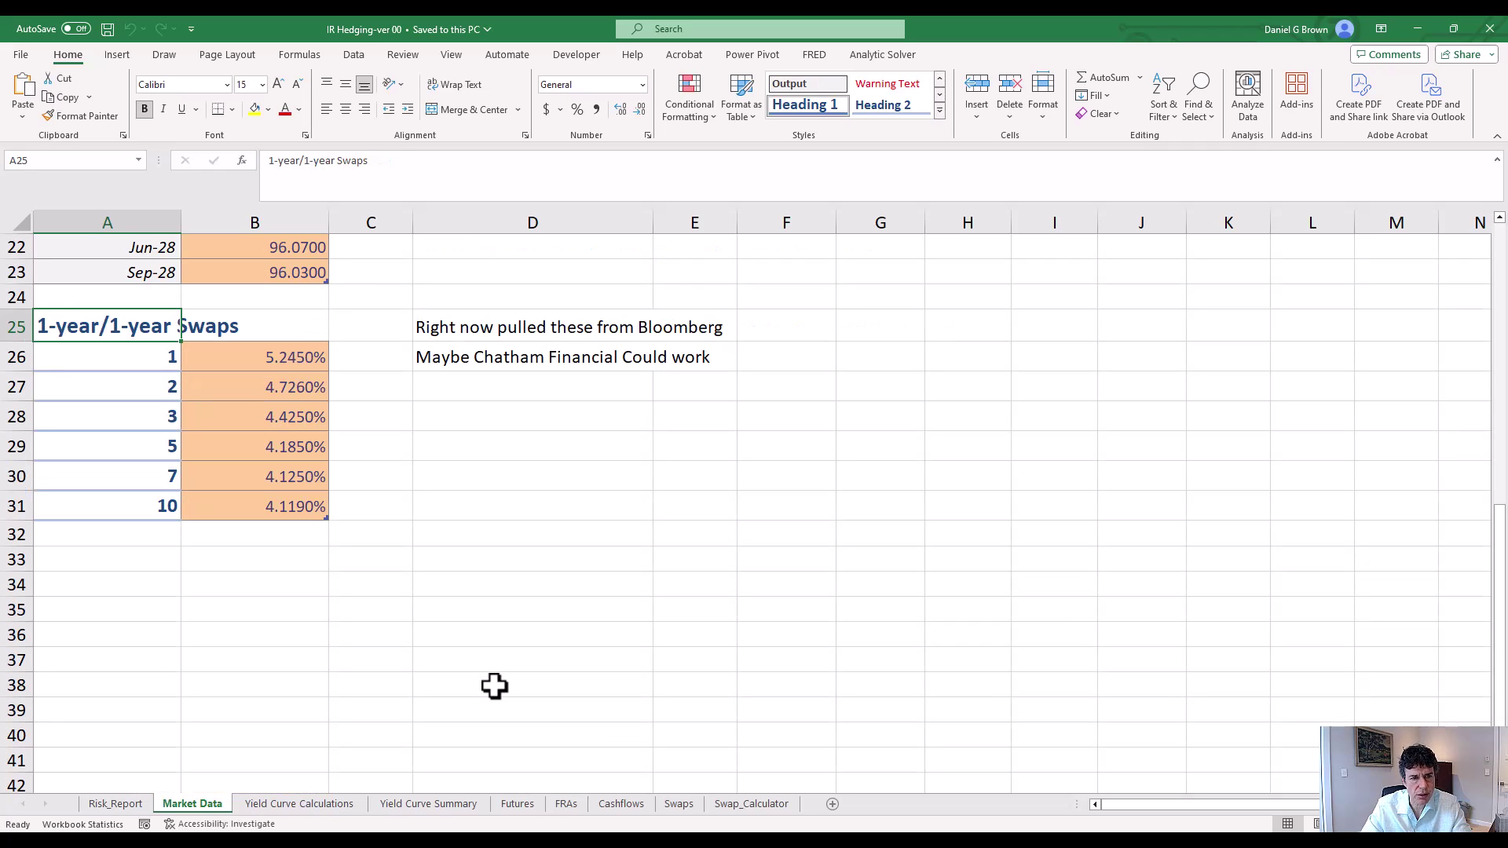
pyautogui.hotkey('ctrl', 'Home')
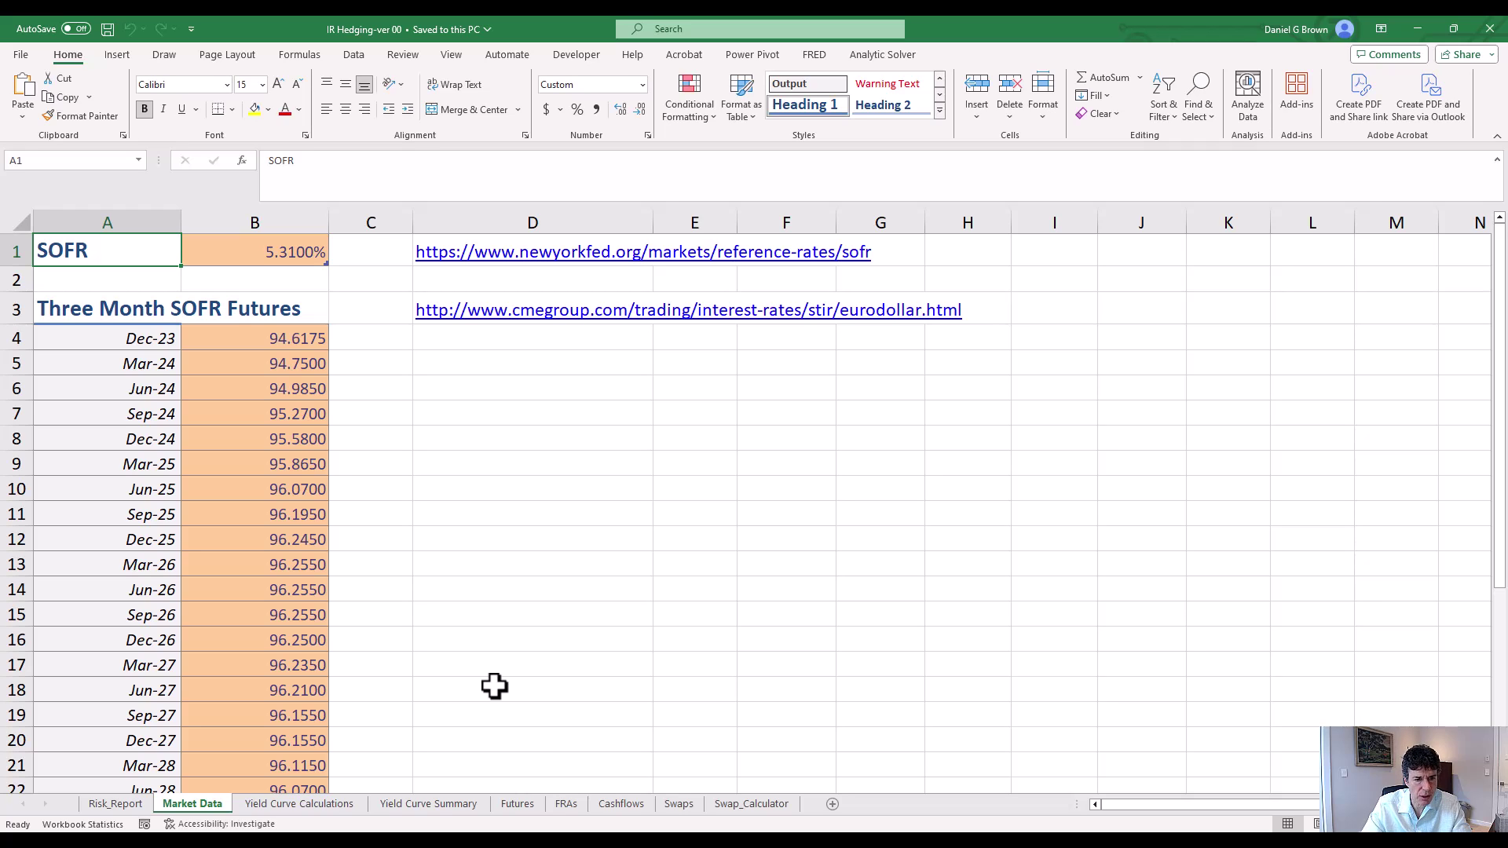
# - Open the Yield Curve Calculations sheet and examine the SOFR date formula and the three-month SOFR futures table
pyautogui.hotkey('ctrl', 'pagedown')
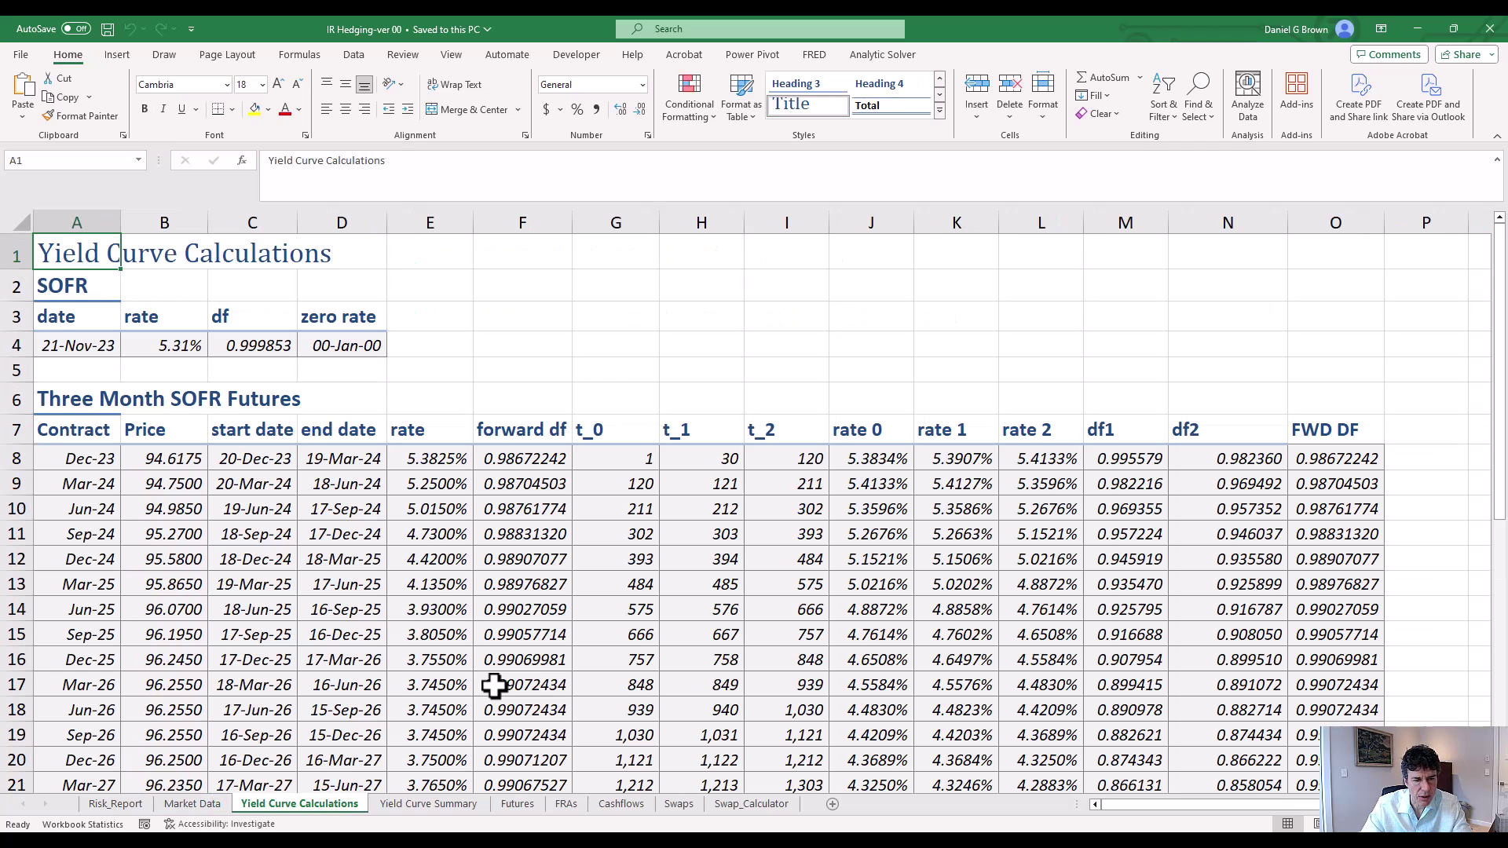
pyautogui.press('Down')
pyautogui.press('Down')
pyautogui.press('Down')
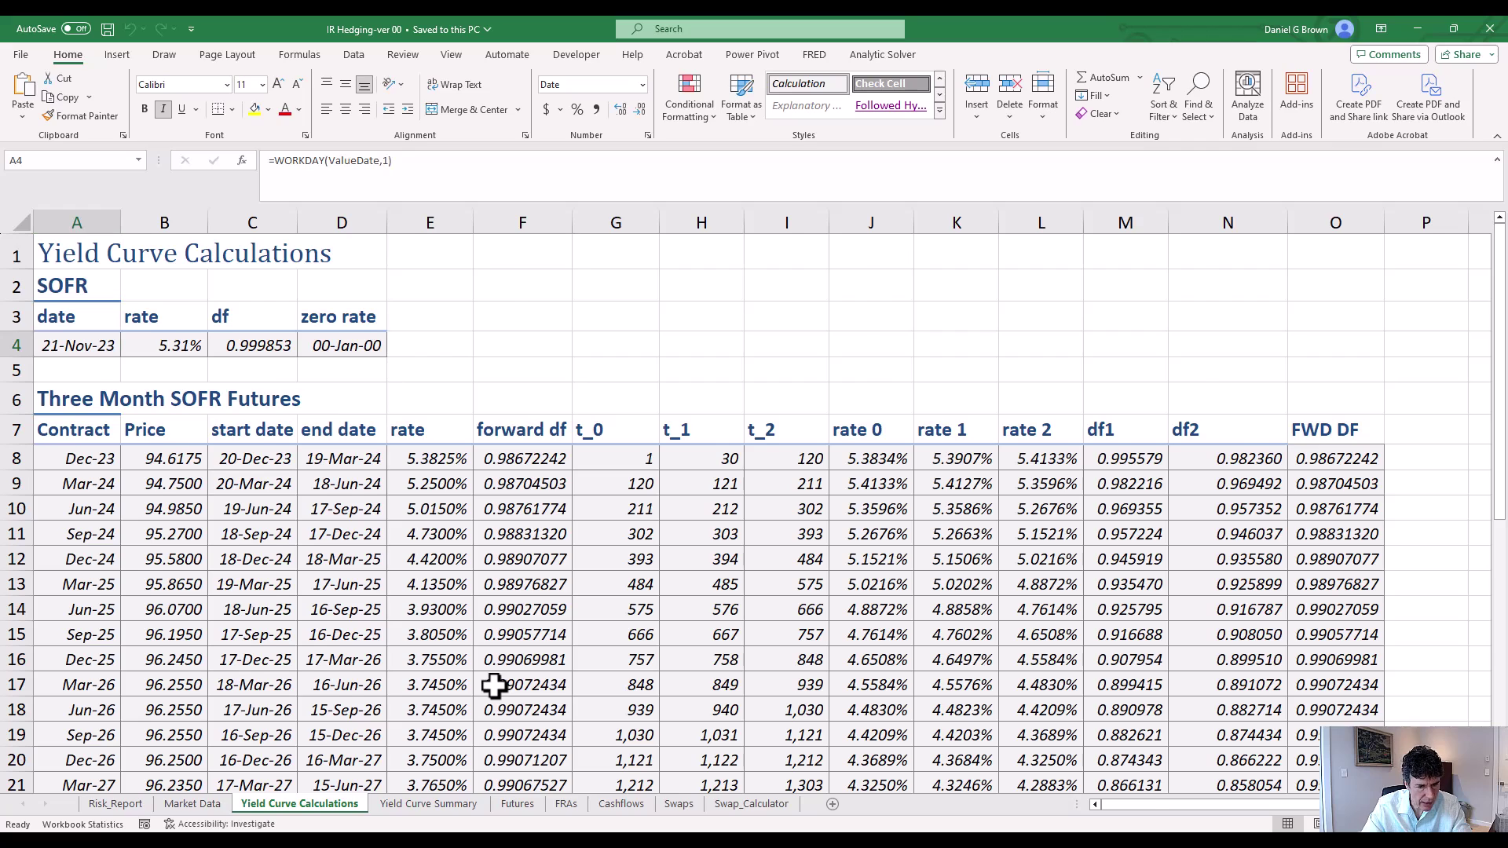
# - On the Yield Curve Summary sheet, examine the formulas behind the days, base rate, bump and Used Rate columns
pyautogui.hotkey('ctrl', 'pagedown')
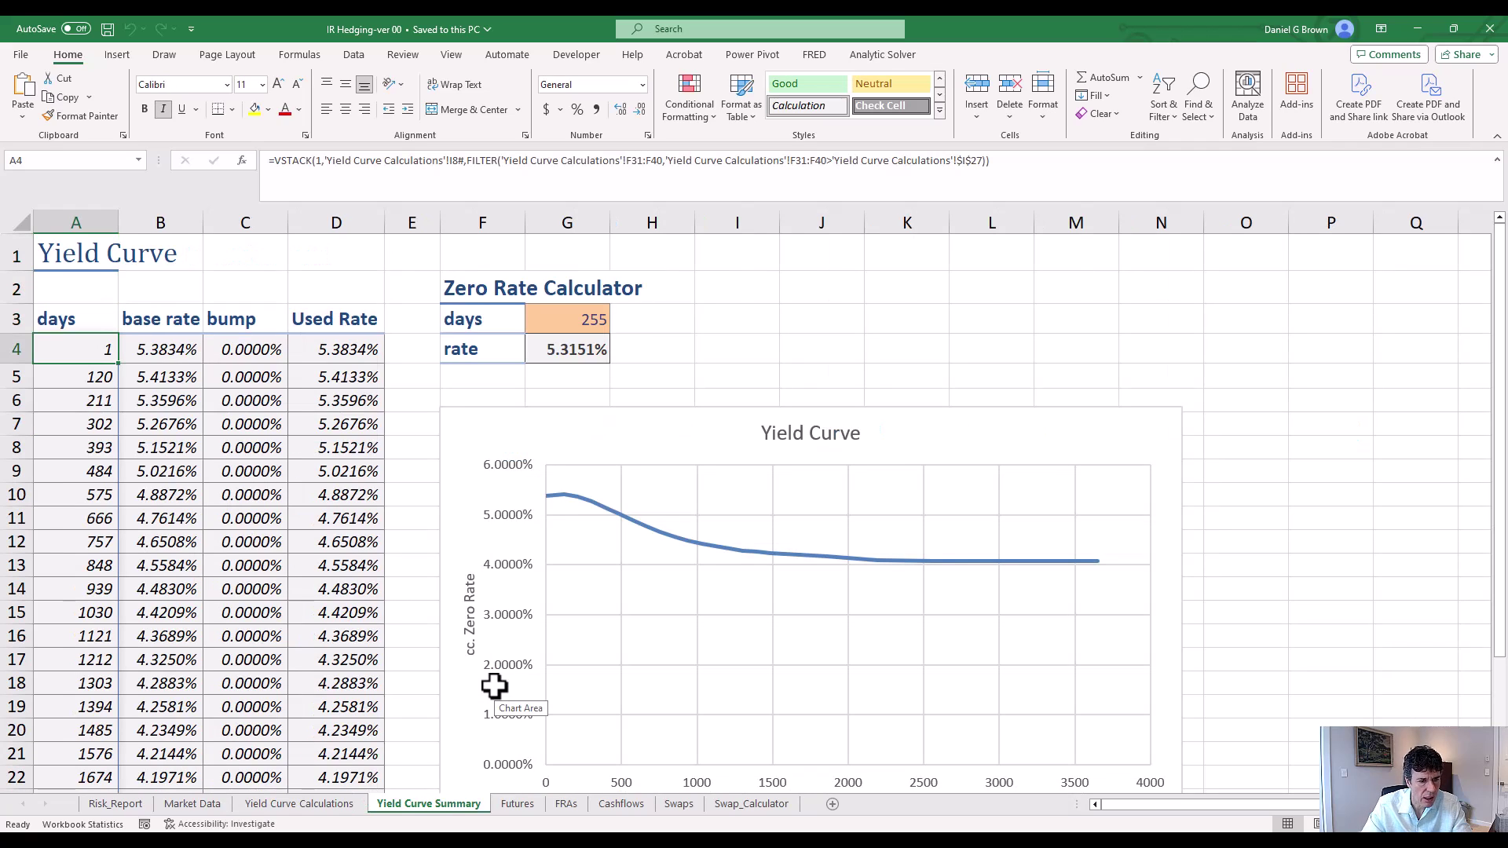
pyautogui.press('Down')
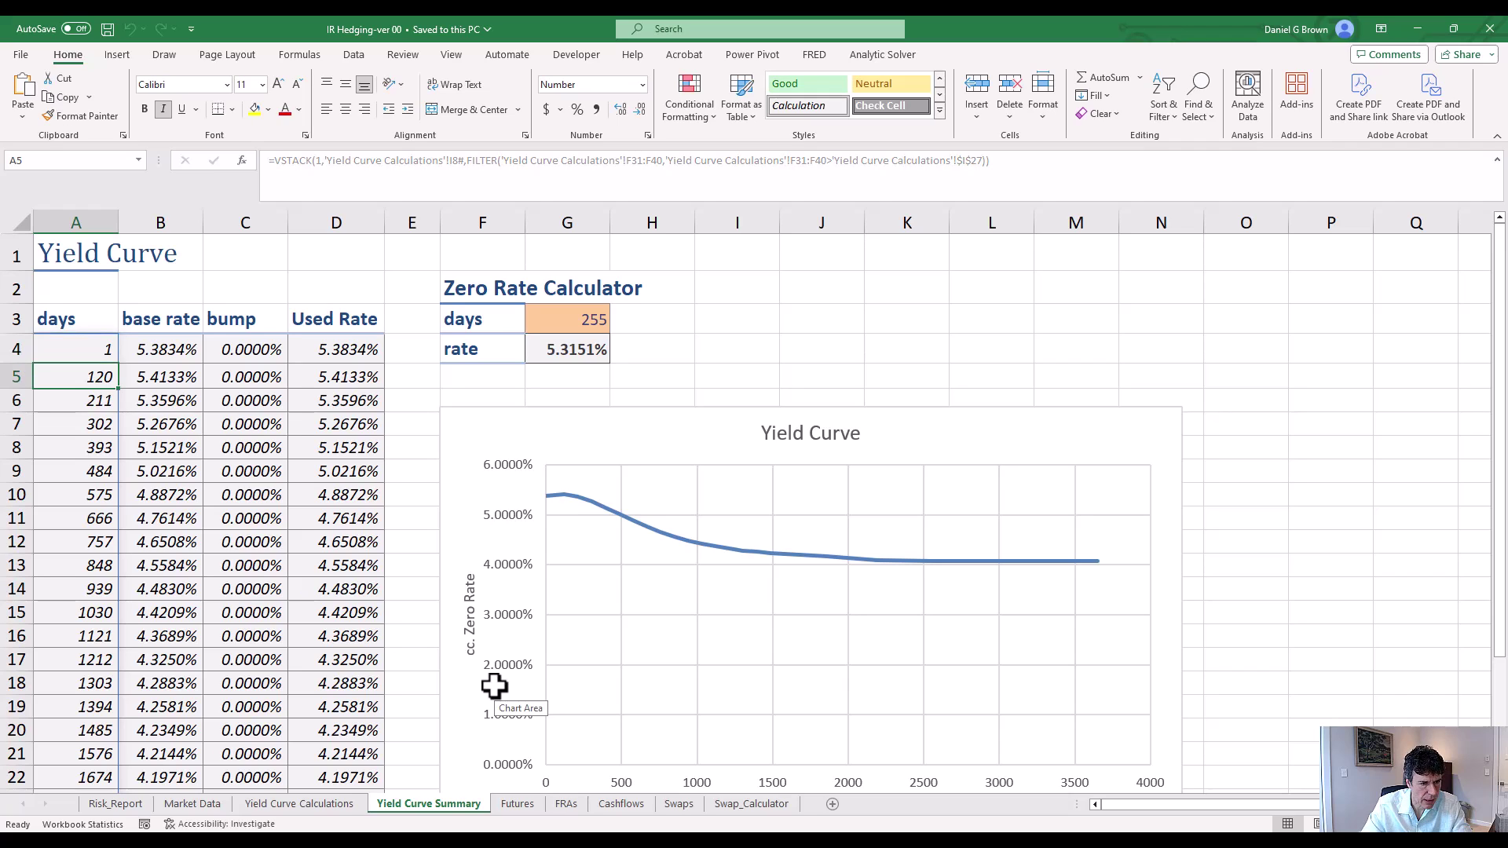
pyautogui.press('Down')
pyautogui.press('Up')
pyautogui.press('Up')
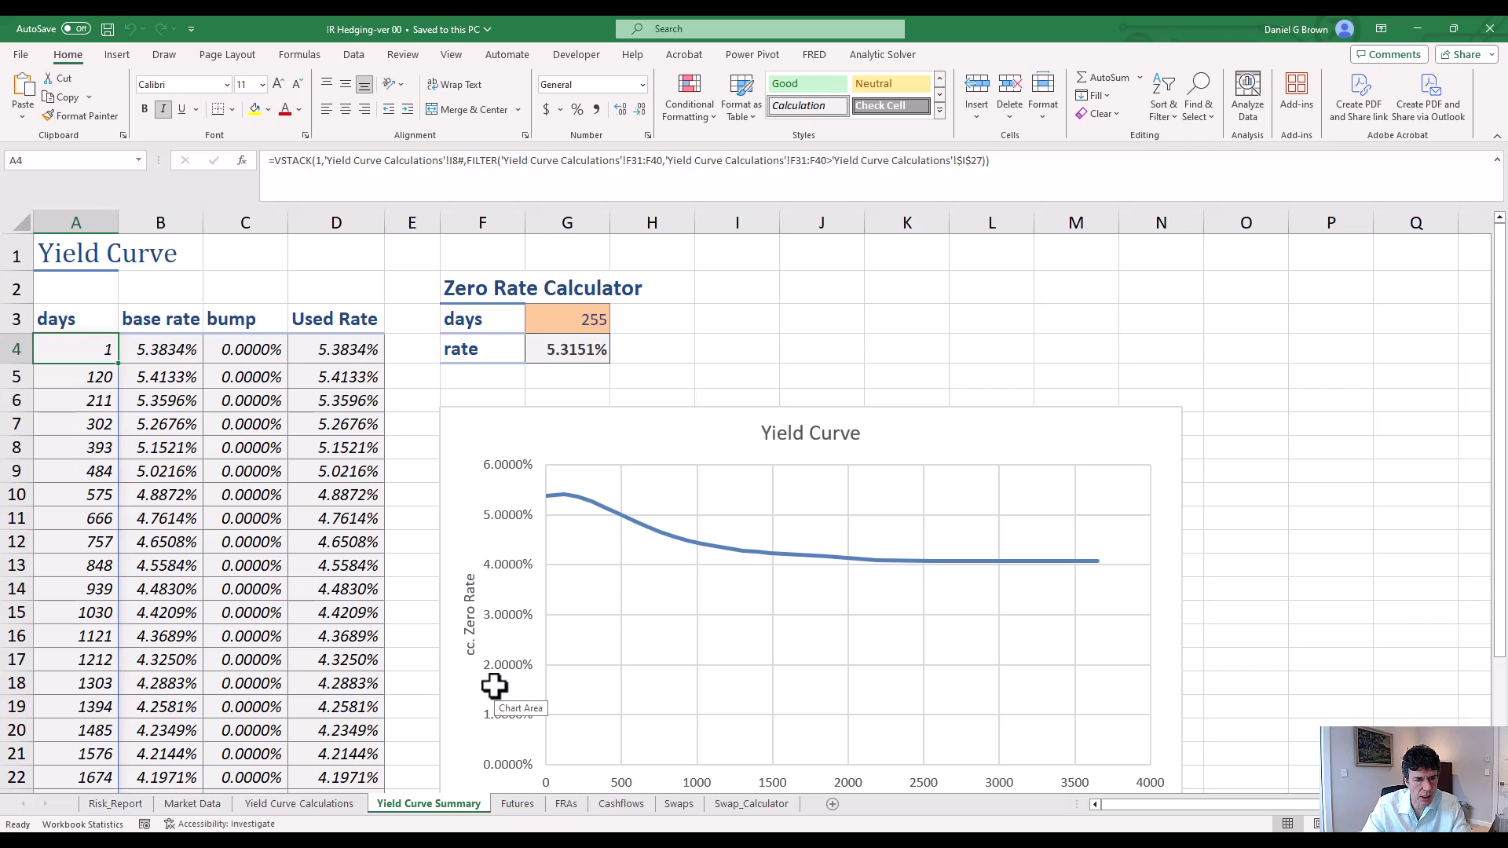
pyautogui.press('Right')
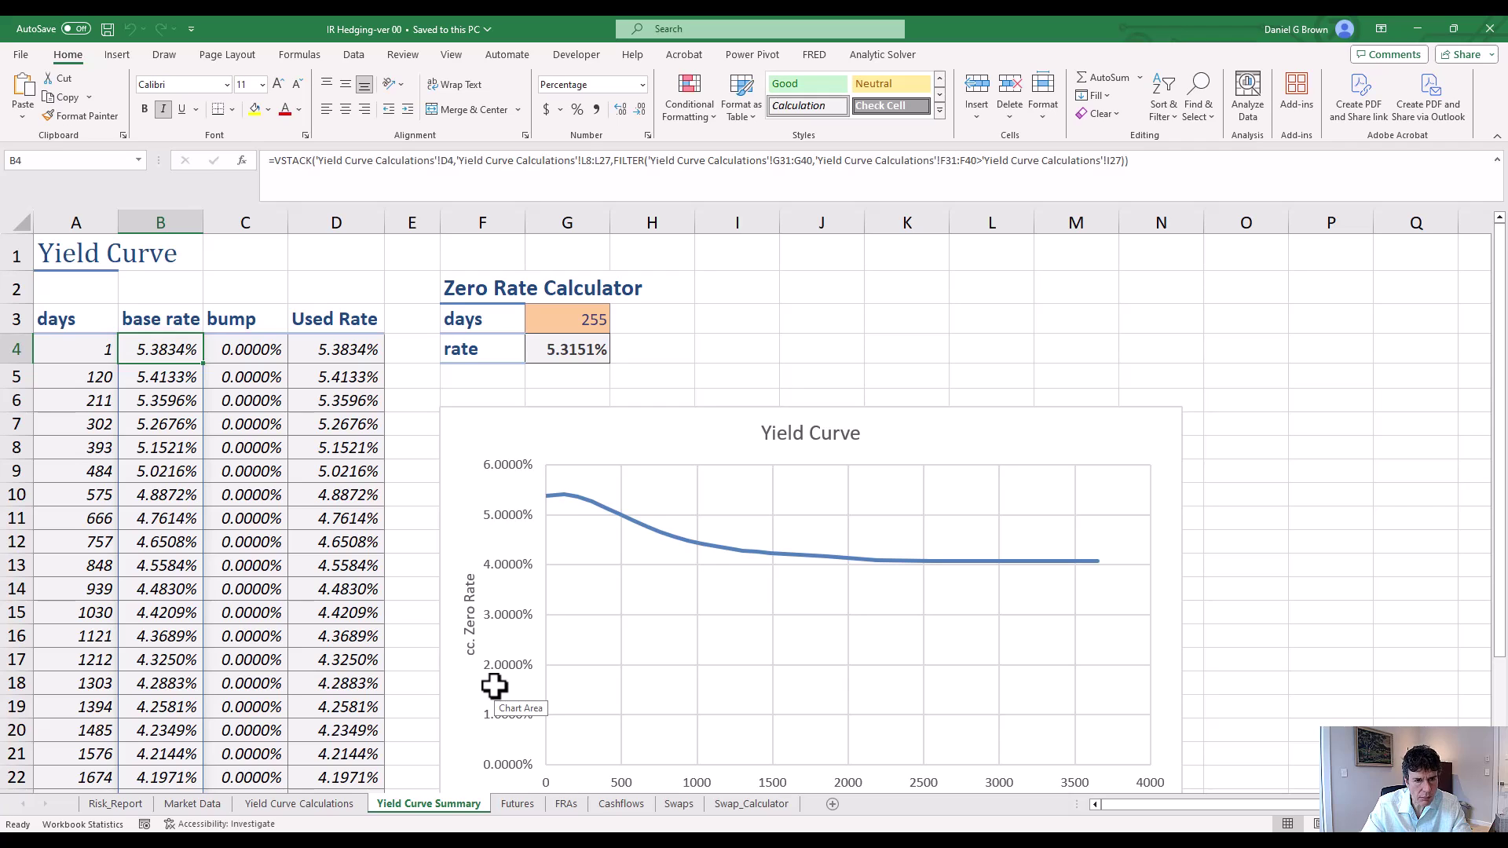
pyautogui.press('Right')
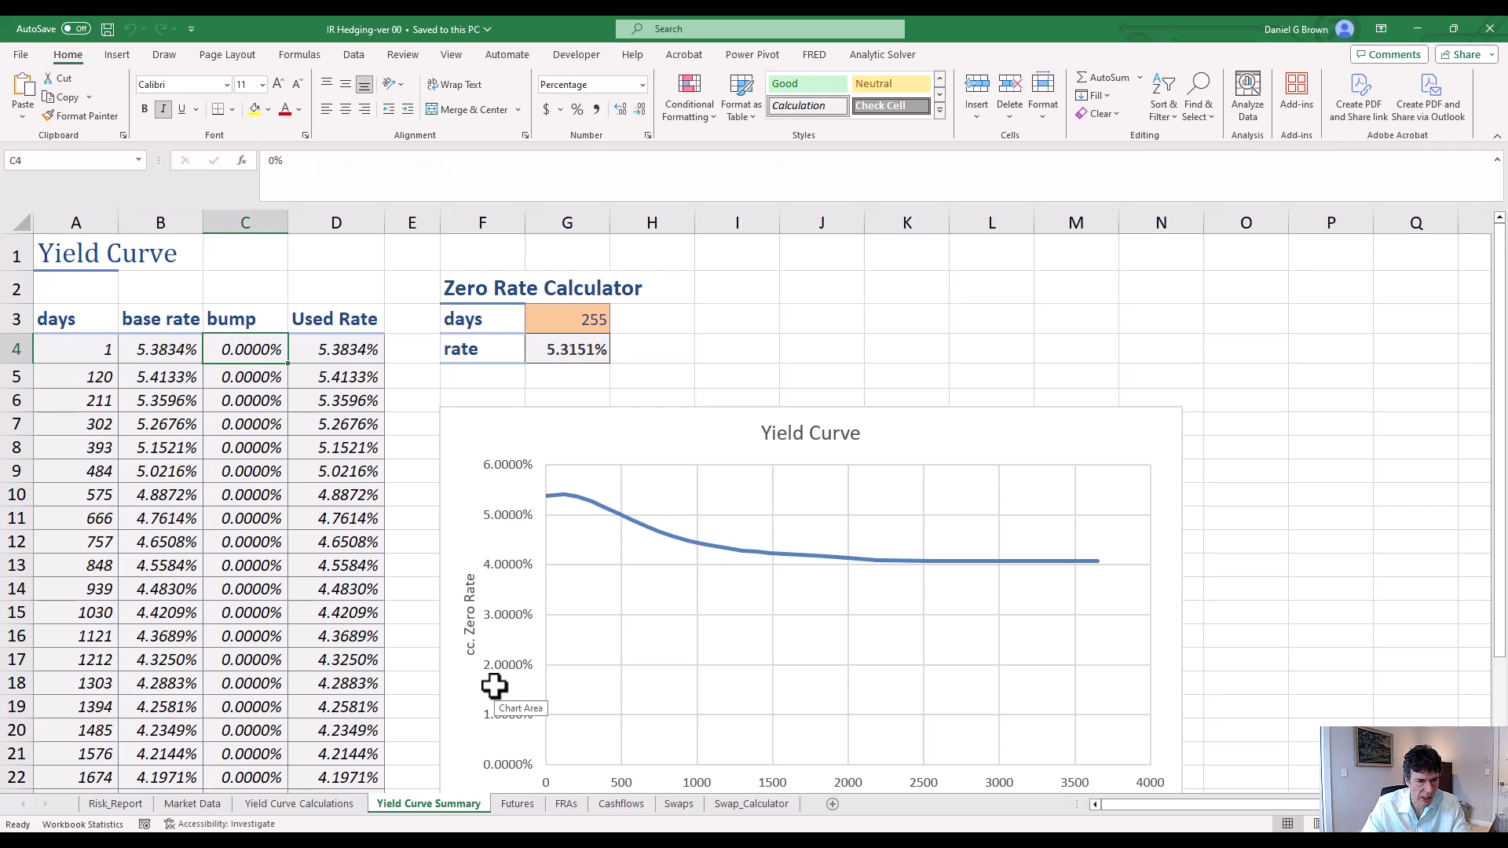
pyautogui.press('Right')
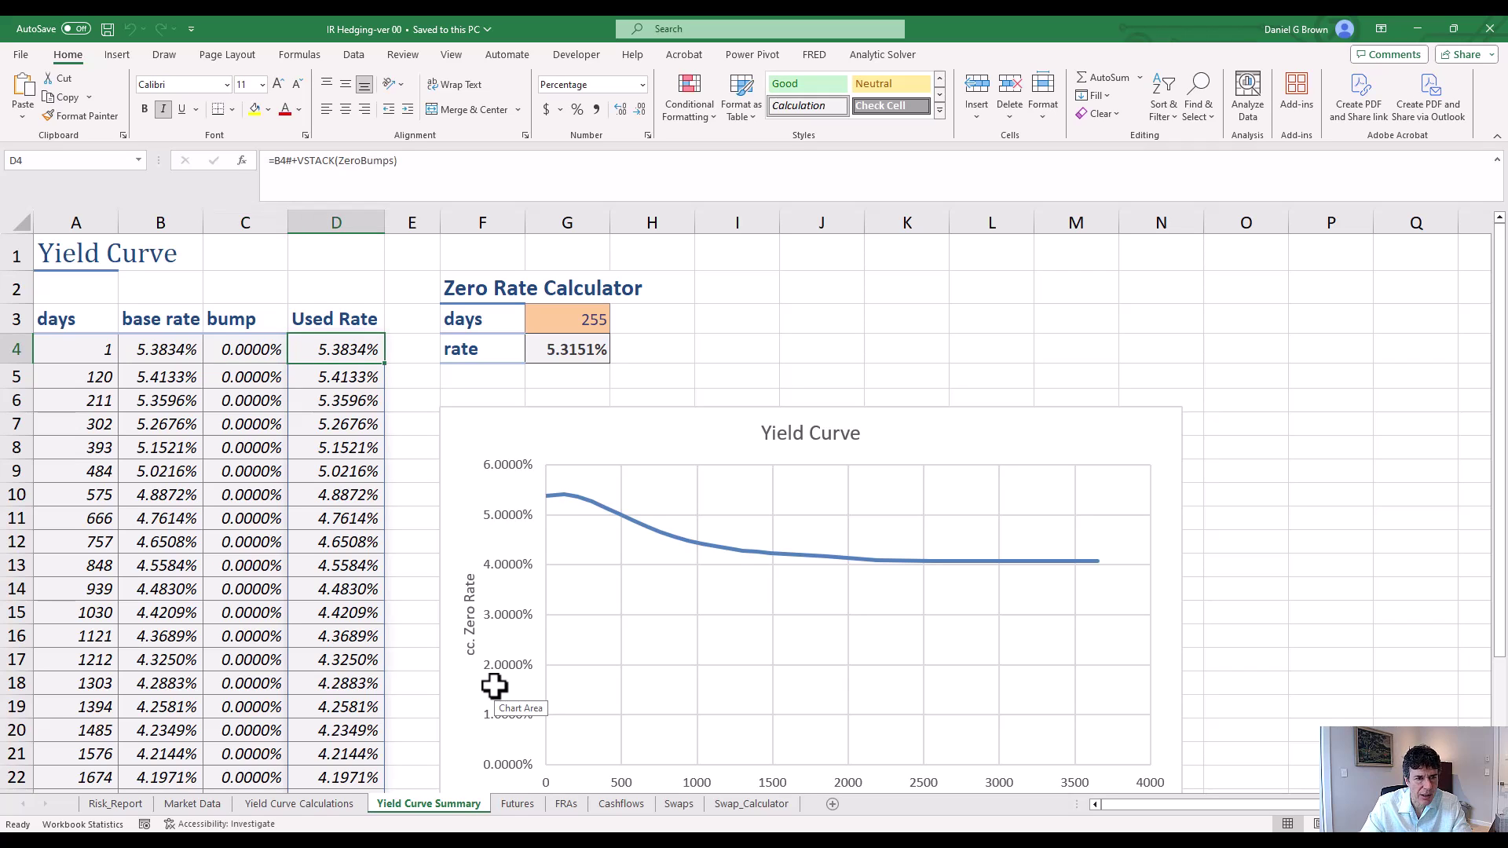
# - Inspect the days input of the Zero Rate Calculator beside the yield curve table
pyautogui.press('Up')
pyautogui.press('Up')
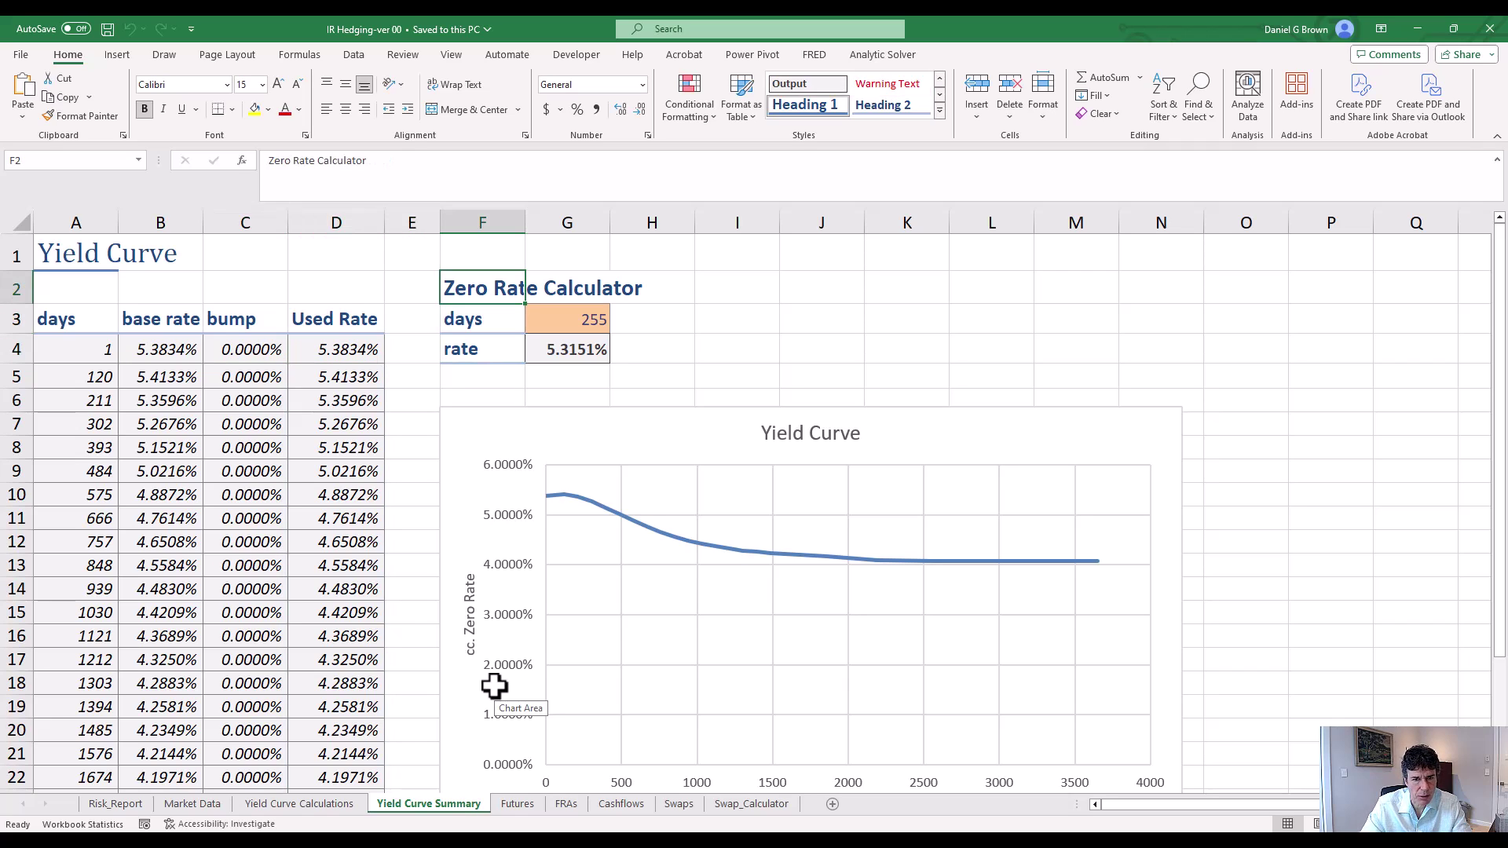
pyautogui.press('Right')
pyautogui.press('Right')
pyautogui.press('Right')
pyautogui.press('Down')
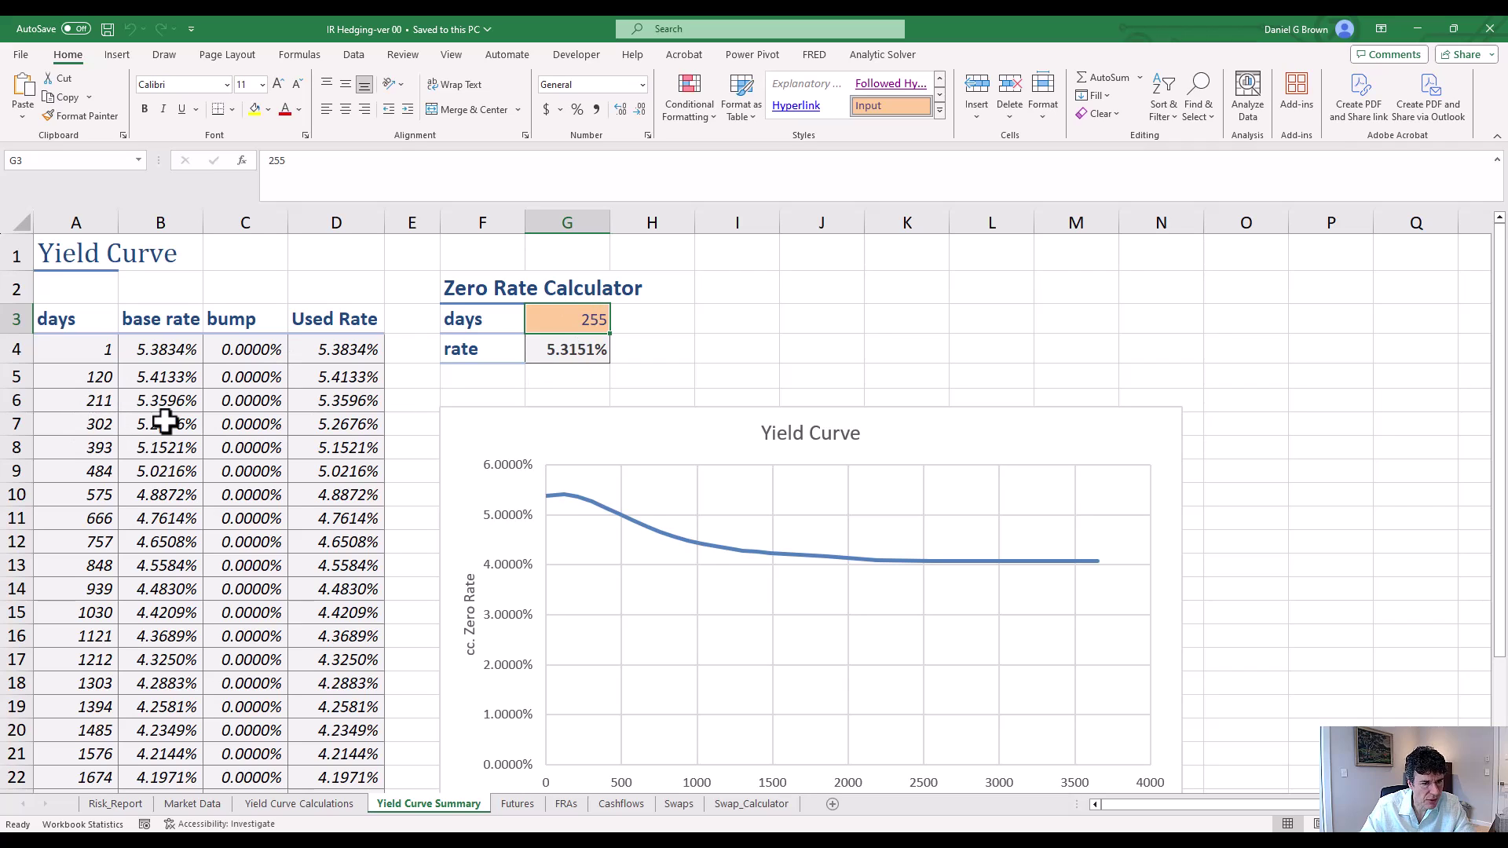
# - Compare the 211-day and 302-day curve points with the Zero Rate Calculator's interpolated rate formula
pyautogui.click(103, 403)
pyautogui.click(86, 429)
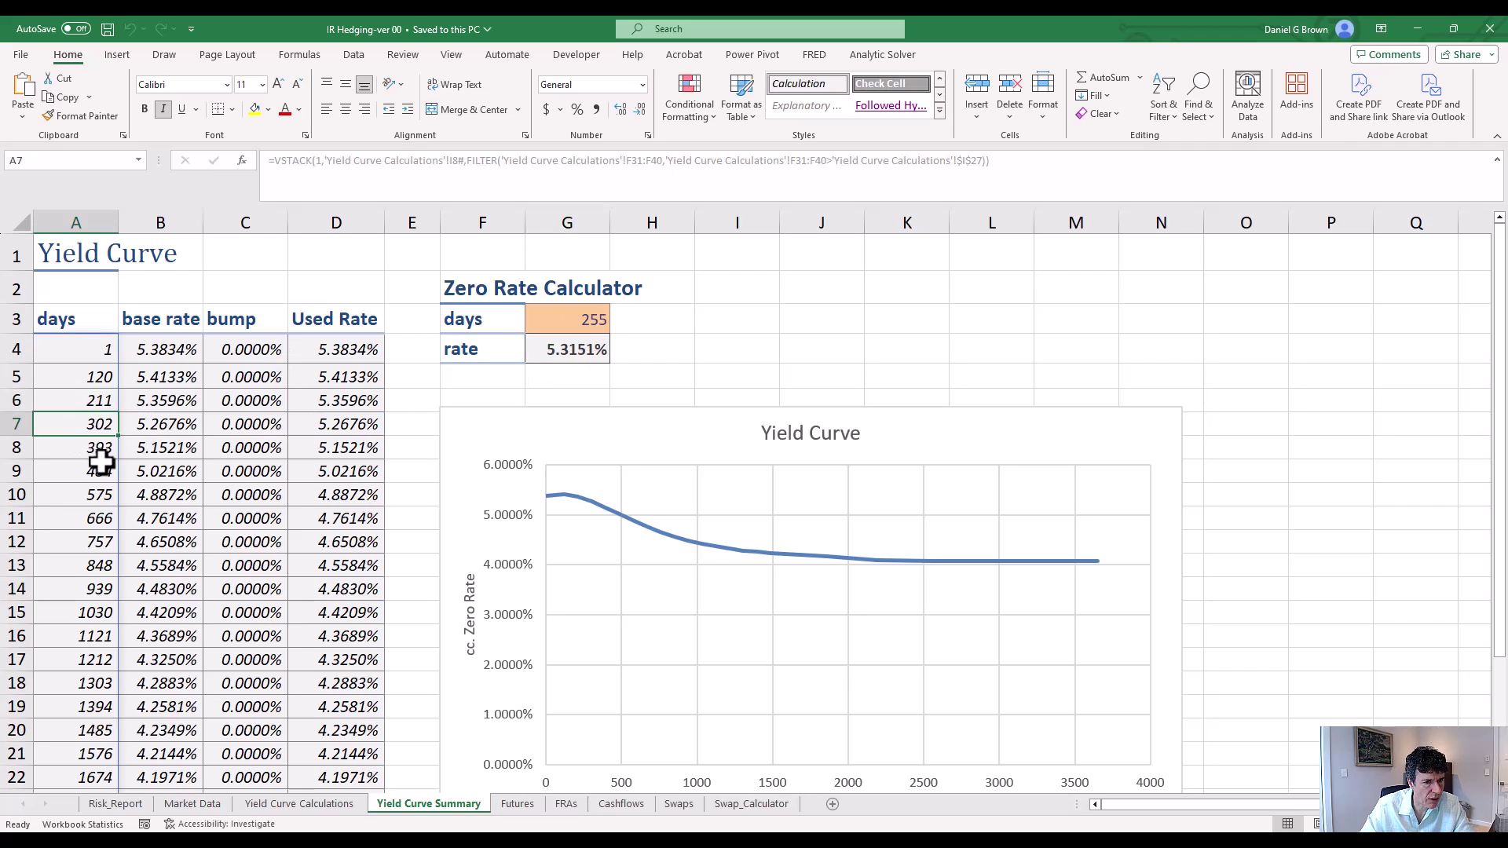
pyautogui.click(166, 422)
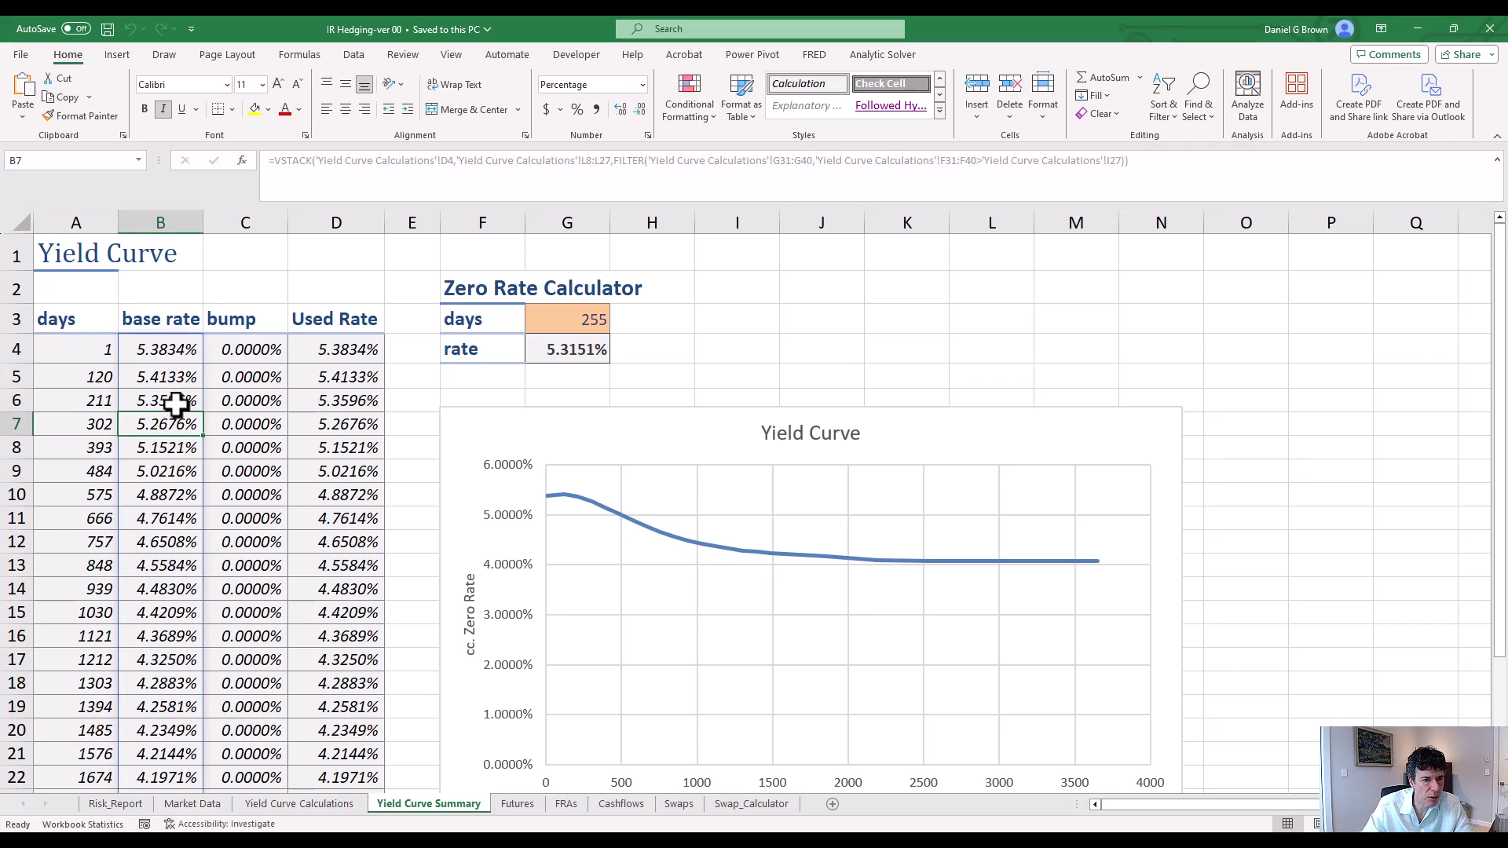
pyautogui.click(176, 401)
pyautogui.click(183, 422)
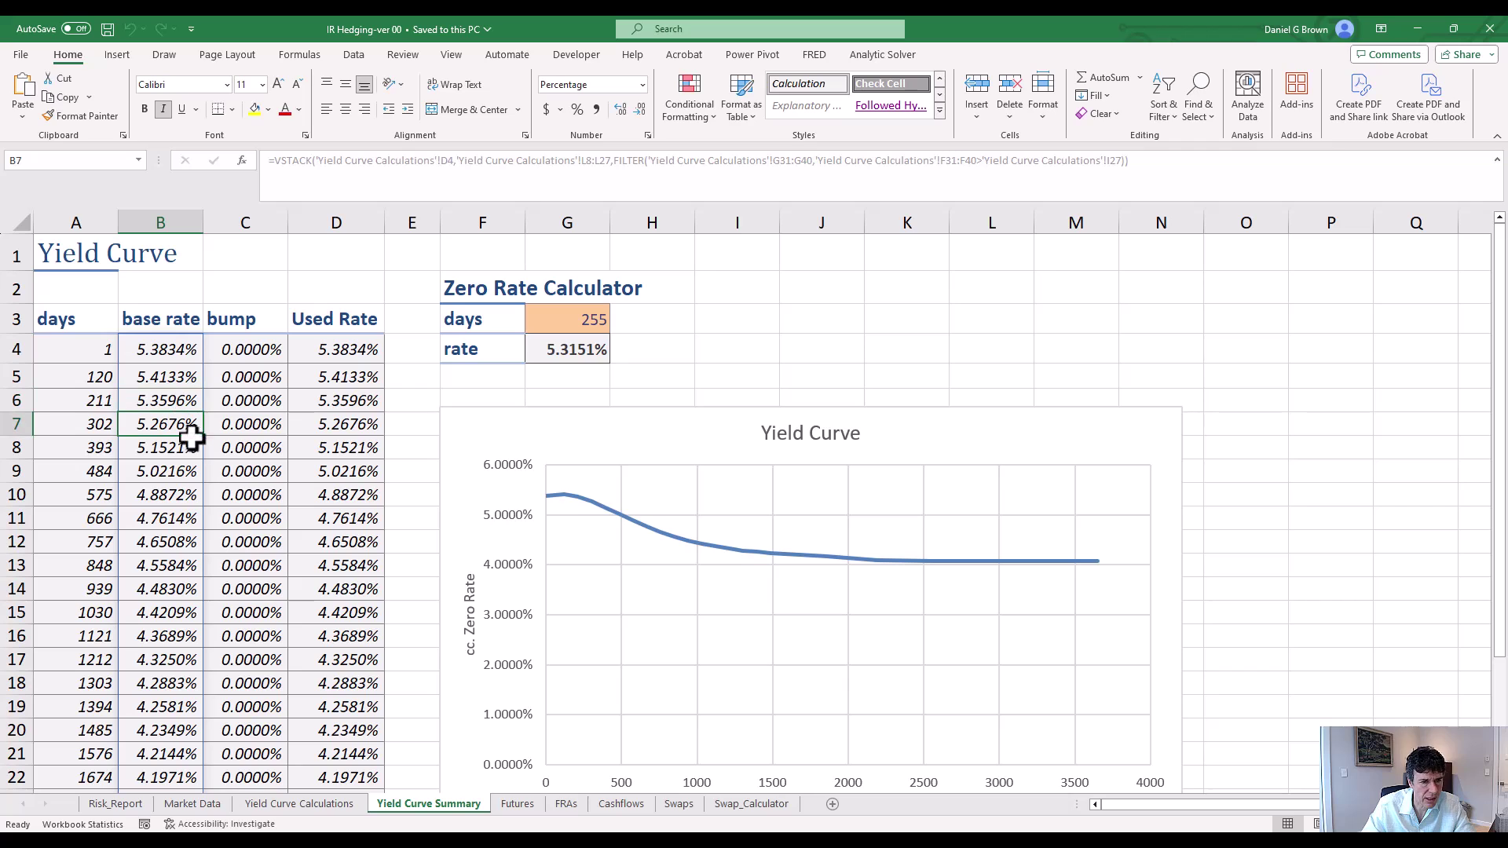
pyautogui.click(567, 348)
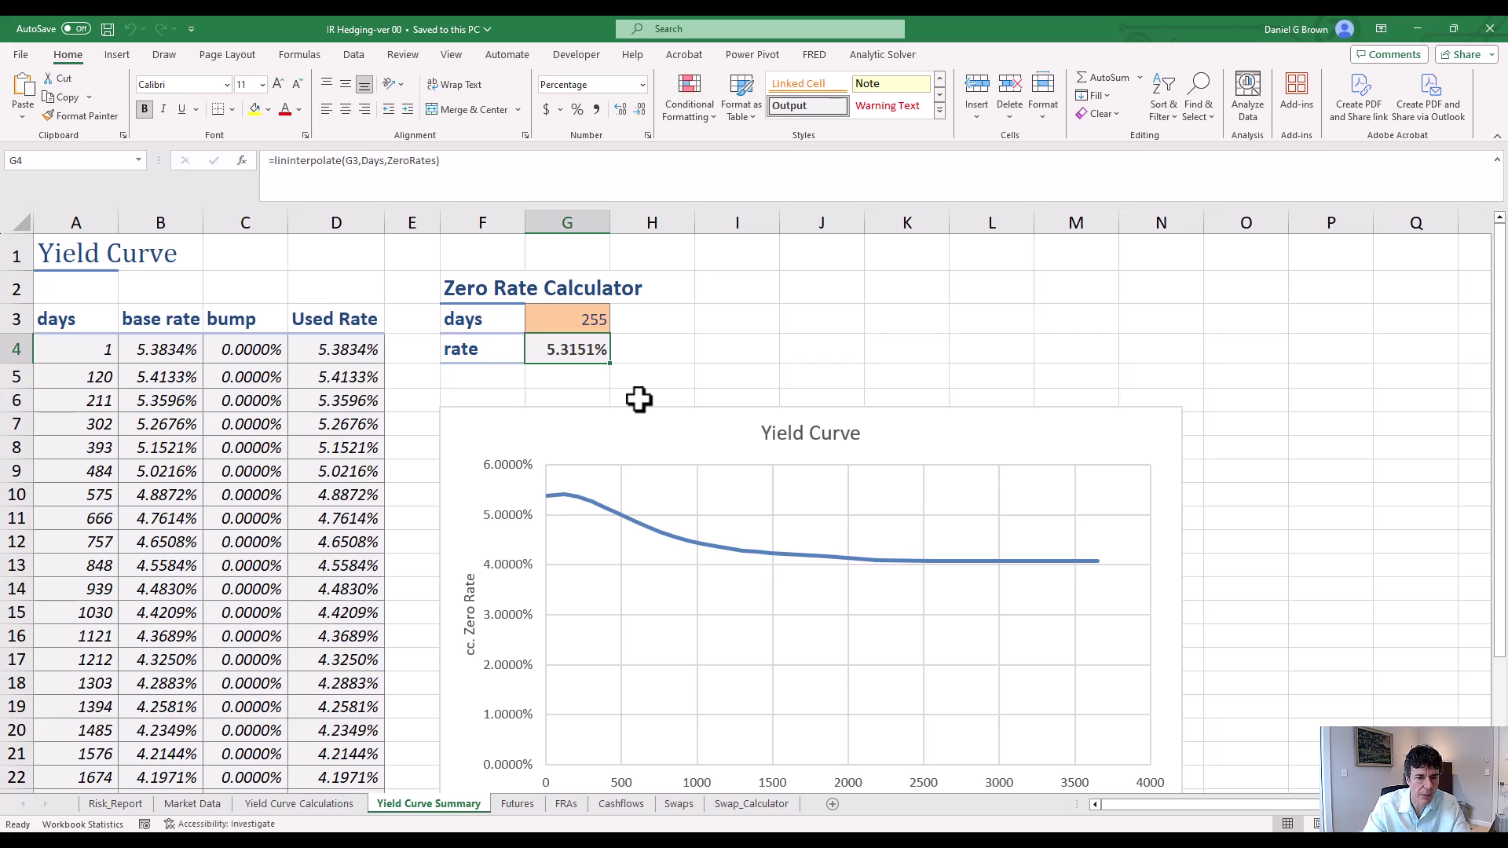
# - On the Futures sheet, examine the Mar-24 position's contract, quantity, trade price, current price and PnL formula
pyautogui.hotkey('ctrl', 'pagedown')
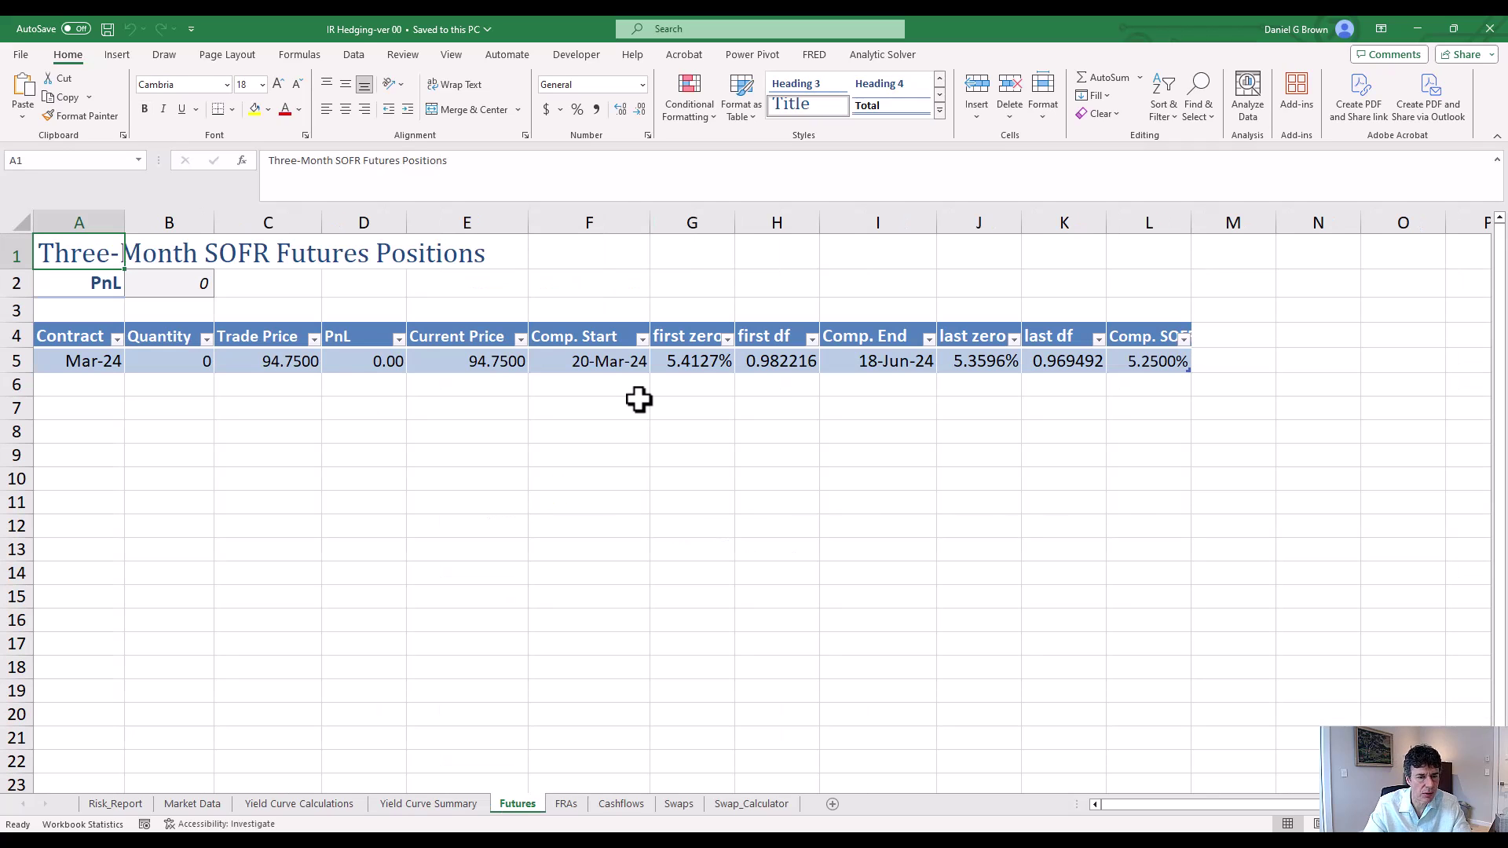
pyautogui.press('Down')
pyautogui.press('Down')
pyautogui.press('Down')
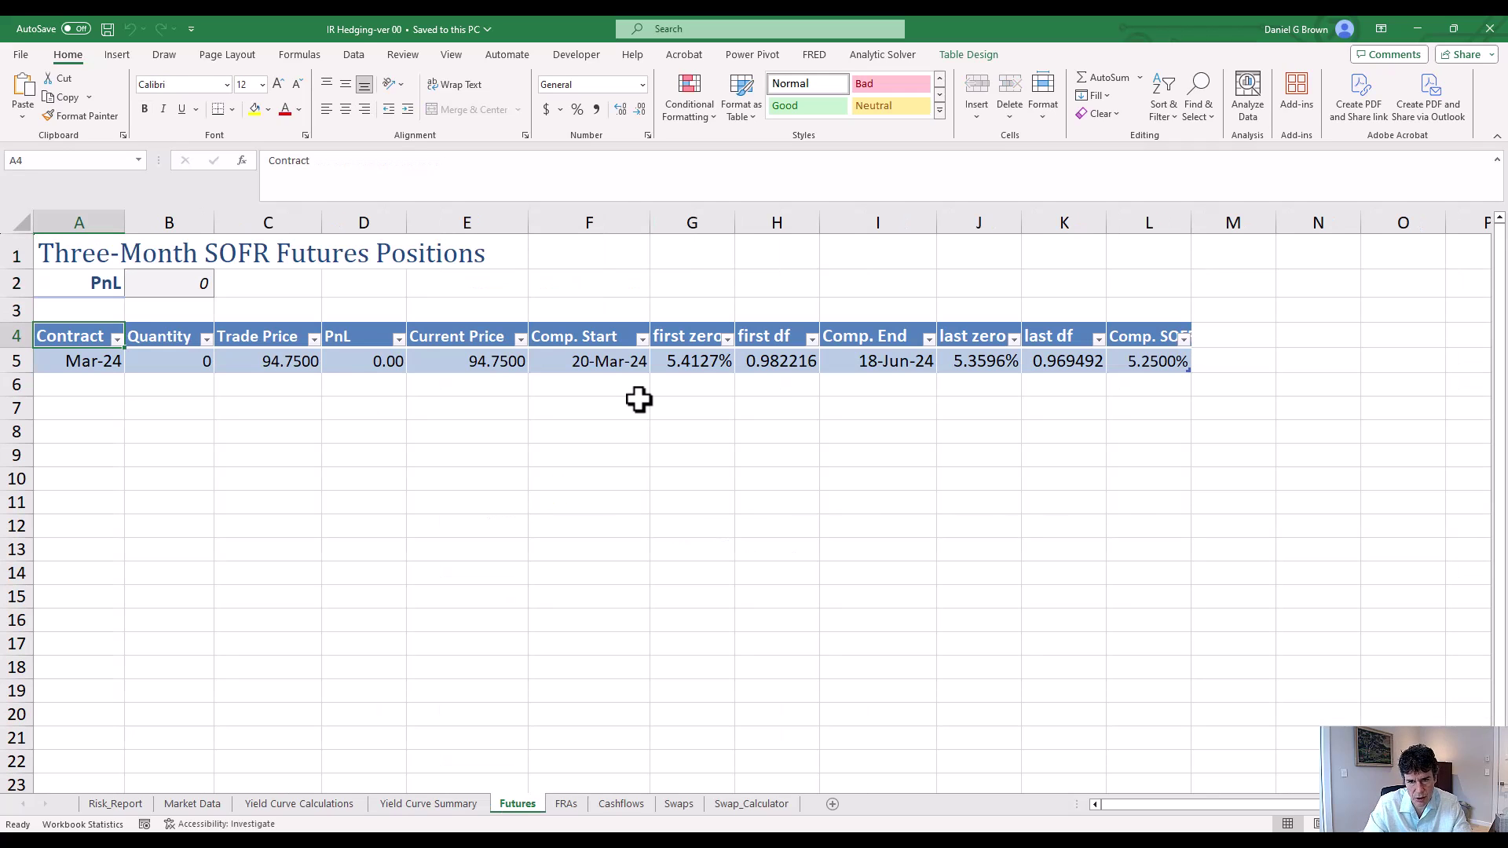
pyautogui.press('Down')
pyautogui.press('Right')
pyautogui.press('Left')
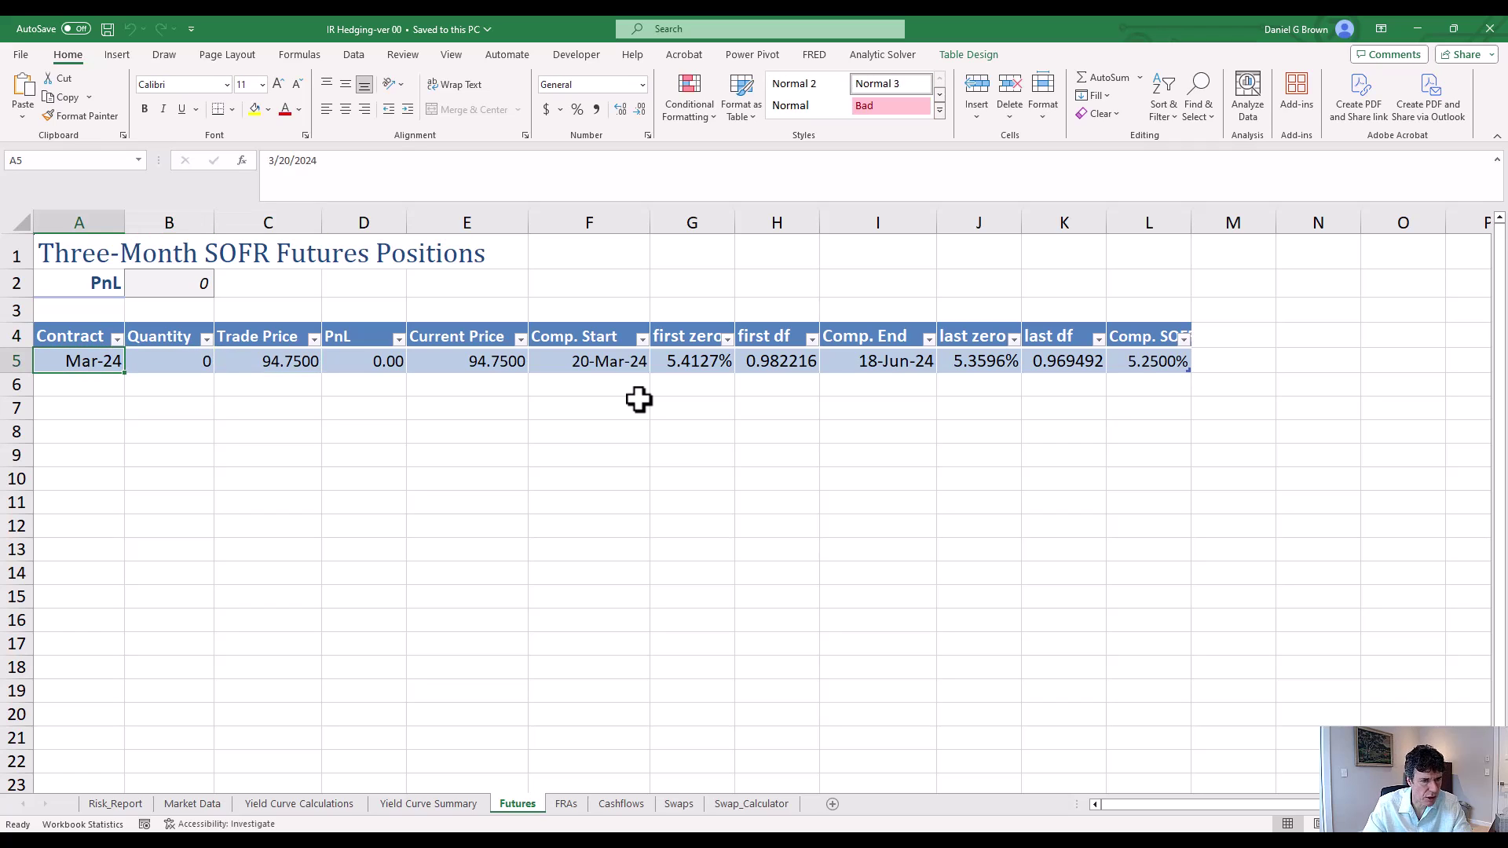
pyautogui.press('Right')
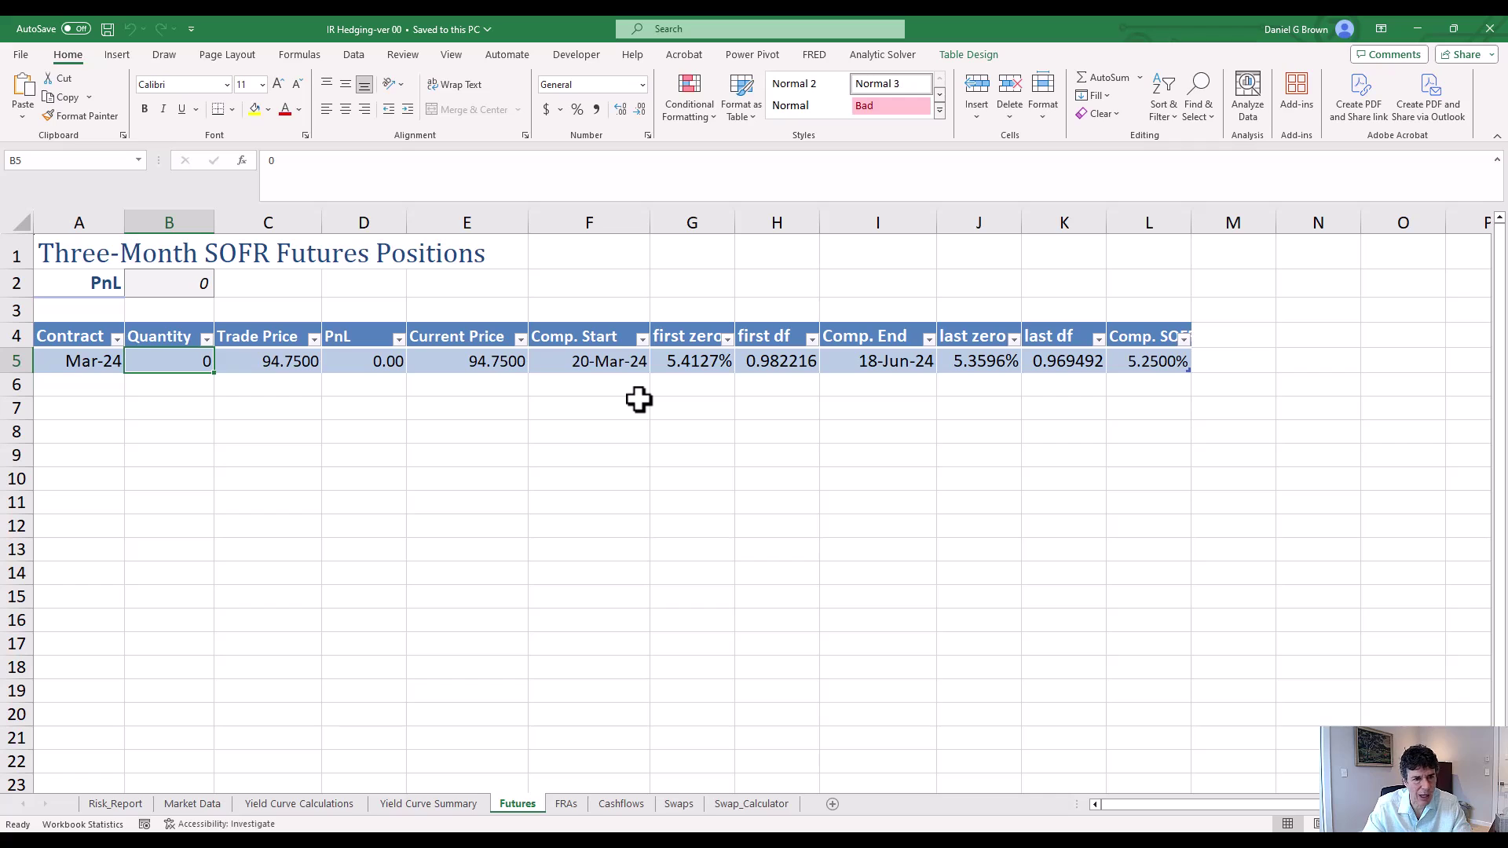
pyautogui.press('Right')
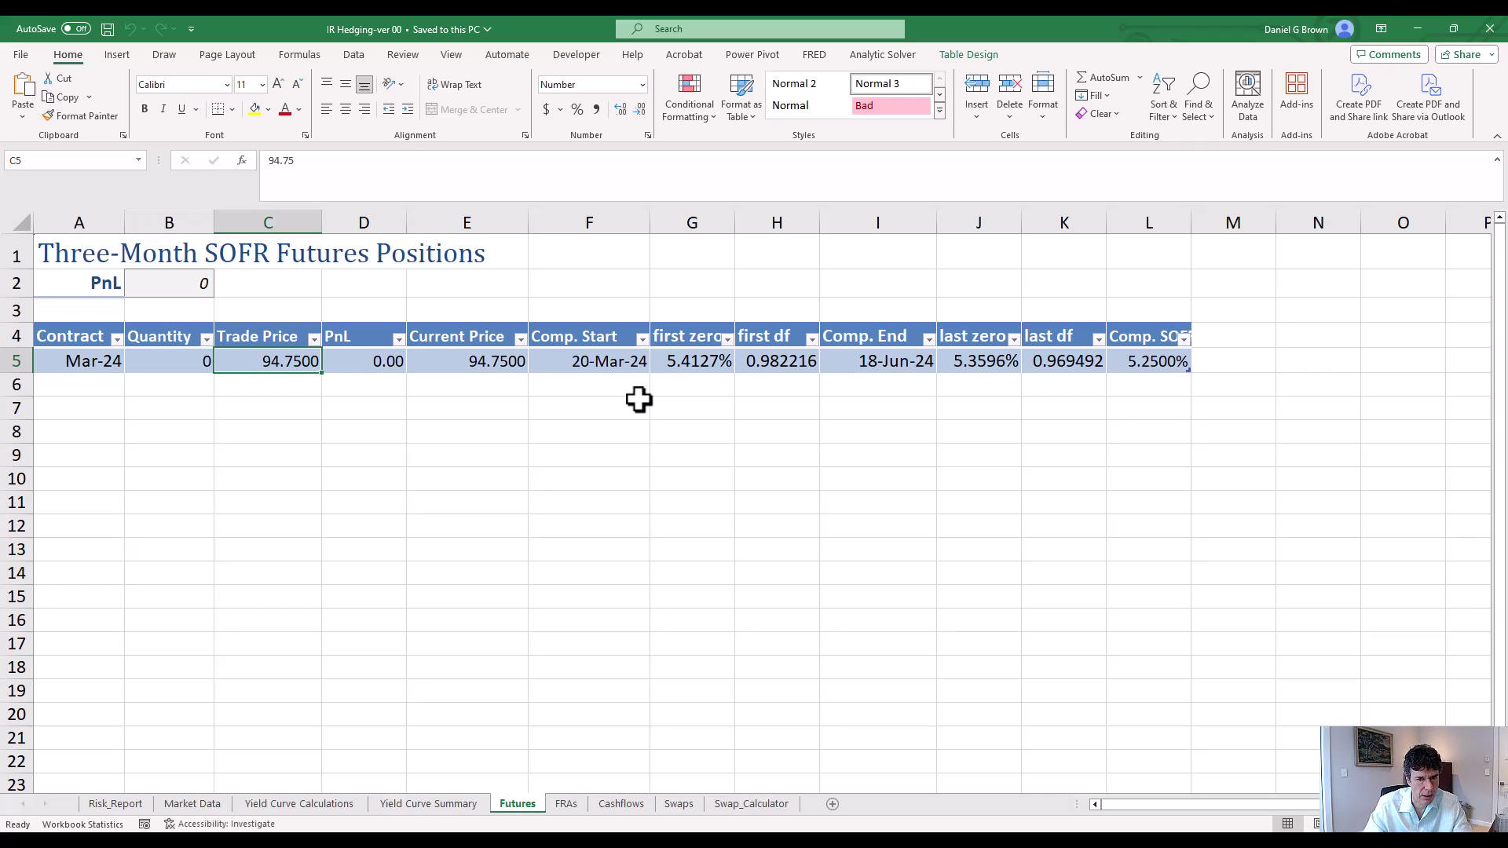
pyautogui.press('Right')
pyautogui.press('Right')
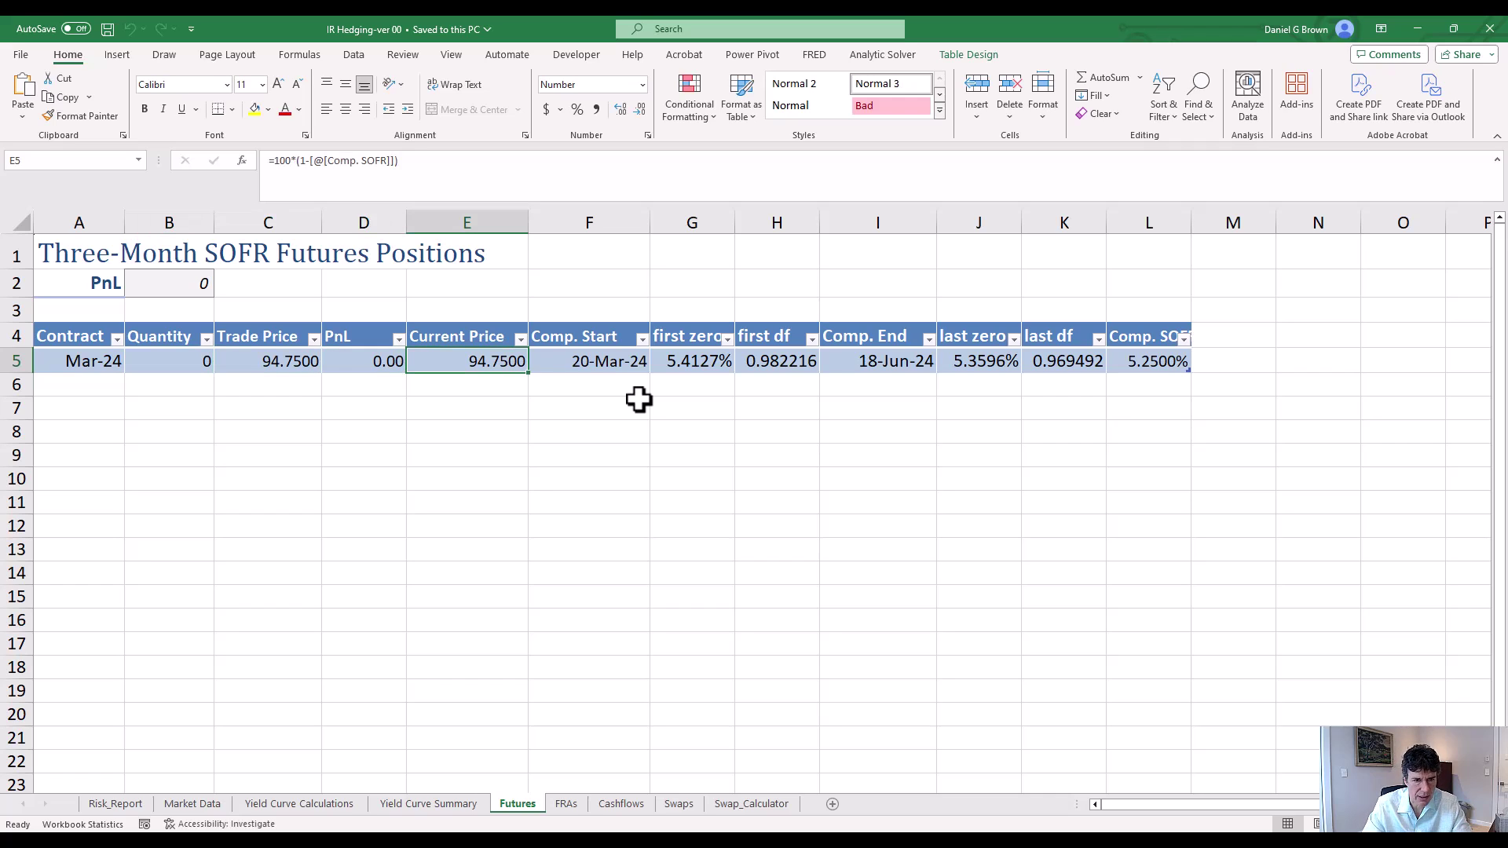
pyautogui.press('Left')
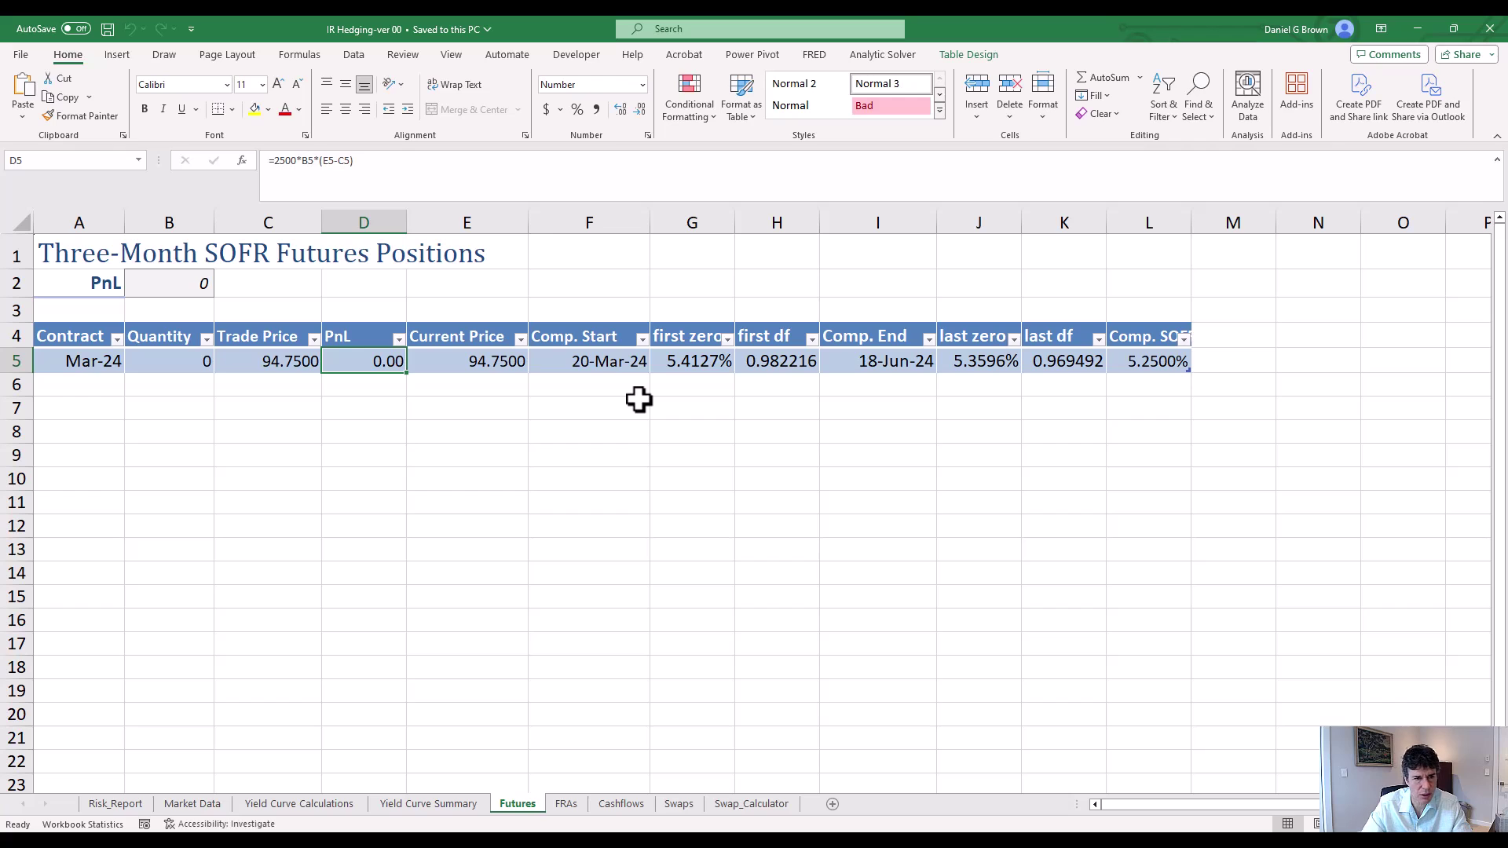
# - Set the Mar-24 futures position's quantity to 100 contracts
pyautogui.press('Left')
pyautogui.press('Left')
pyautogui.write('100')
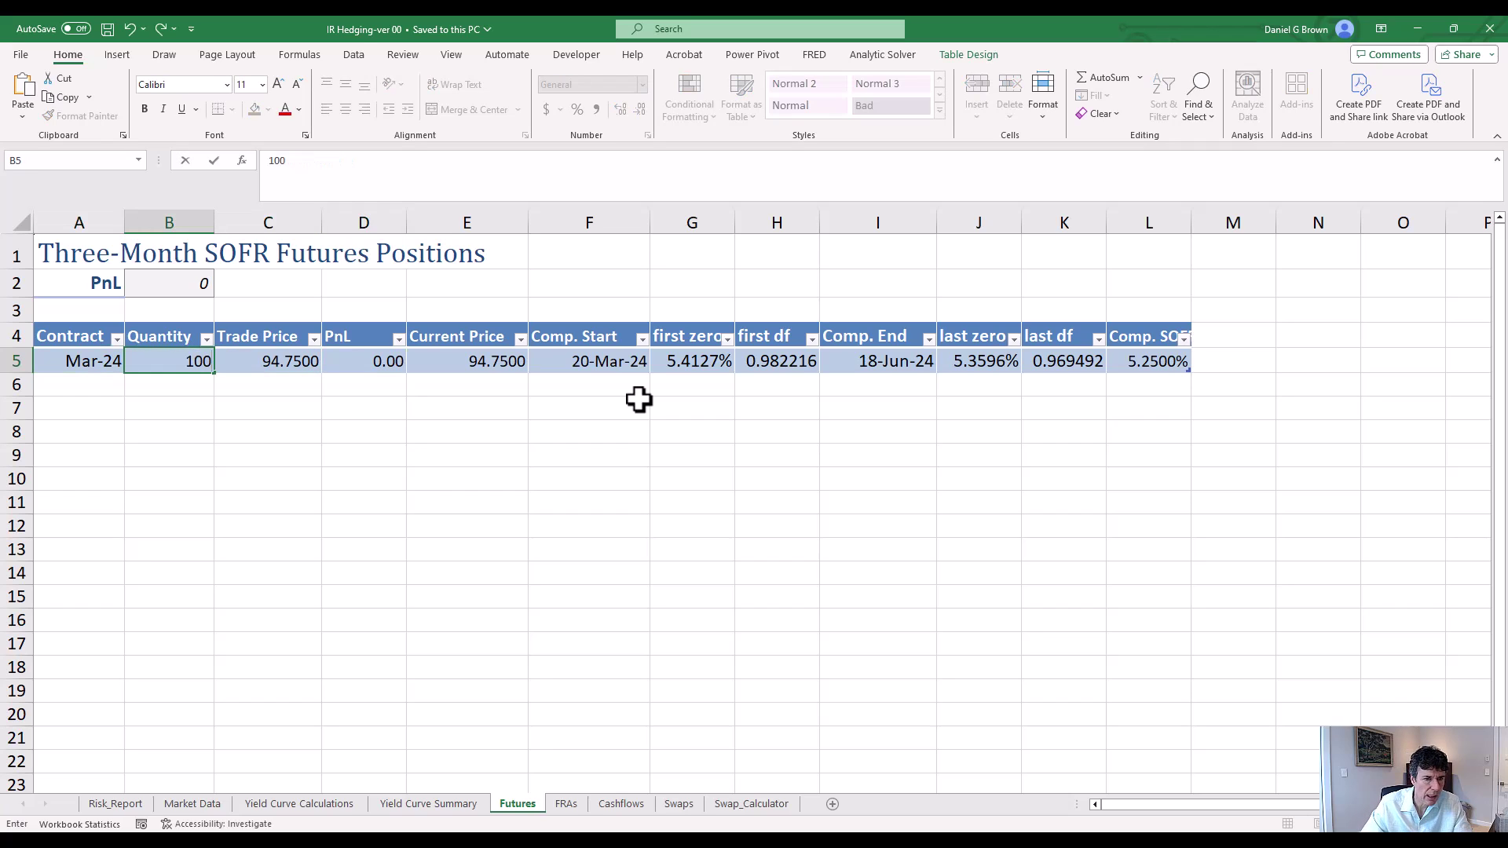
pyautogui.press('Return')
pyautogui.press('Up')
# - Change the trade price of the Mar-24 futures position to 94.74
pyautogui.press('Right')
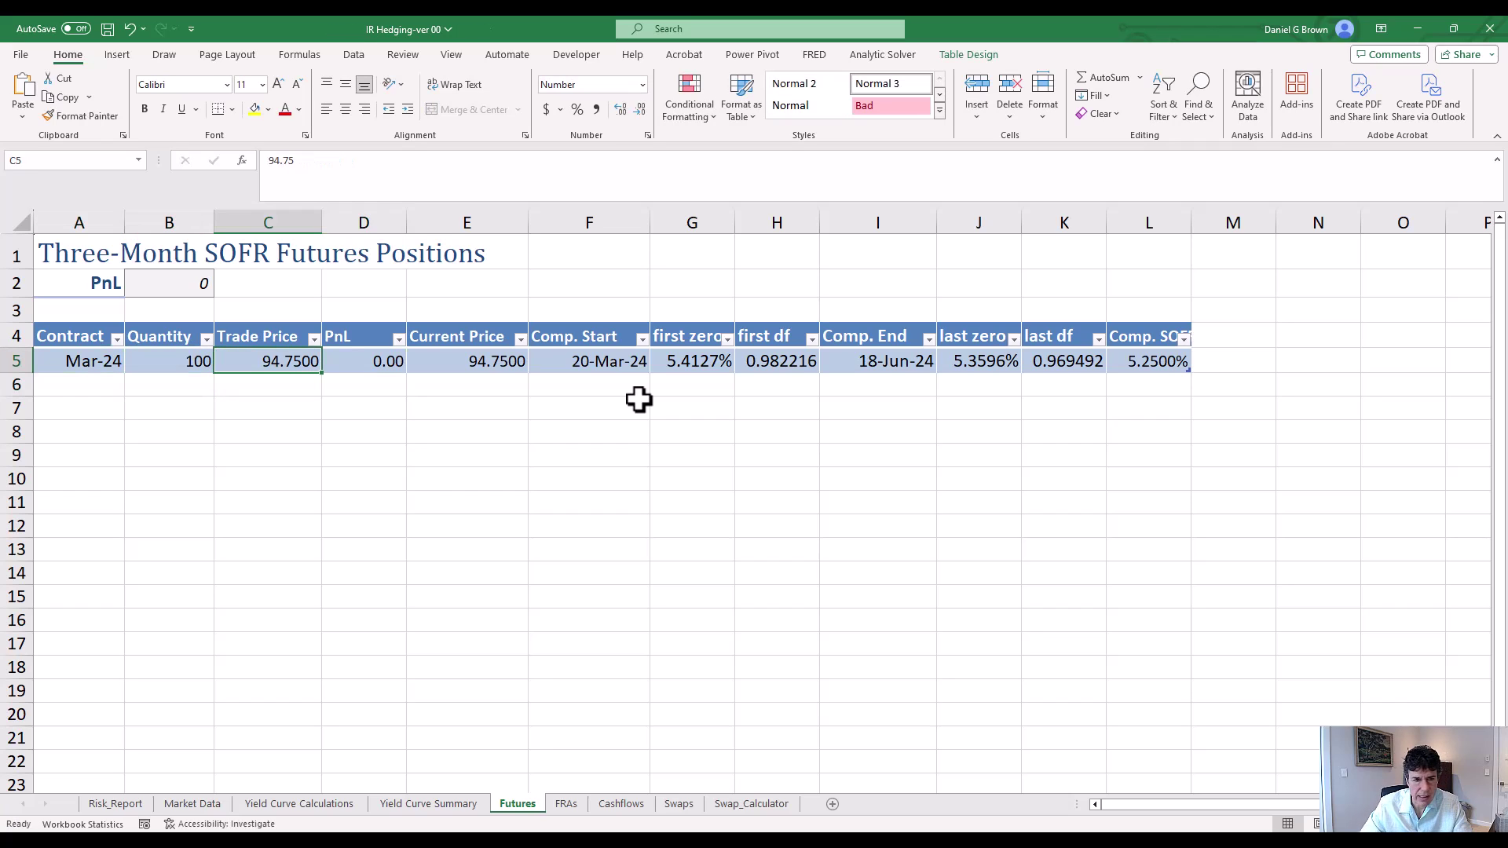
pyautogui.write('64')
pyautogui.press('BackSpace')
pyautogui.press('BackSpace')
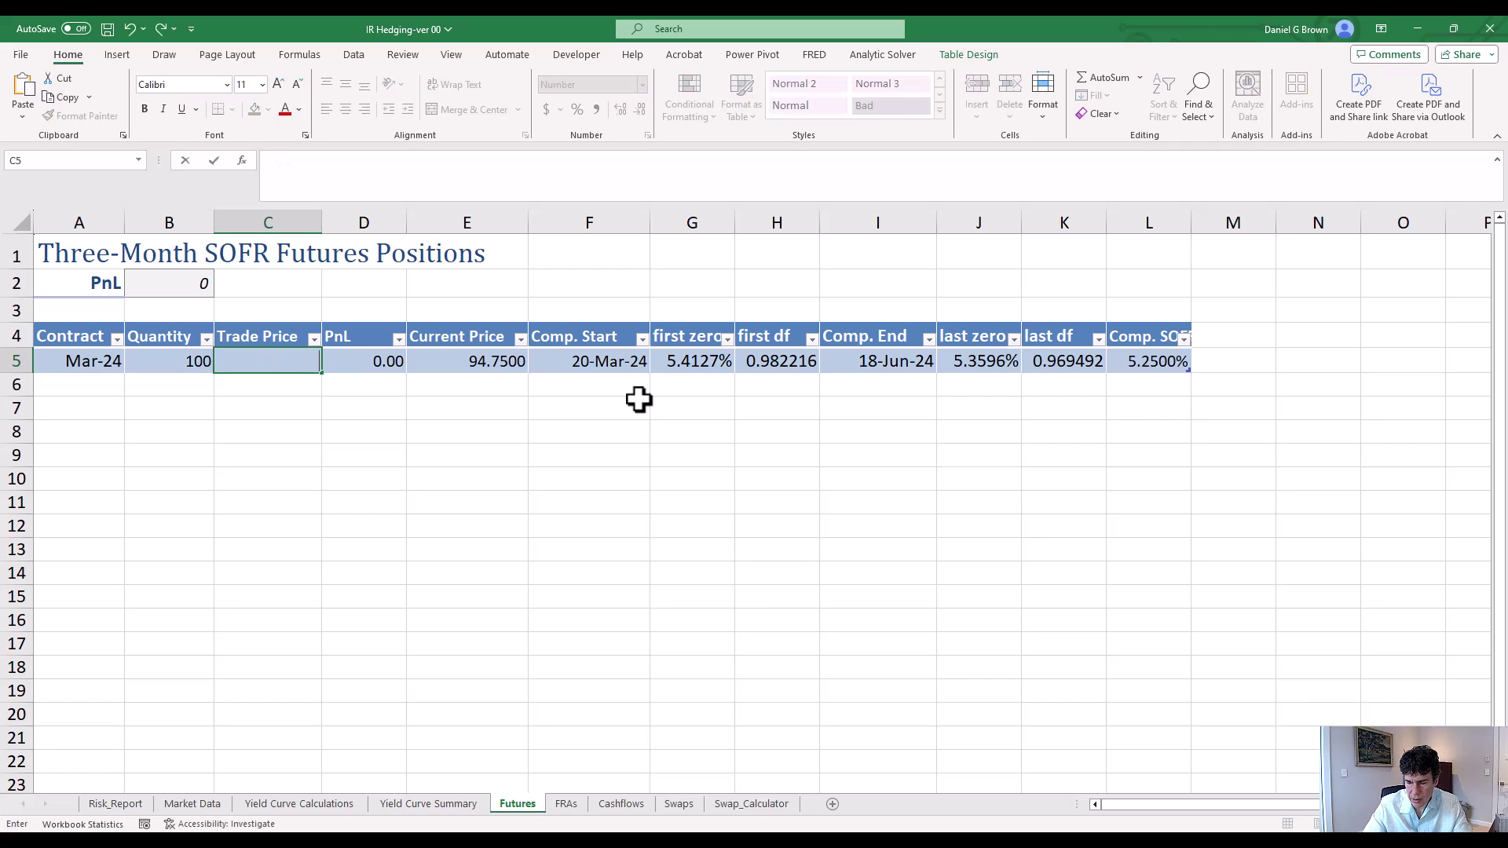
pyautogui.write('94.74')
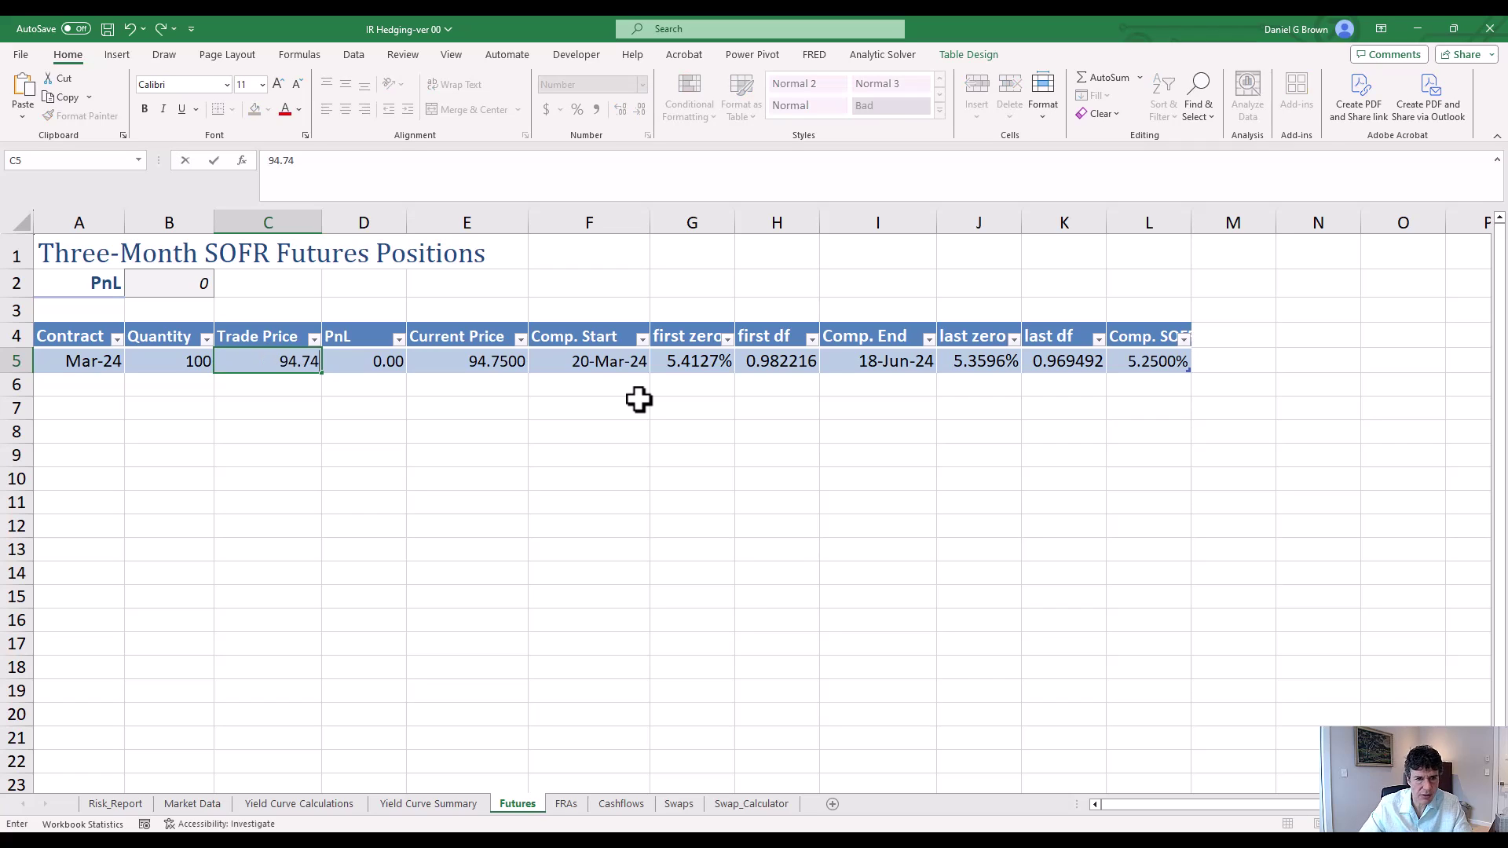
pyautogui.press('Return')
pyautogui.press('Up')
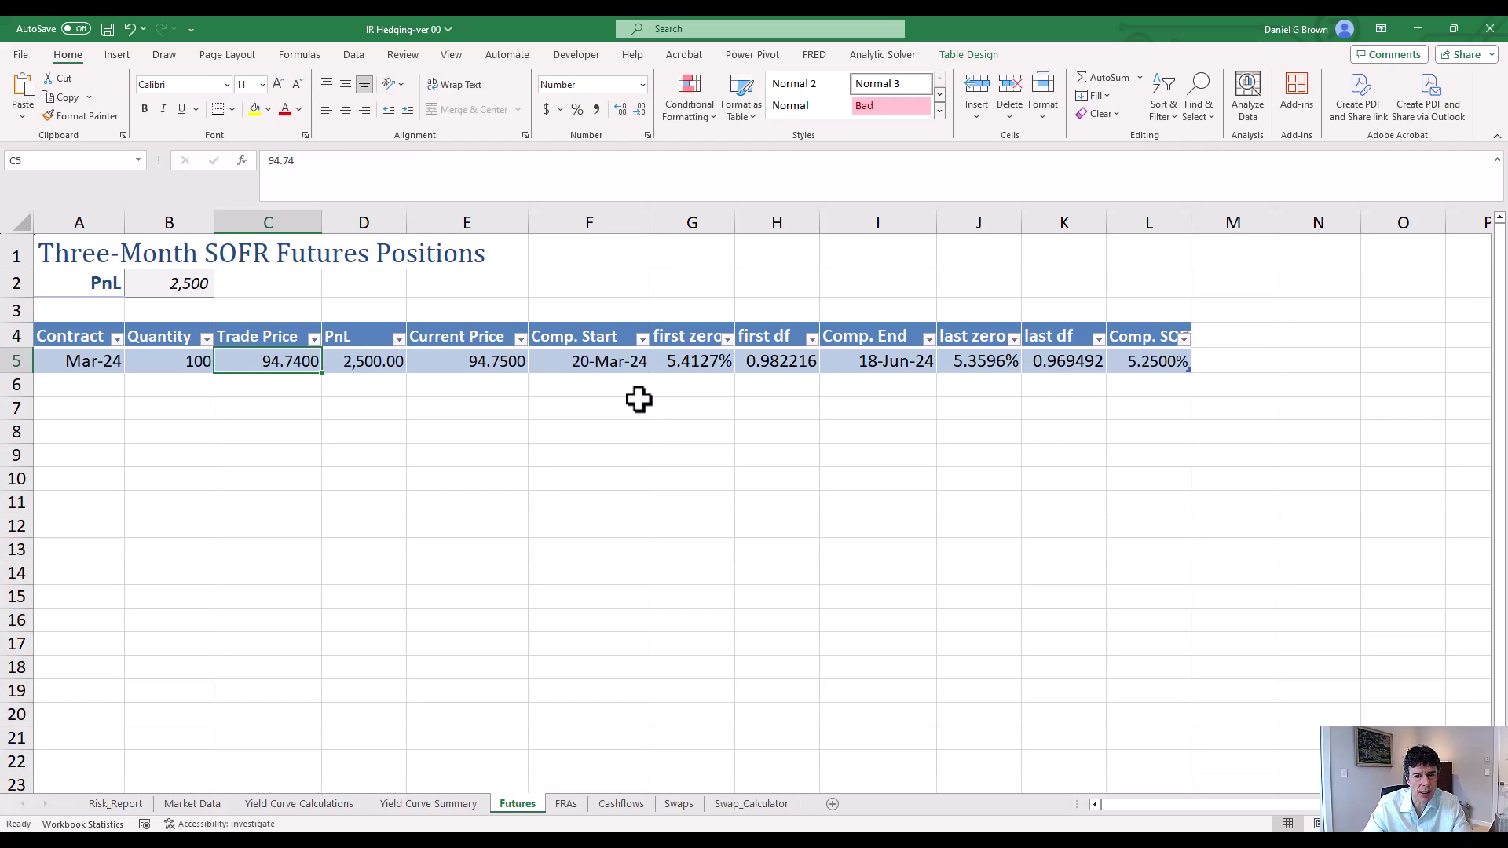
# - Check the Mar-24 futures position's PnL and current price, and reset its quantity to 0
pyautogui.press('Right')
pyautogui.press('Right')
pyautogui.press('Left')
pyautogui.press('Left')
pyautogui.press('Left')
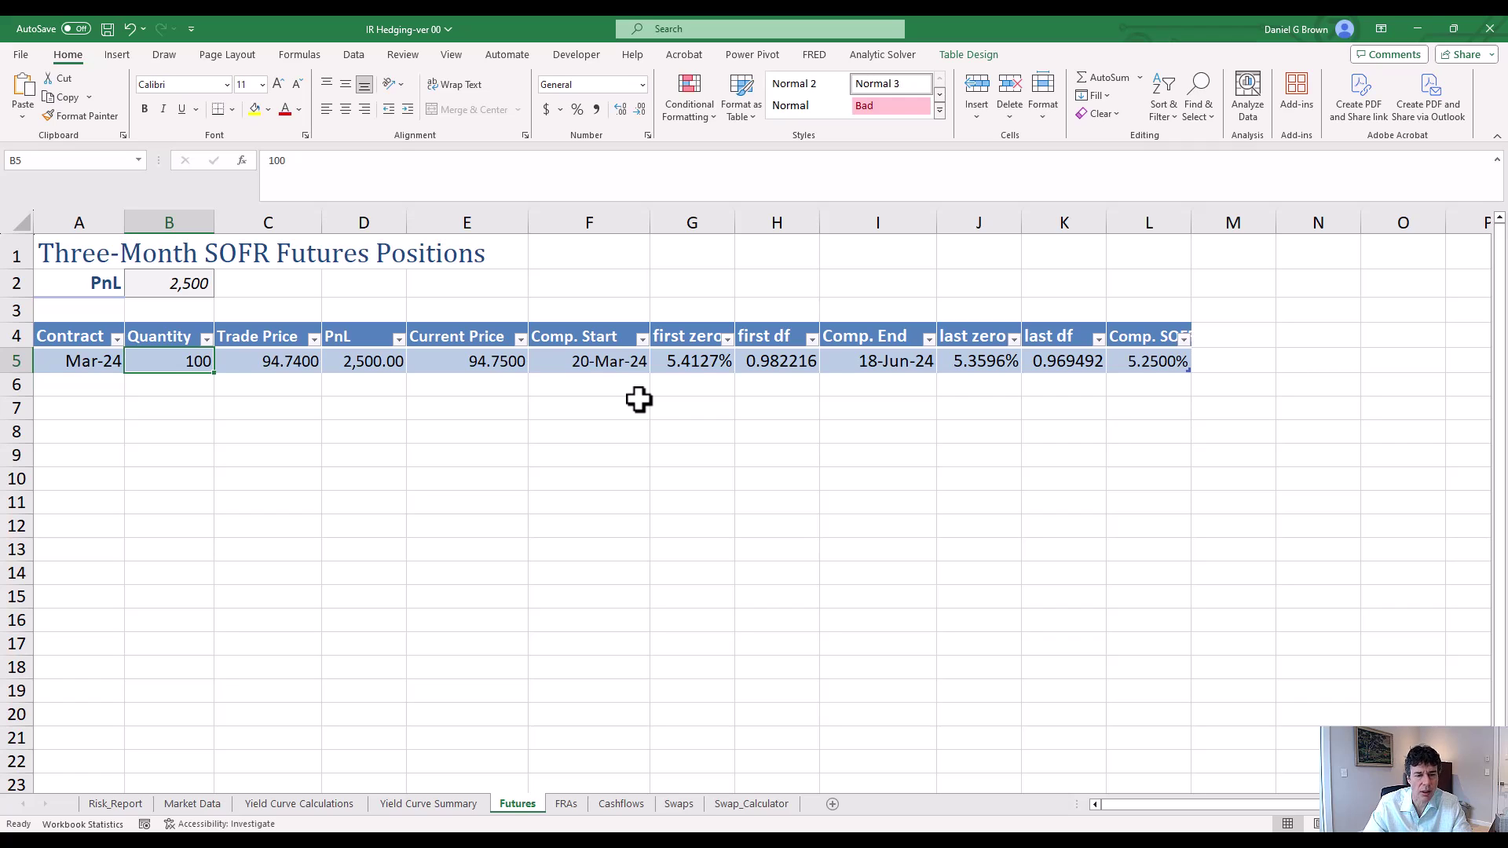
pyautogui.write('0')
pyautogui.press('Return')
pyautogui.press('Up')
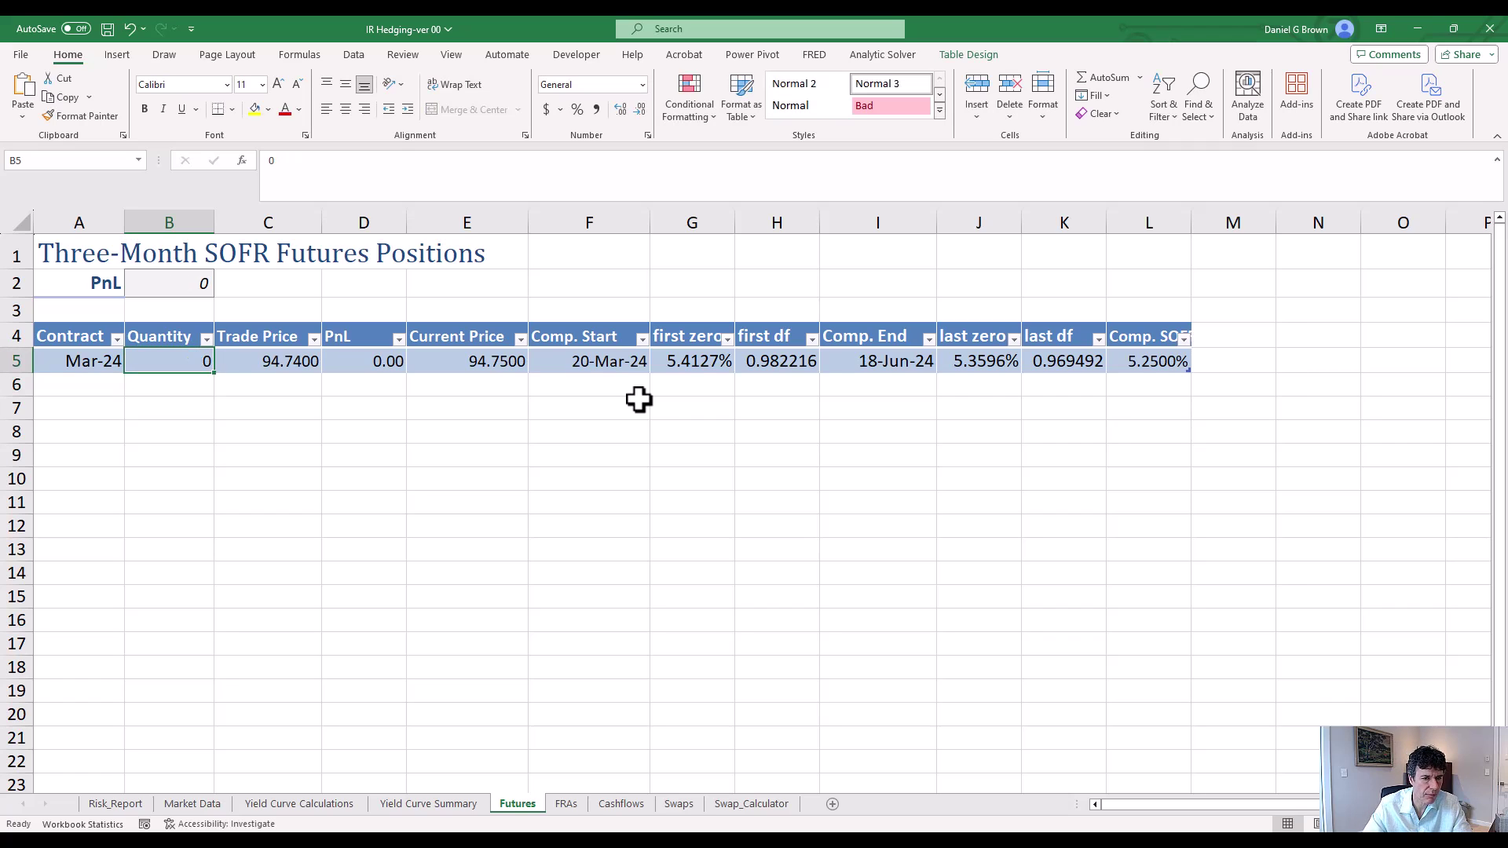
# - On the FRAs sheet, examine the forward rate agreement's notional, start date, end date and FRA rate
pyautogui.hotkey('ctrl', 'pagedown')
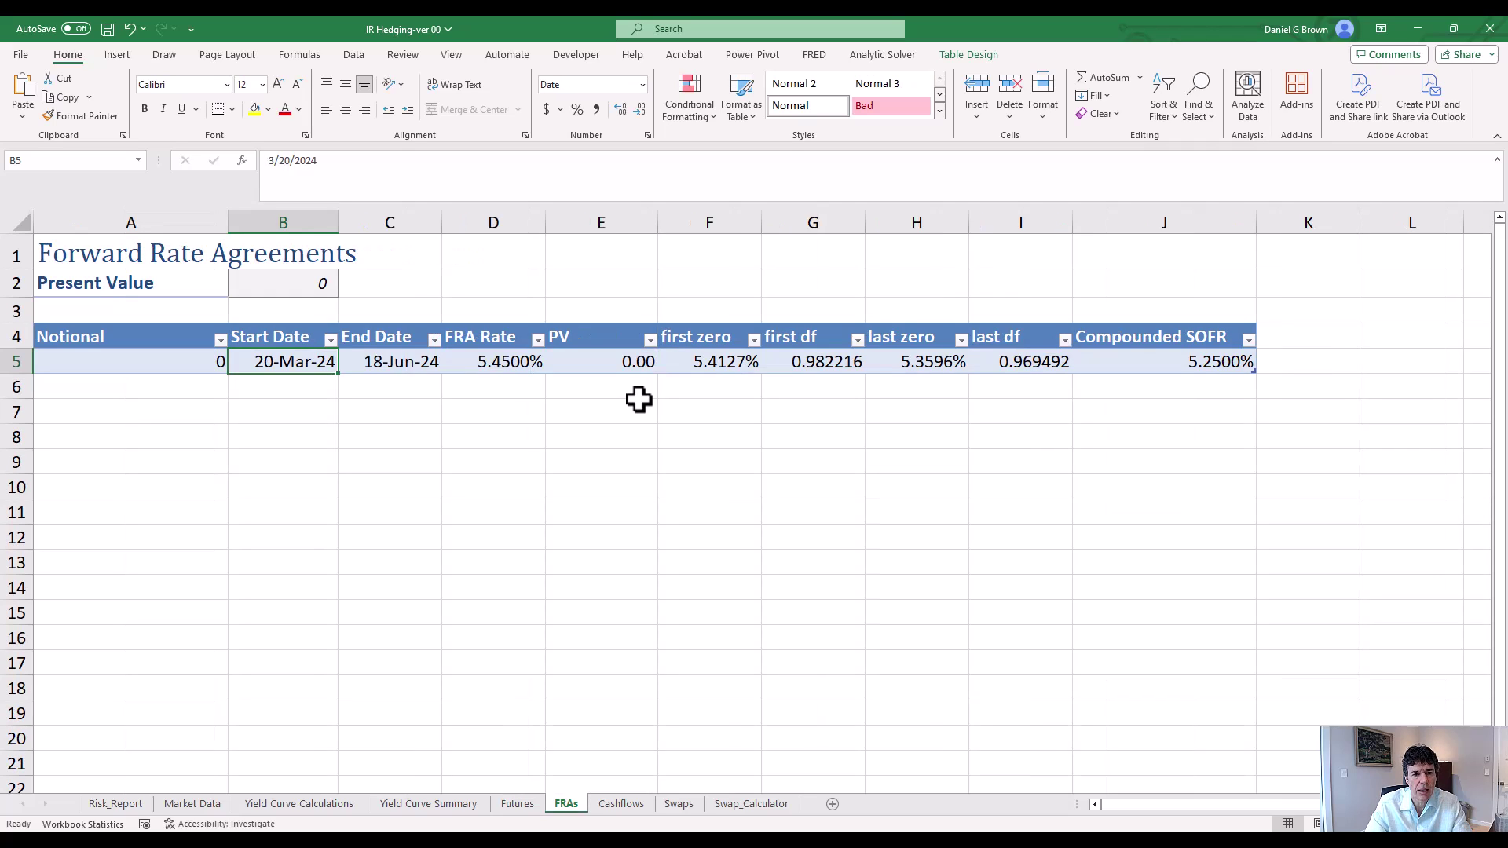
pyautogui.press('Left')
pyautogui.press('Right')
pyautogui.press('Right')
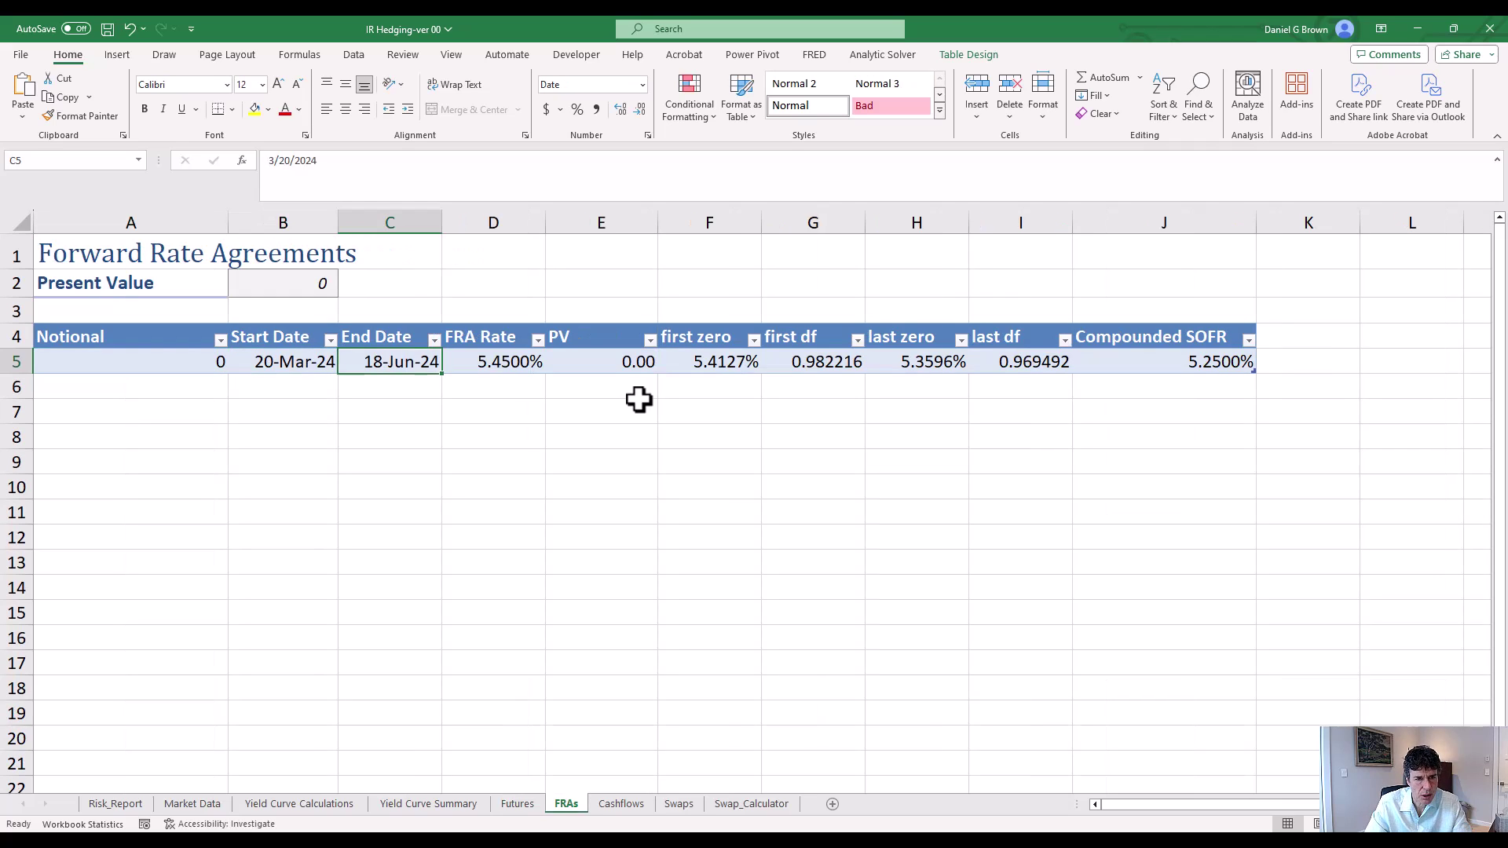
pyautogui.press('Right')
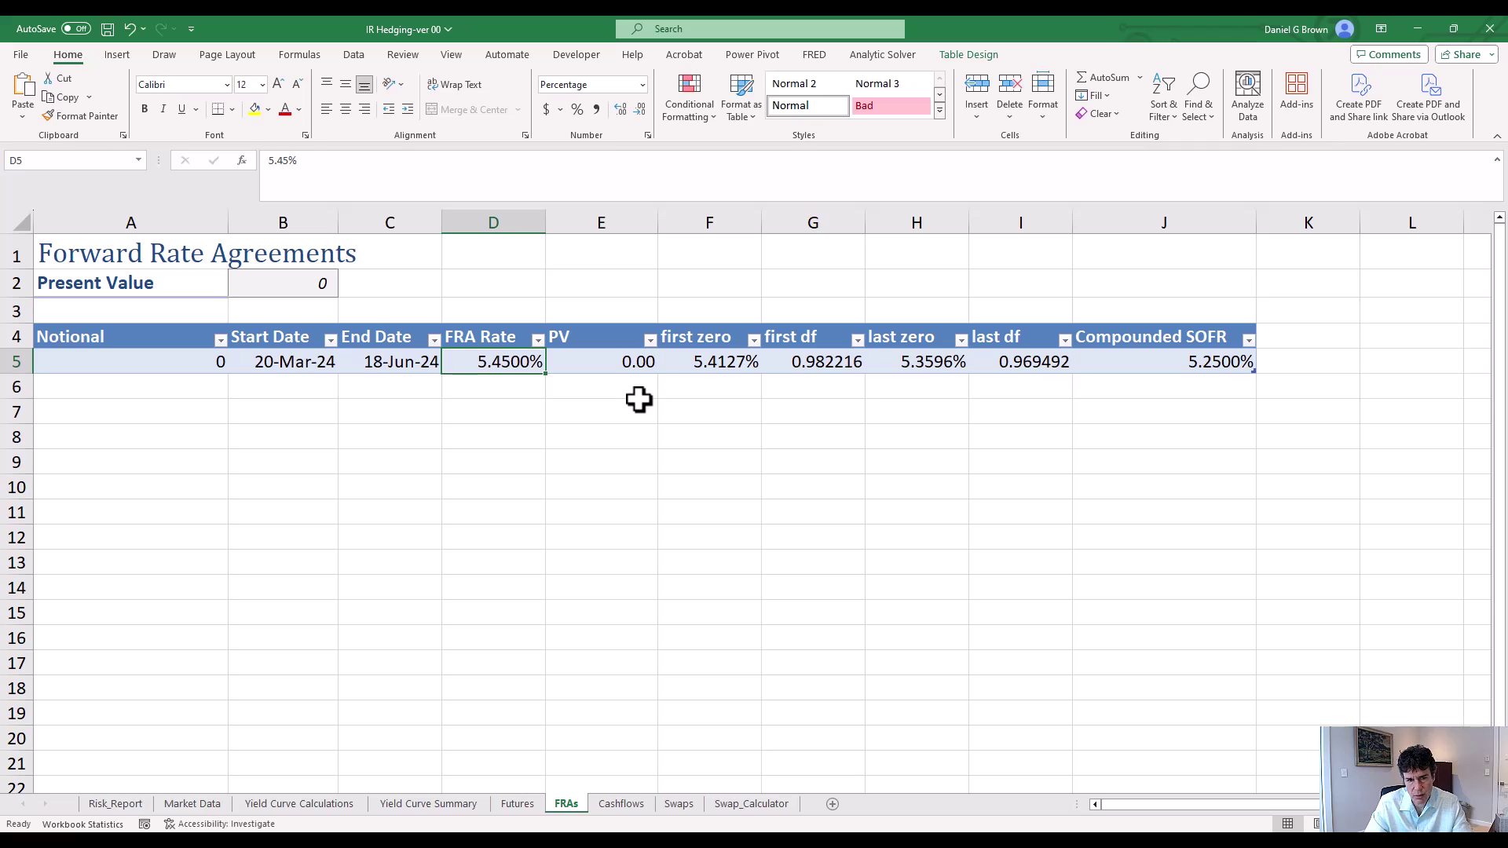
# - On the Cashflows sheet, examine the date and cashflow entries in the first table row
pyautogui.hotkey('ctrl', 'pagedown')
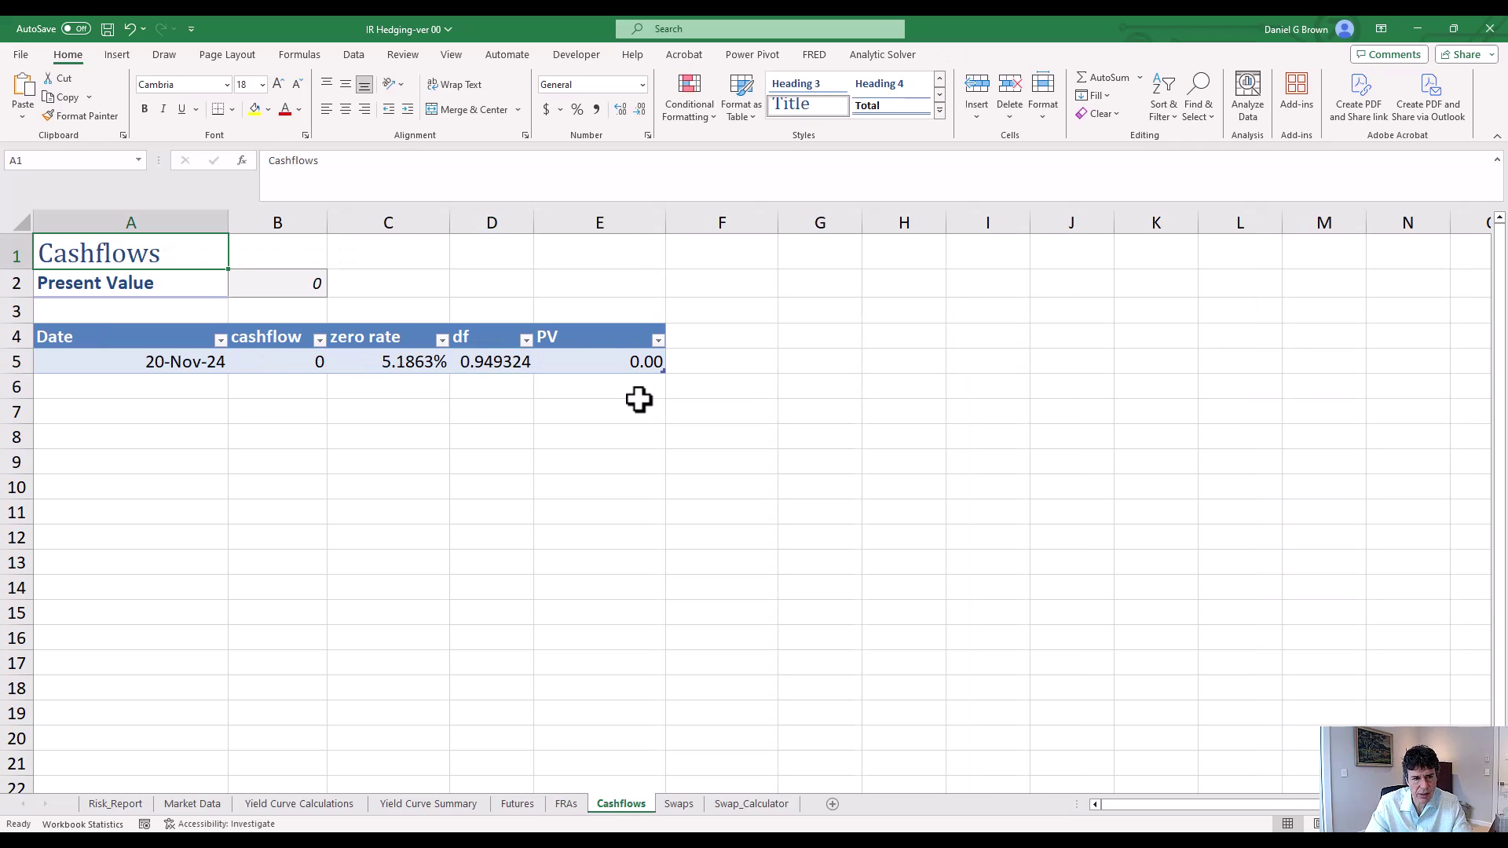
pyautogui.press('Down')
pyautogui.press('Down')
pyautogui.press('Down')
pyautogui.press('Down')
pyautogui.press('Right')
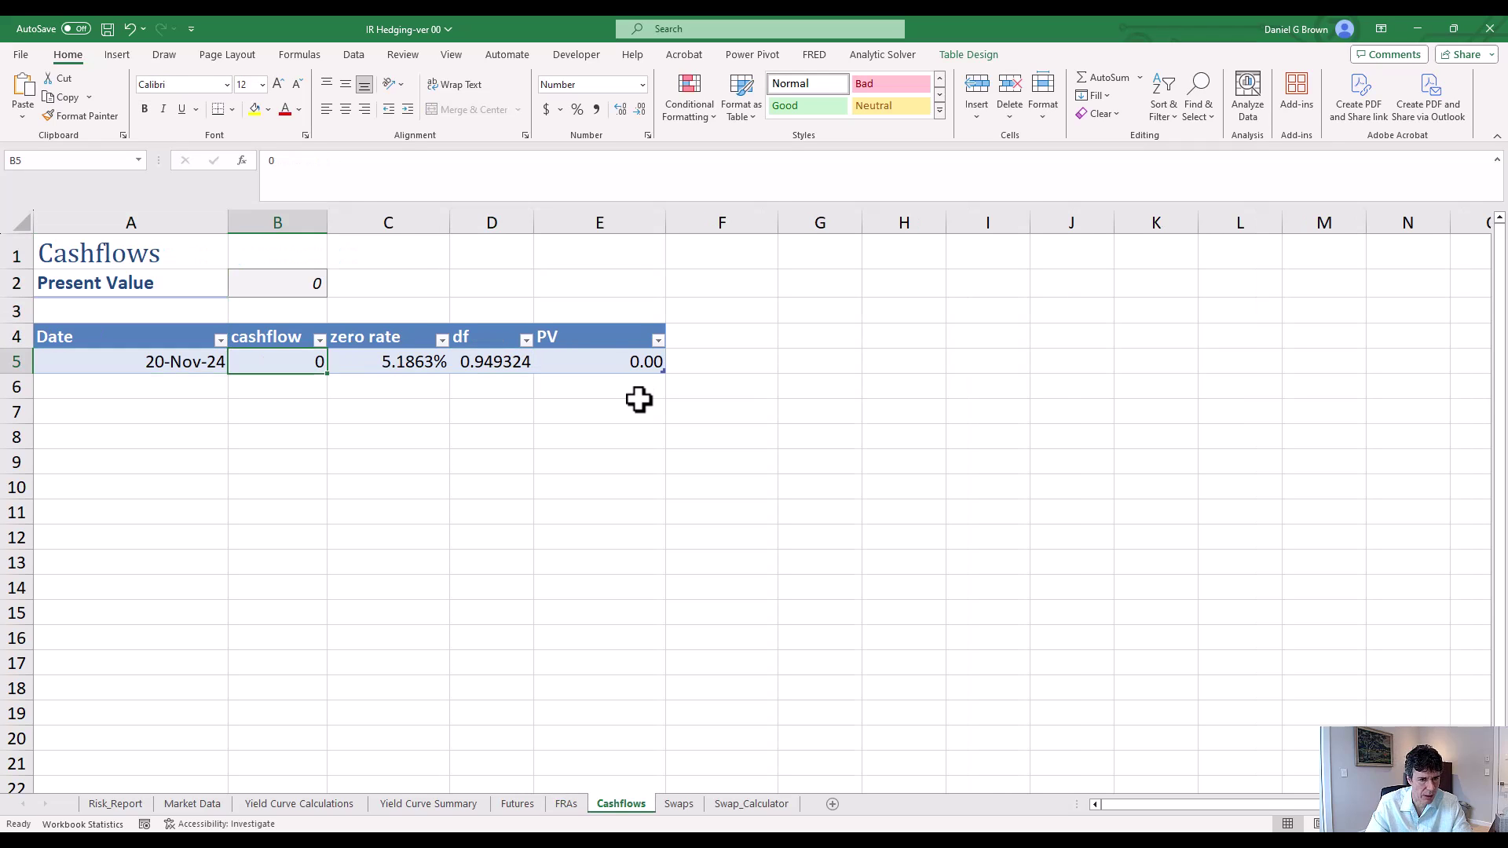
# - On the Swaps sheet, examine the swap's start date, notional, tenor, maturity, fixed rate and swap PV
pyautogui.hotkey('ctrl', 'pagedown')
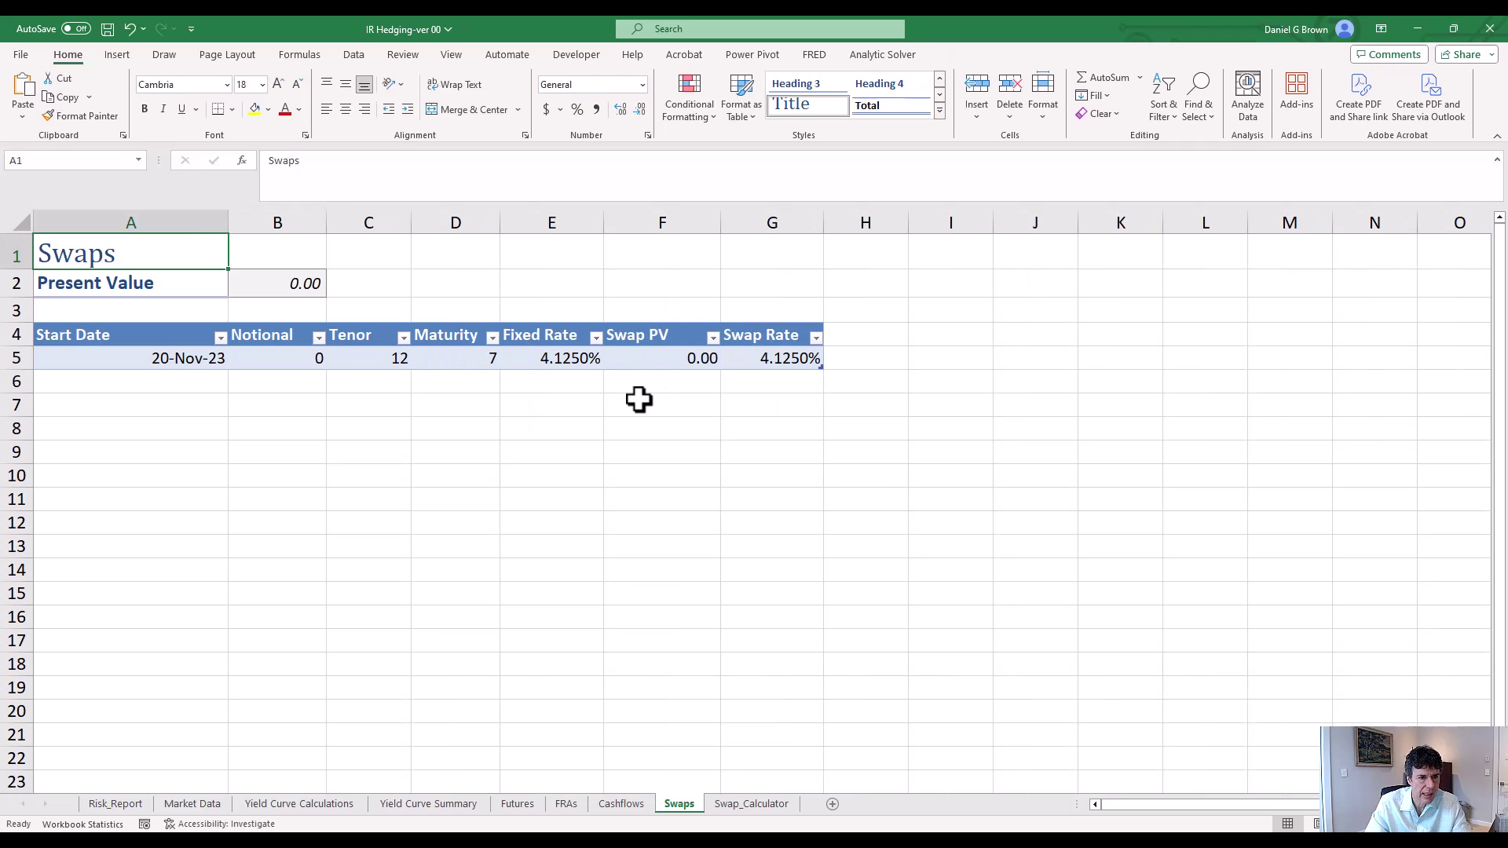
pyautogui.press('Down')
pyautogui.press('Down')
pyautogui.press('Down')
pyautogui.press('Down')
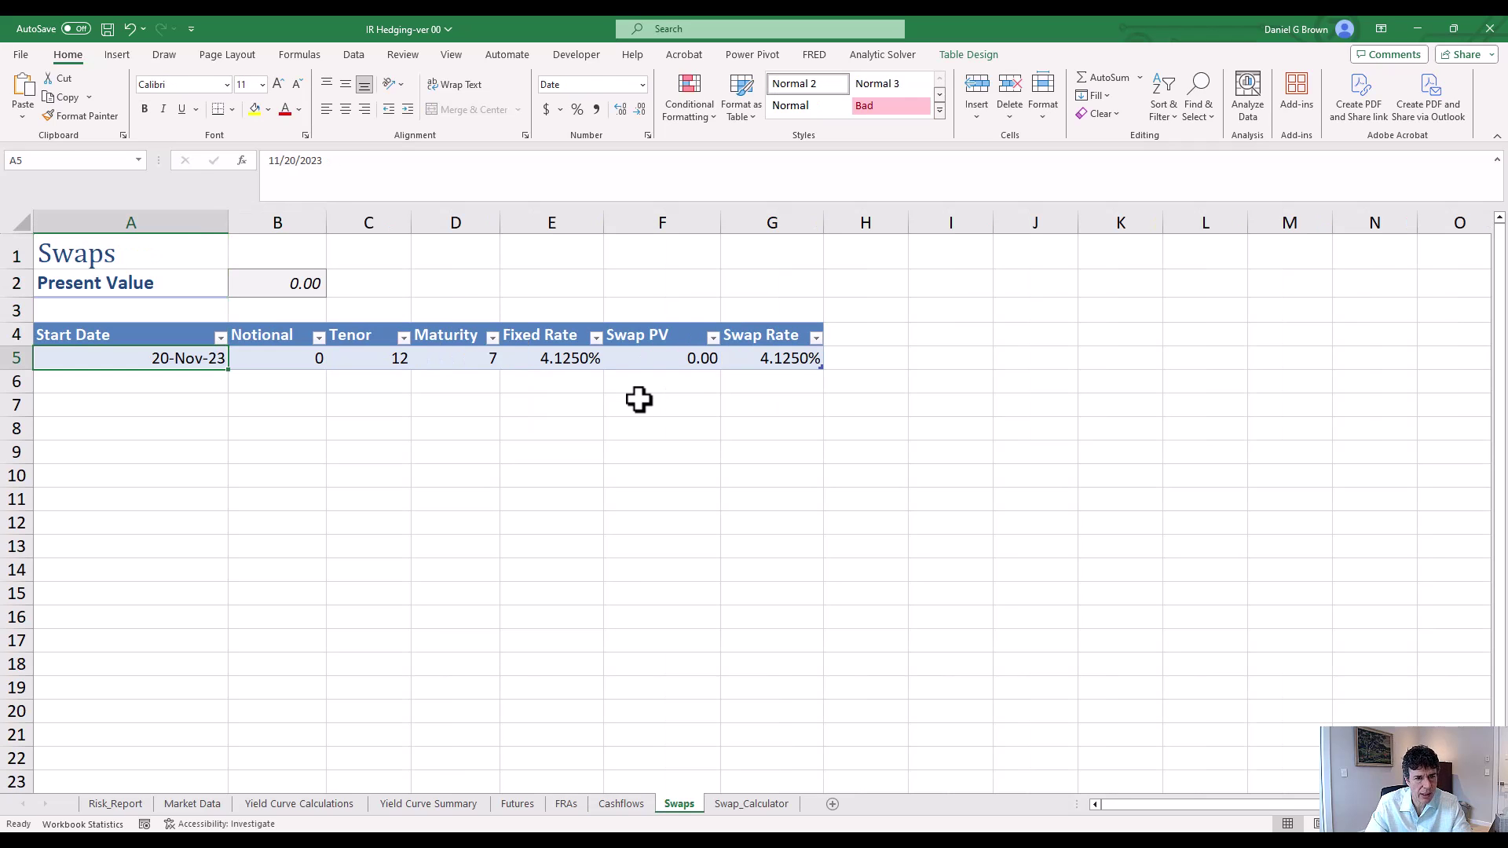
pyautogui.press('Right')
pyautogui.press('Right')
pyautogui.press('Right')
pyautogui.press('Right')
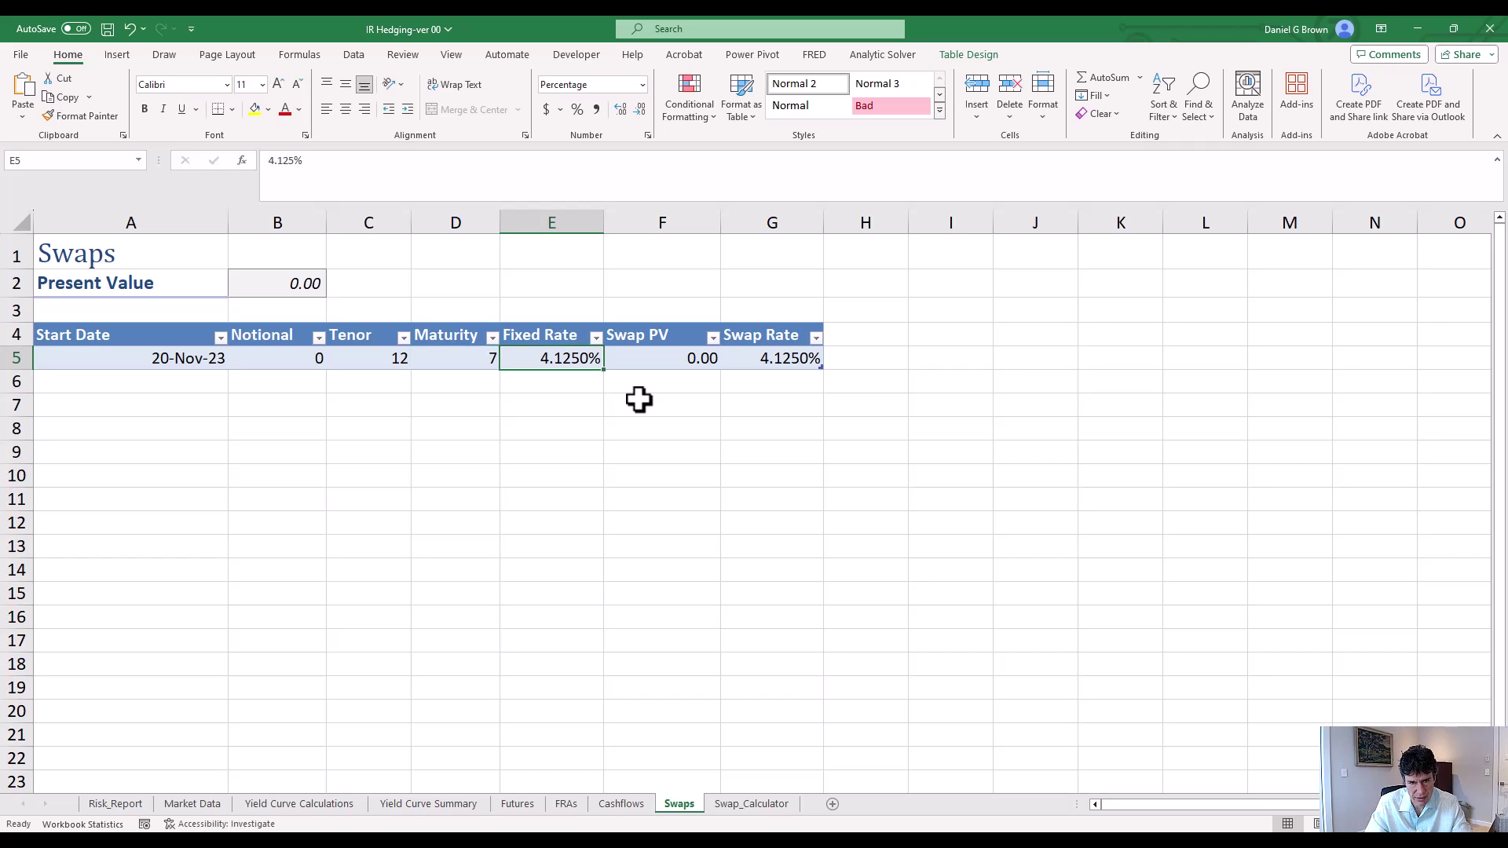
pyautogui.press('Right')
pyautogui.press('Left')
pyautogui.press('Left')
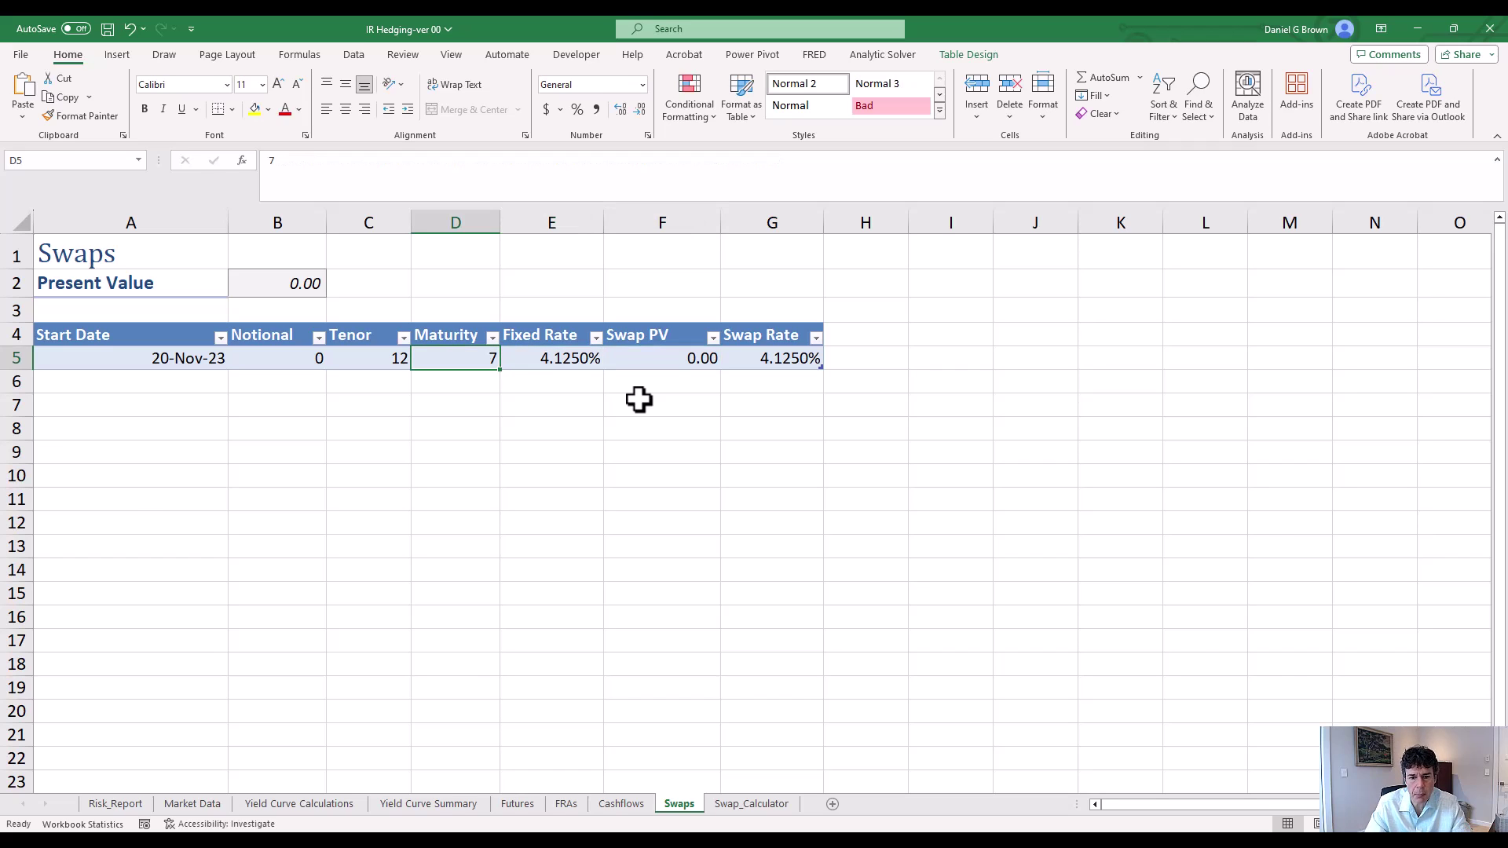
# - On the Swap_Calculator sheet, examine the maturity, tenor and fixed rate inputs and the formula that generates the periods
pyautogui.hotkey('ctrl', 'pagedown')
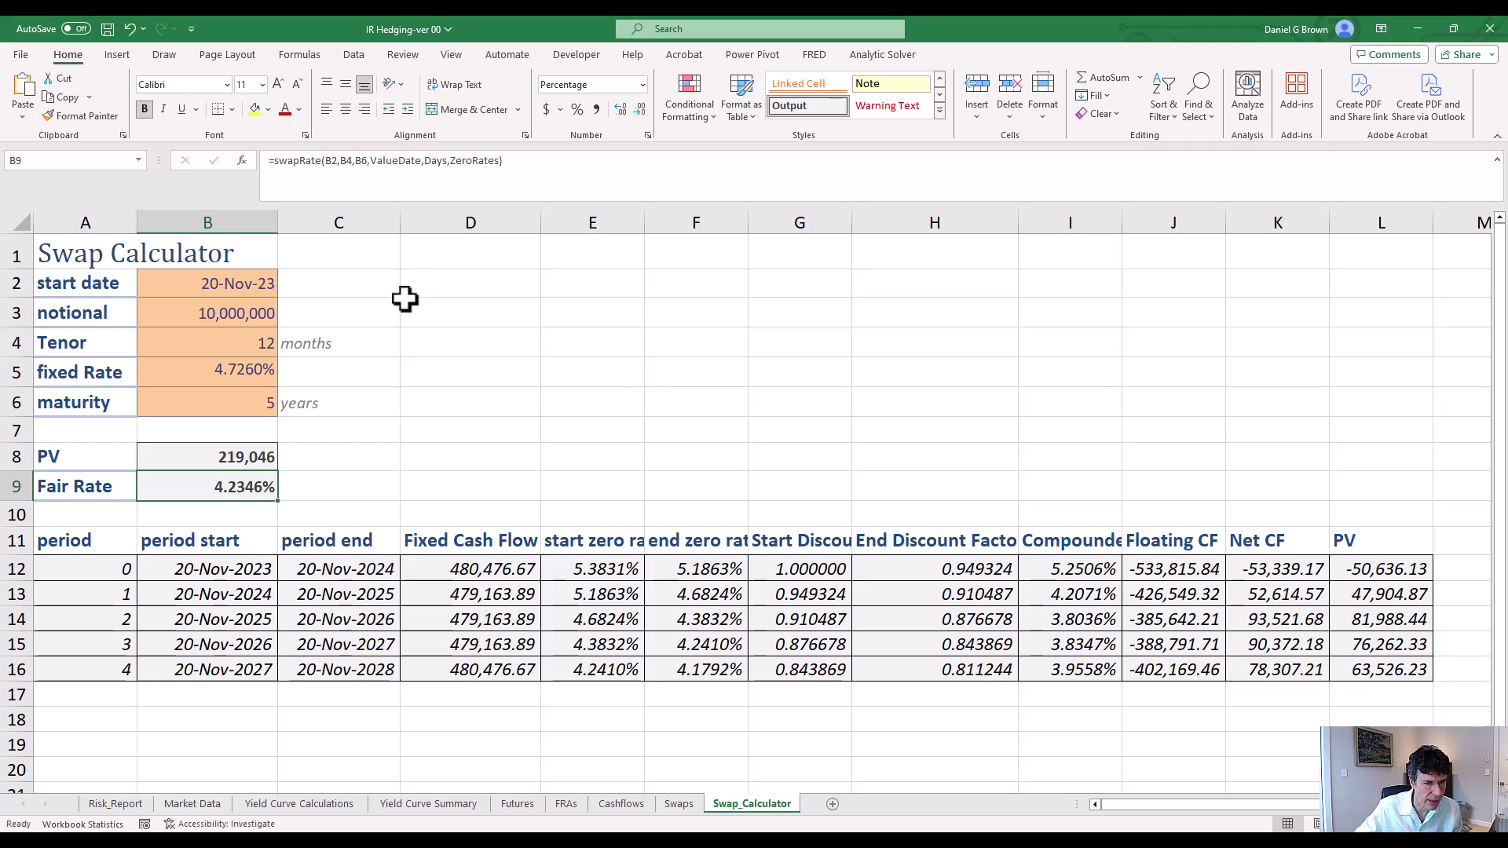
pyautogui.click(214, 403)
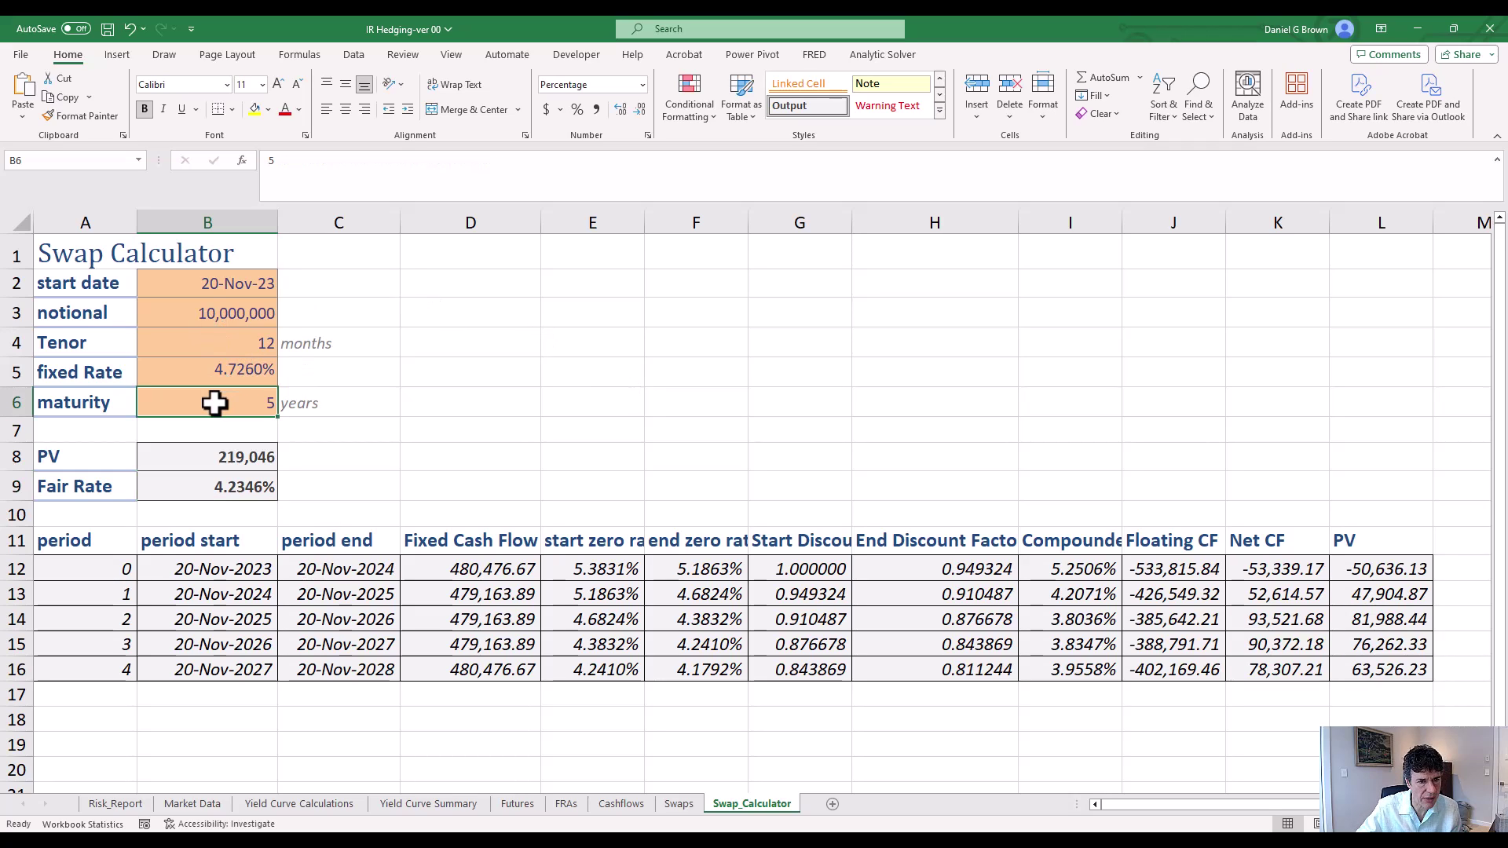
pyautogui.click(224, 338)
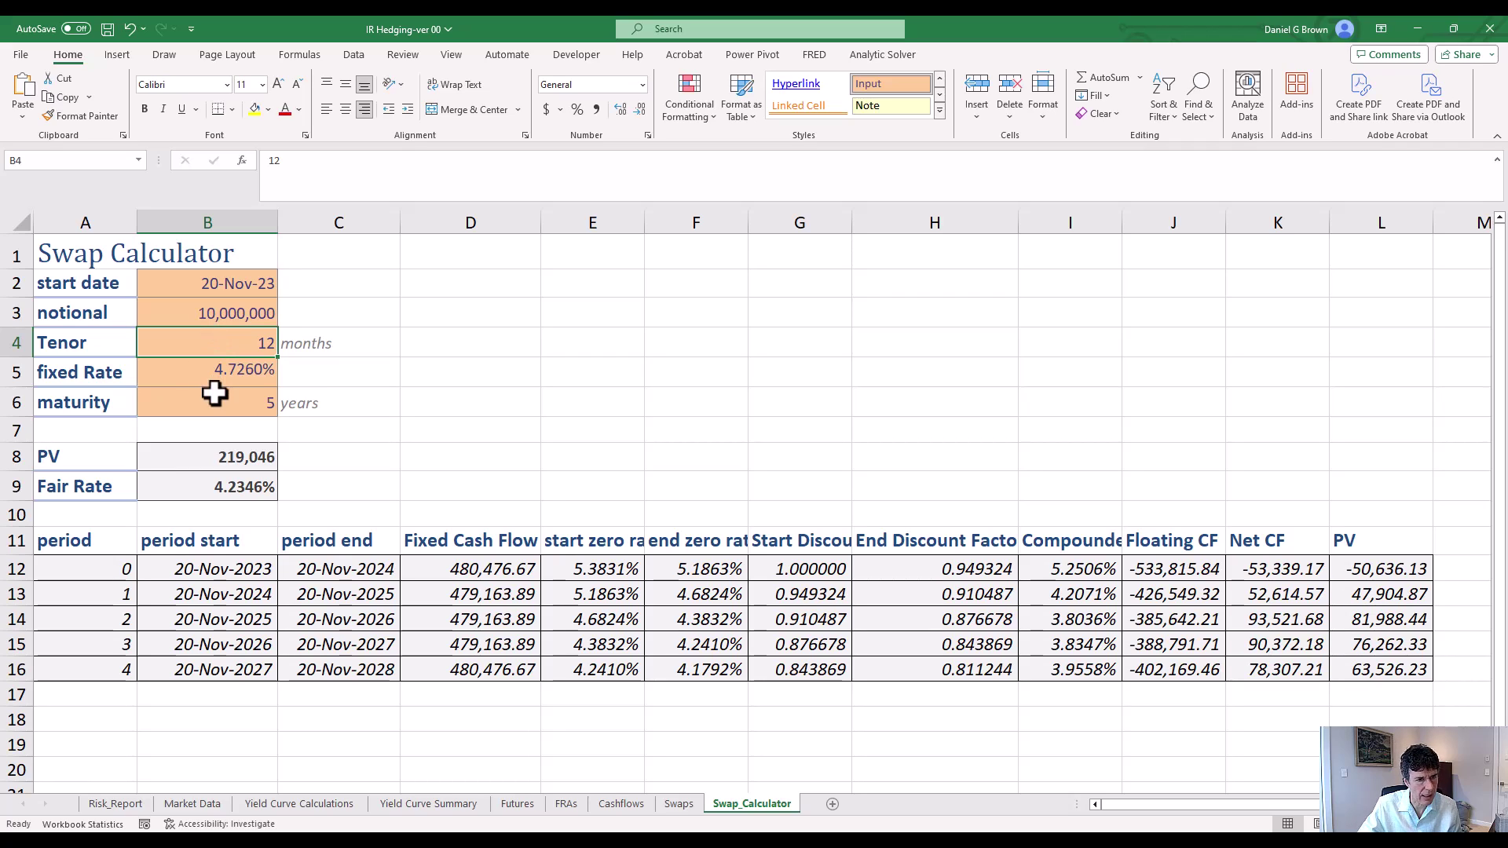
pyautogui.click(198, 366)
pyautogui.click(88, 561)
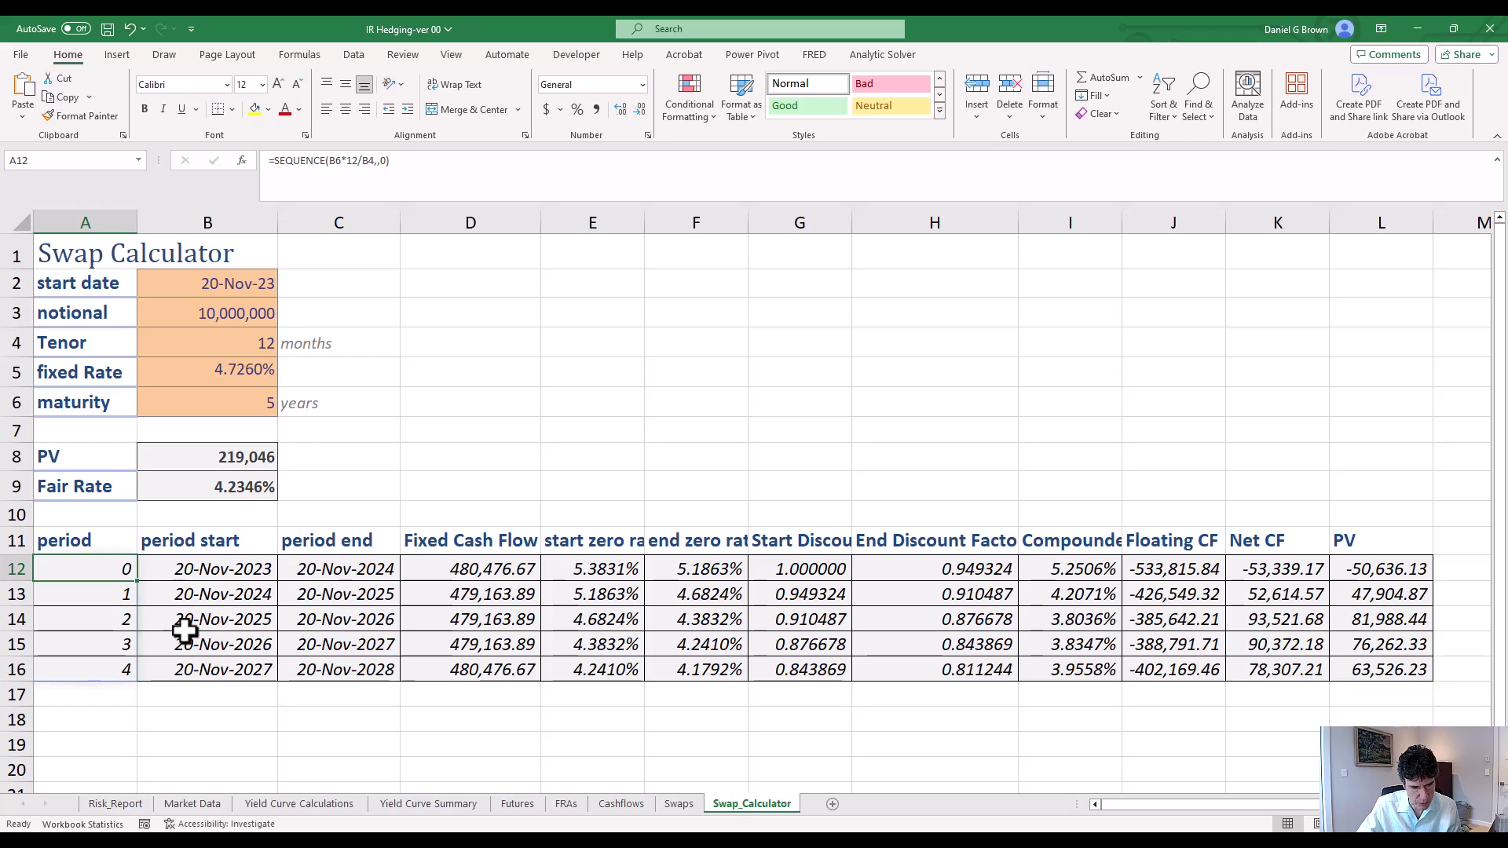
# - Examine the swap's fixed cash flow, compounded rate, floating CF, net CF and PV columns and the fair rate formula
pyautogui.click(476, 573)
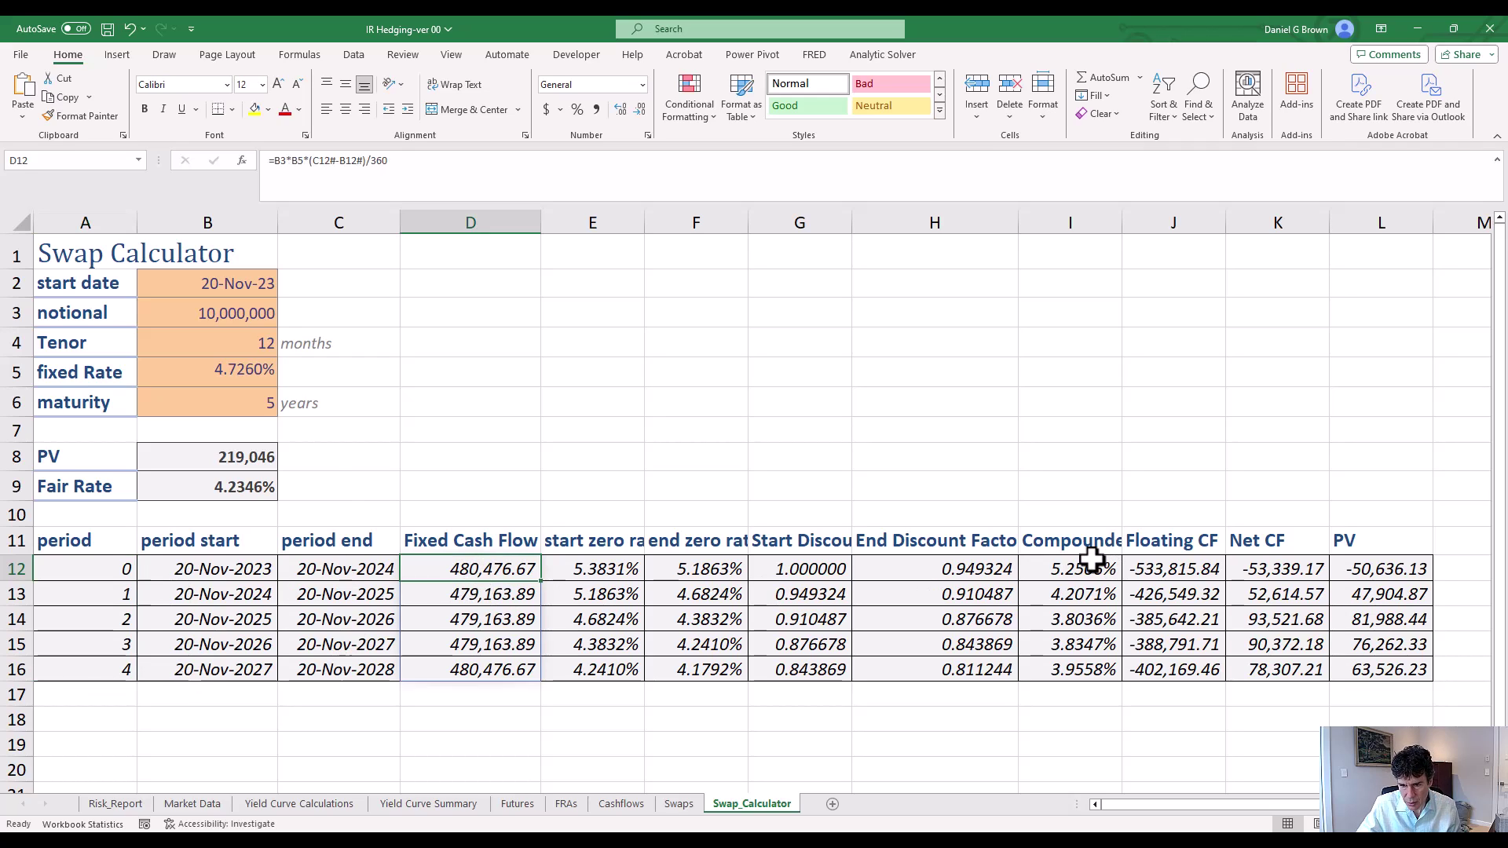
pyautogui.moveTo(1092, 559); pyautogui.dragTo(1087, 664)
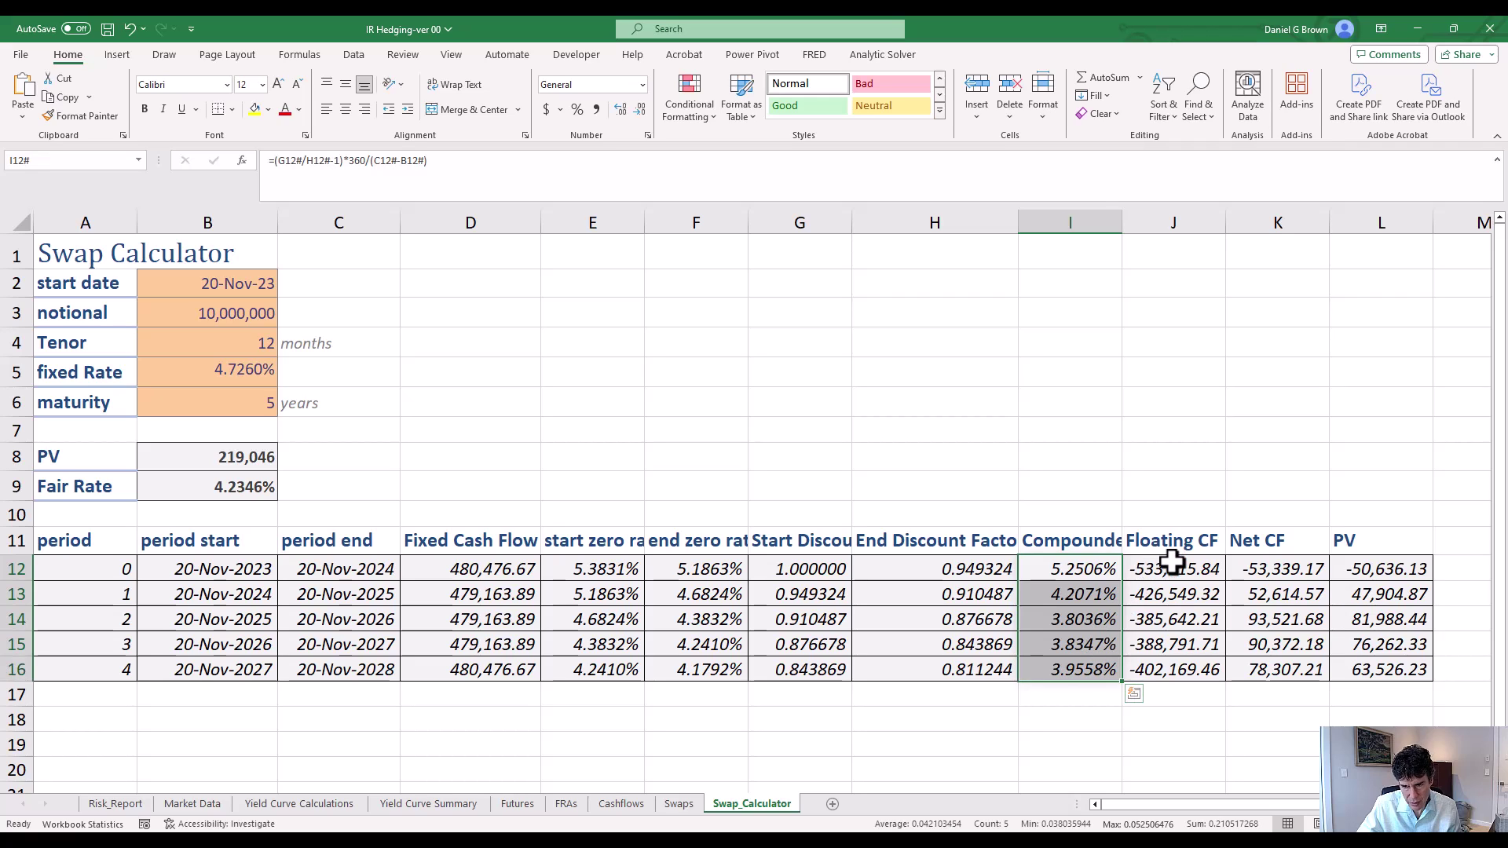
pyautogui.moveTo(1172, 563); pyautogui.dragTo(1178, 666)
pyautogui.click(1294, 571)
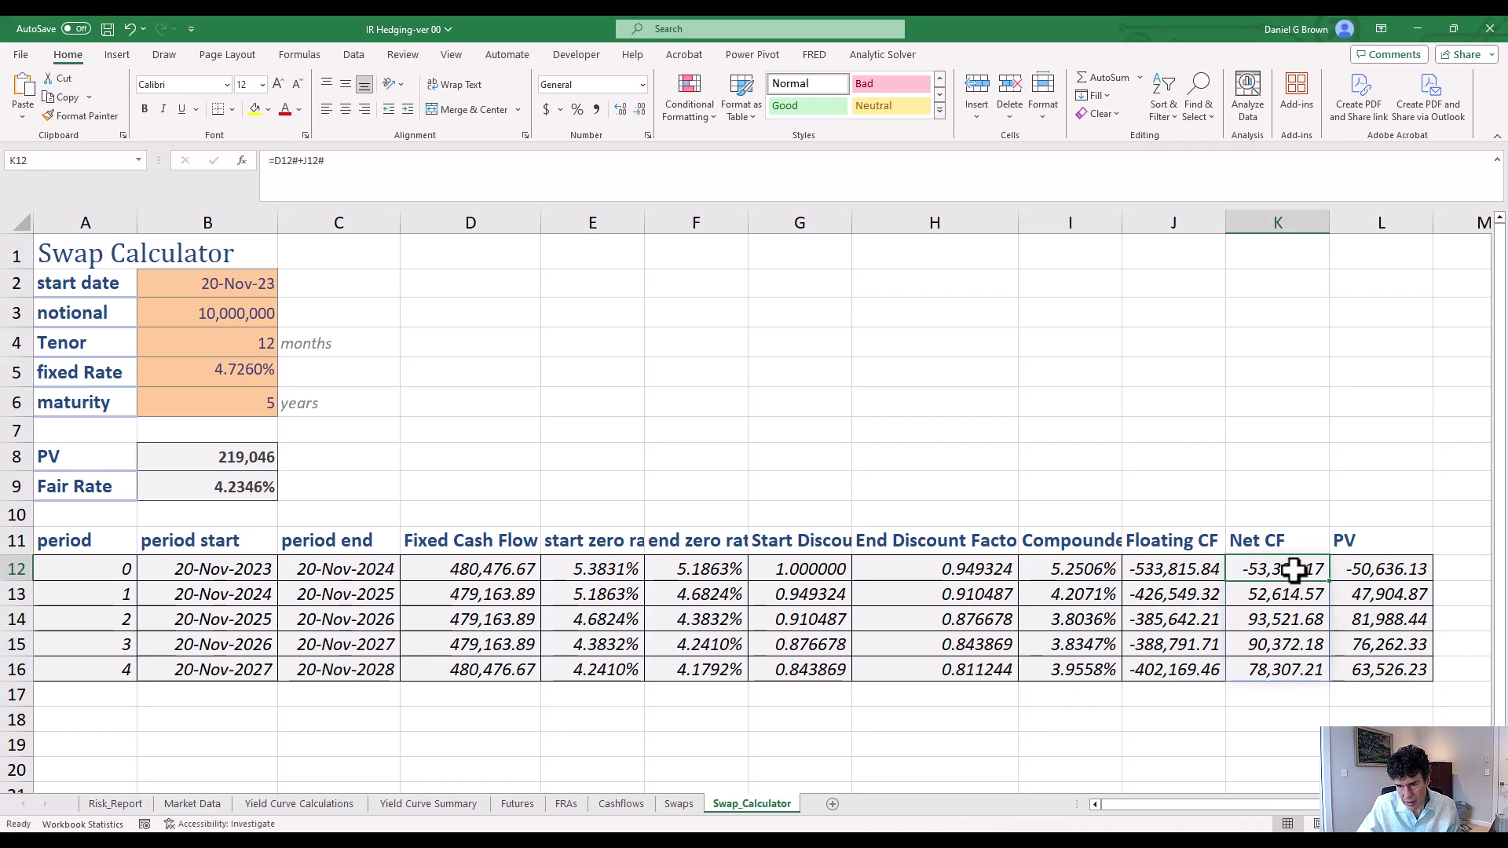
pyautogui.click(1387, 569)
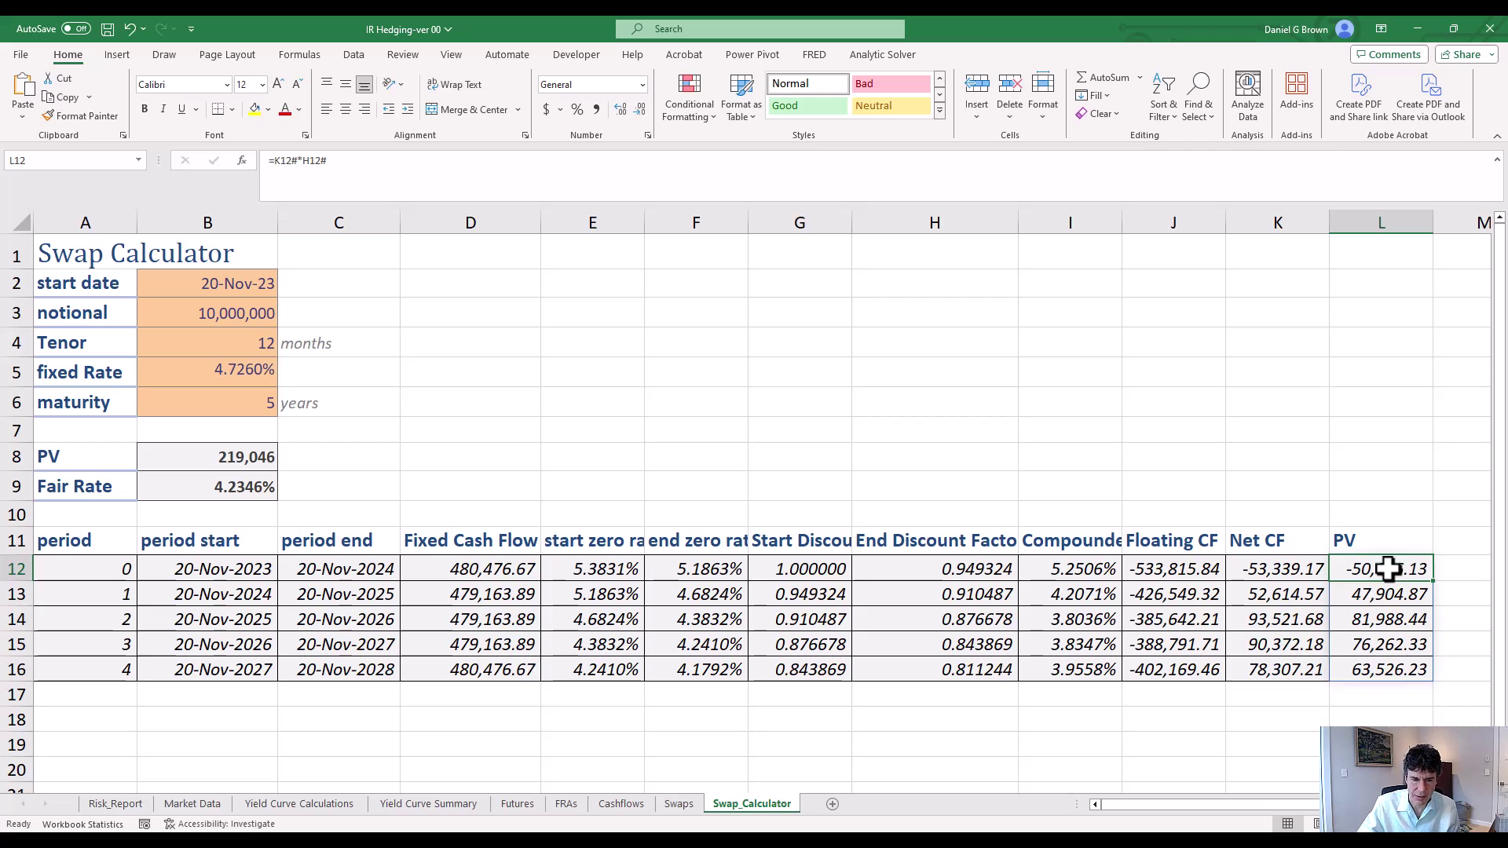
pyautogui.click(183, 495)
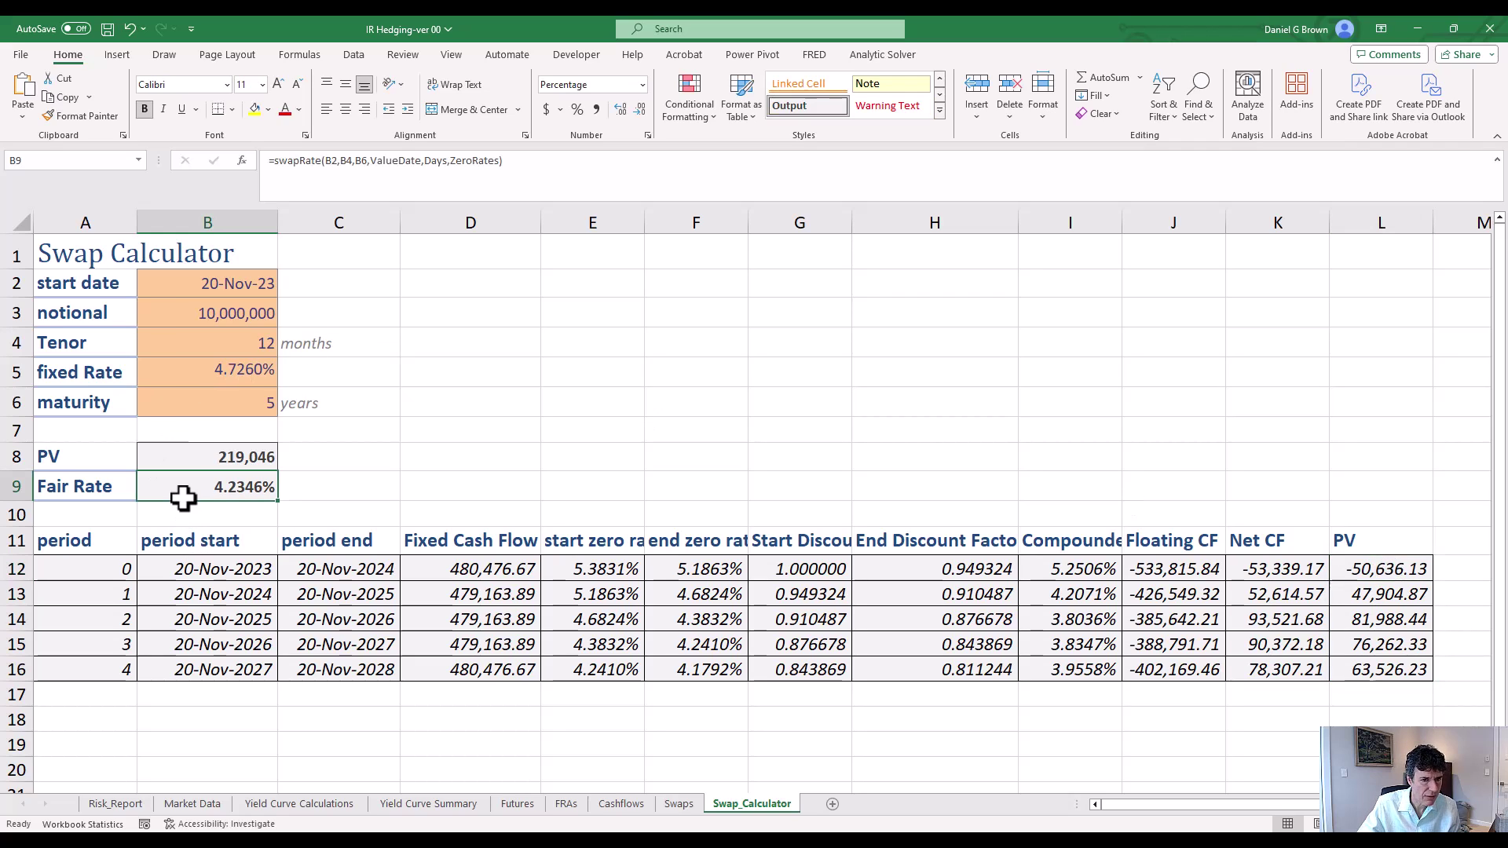
# - Set the swap calculator's fixed rate to 4.2346% and check the swap's PV
pyautogui.click(181, 369)
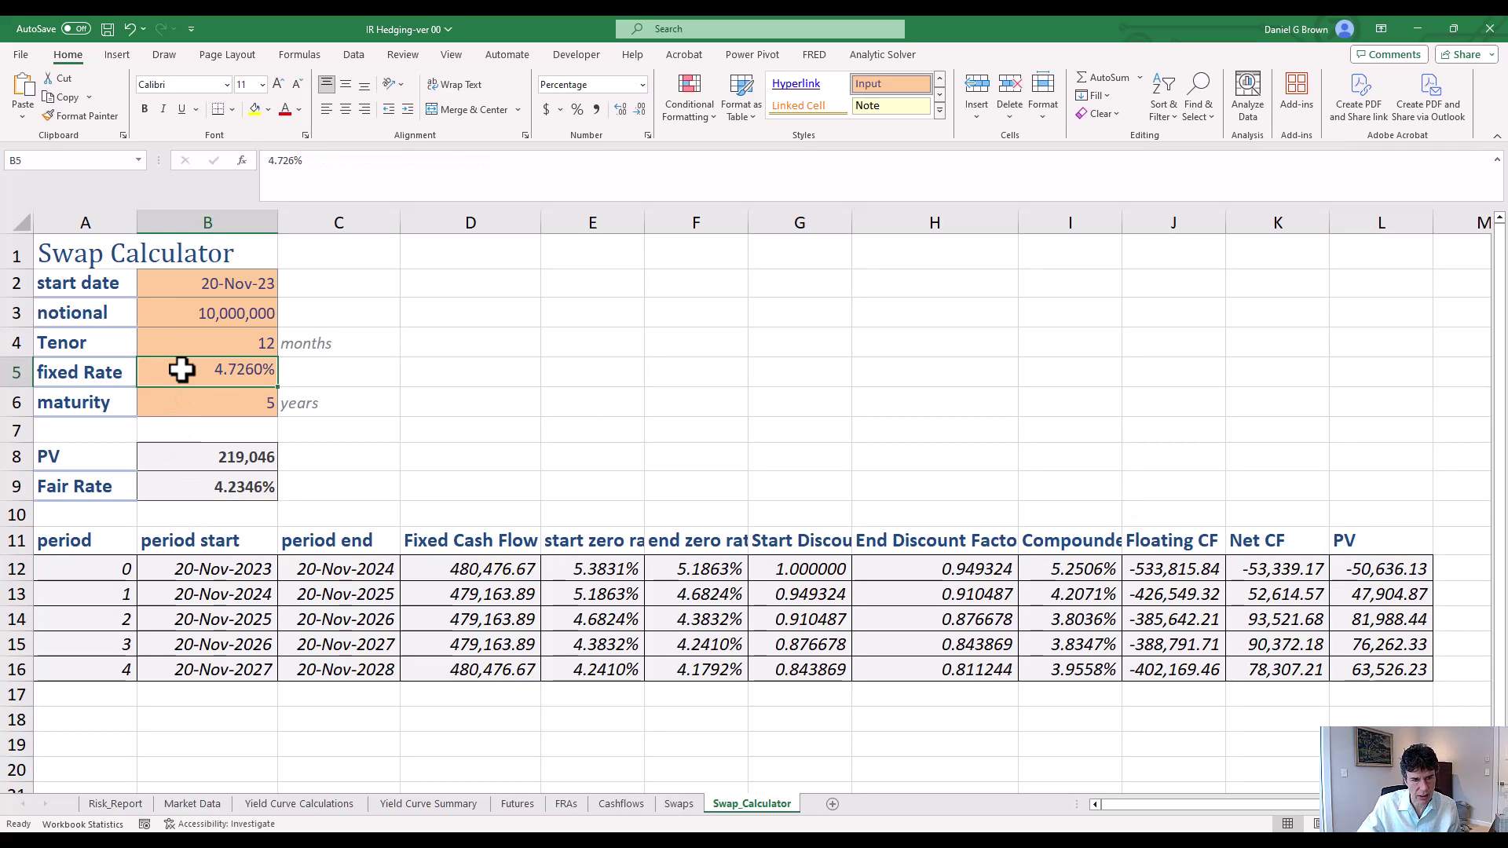
pyautogui.write('4.2346')
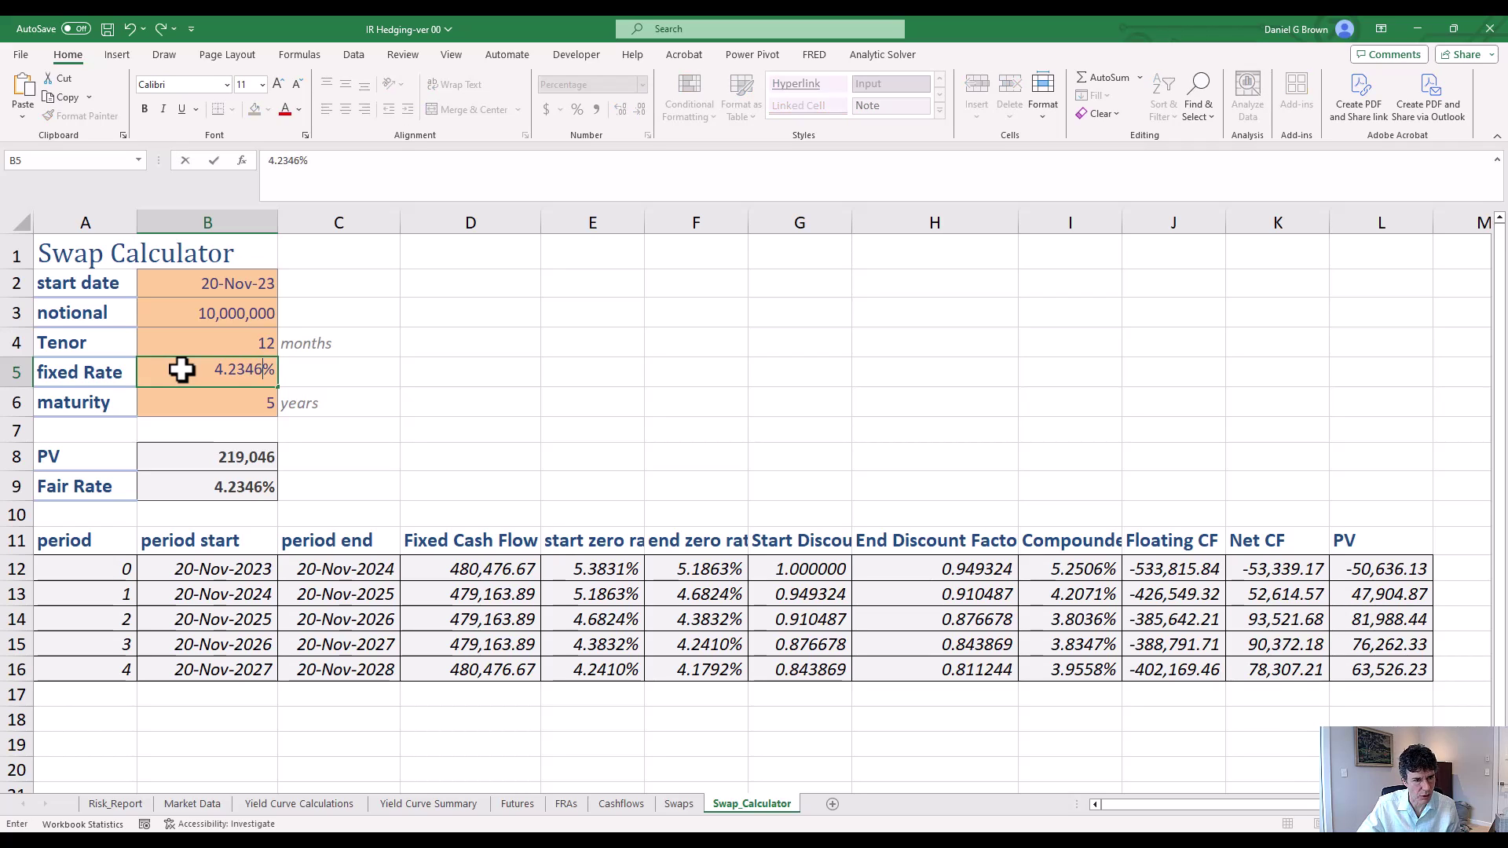
pyautogui.press('Return')
pyautogui.press('Down')
pyautogui.press('Down')
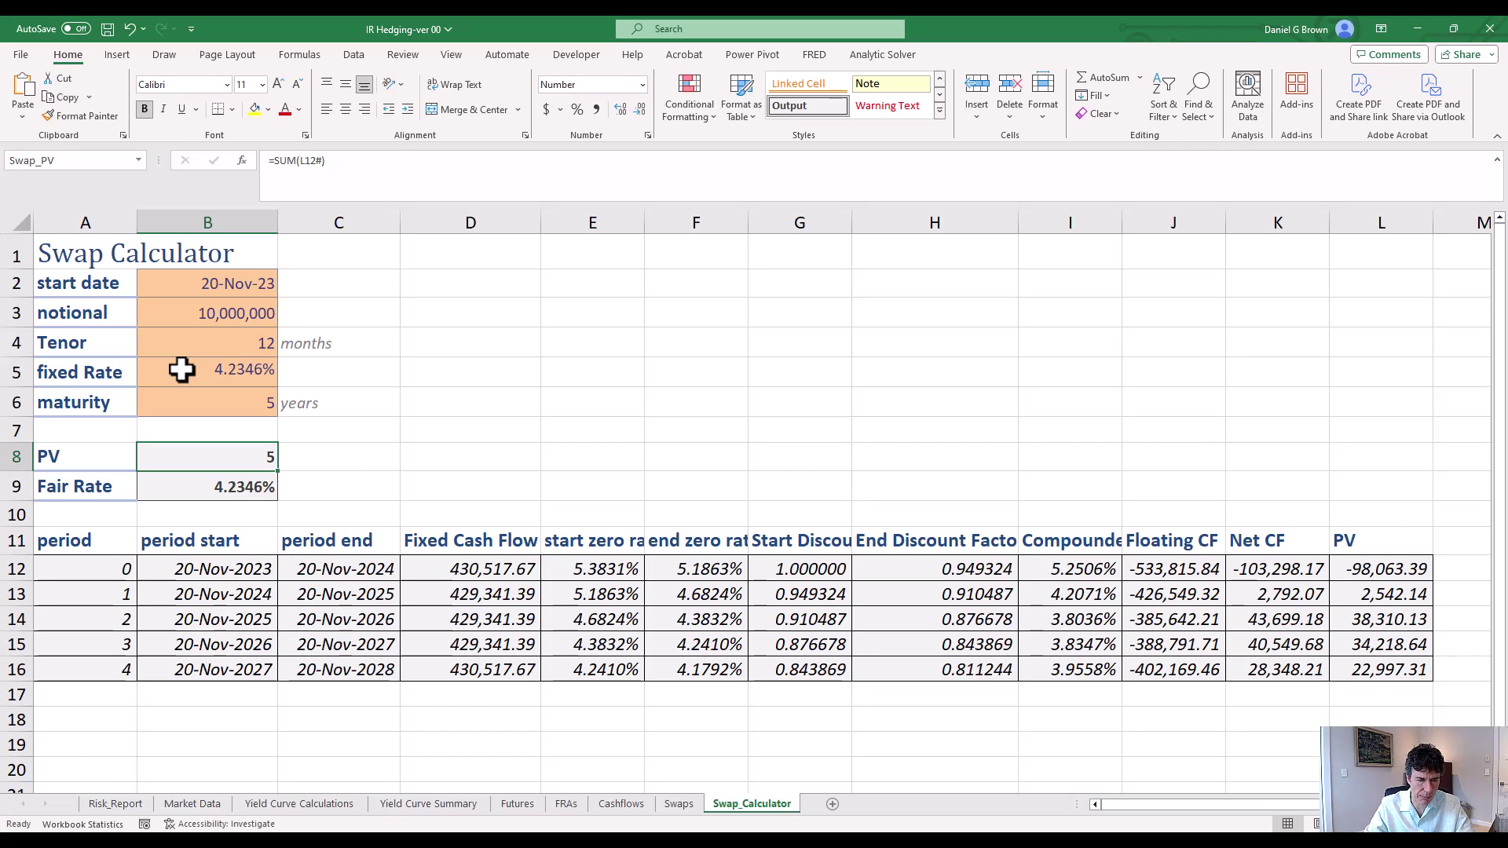
# - Return to the Risk_Report sheet and open the entry form for a new FRA trade
pyautogui.hotkey('ctrl', 'pageup')
pyautogui.hotkey('ctrl', 'pageup')
pyautogui.hotkey('ctrl', 'pageup')
pyautogui.hotkey('ctrl', 'pageup')
pyautogui.hotkey('ctrl', 'pageup')
pyautogui.hotkey('ctrl', 'pageup')
pyautogui.hotkey('ctrl', 'pageup')
pyautogui.hotkey('ctrl', 'pageup')
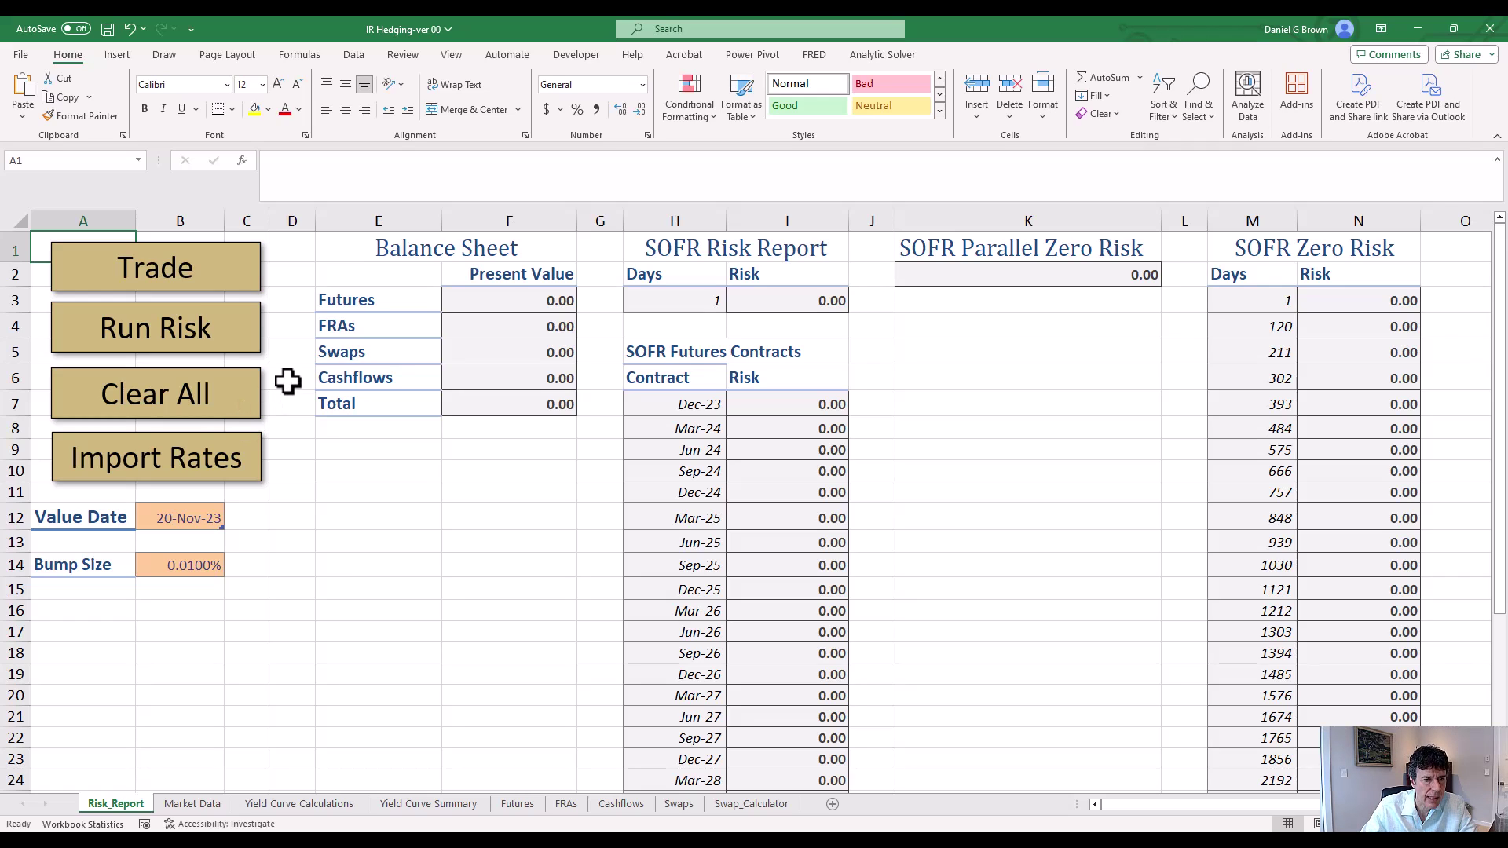
pyautogui.click(243, 290)
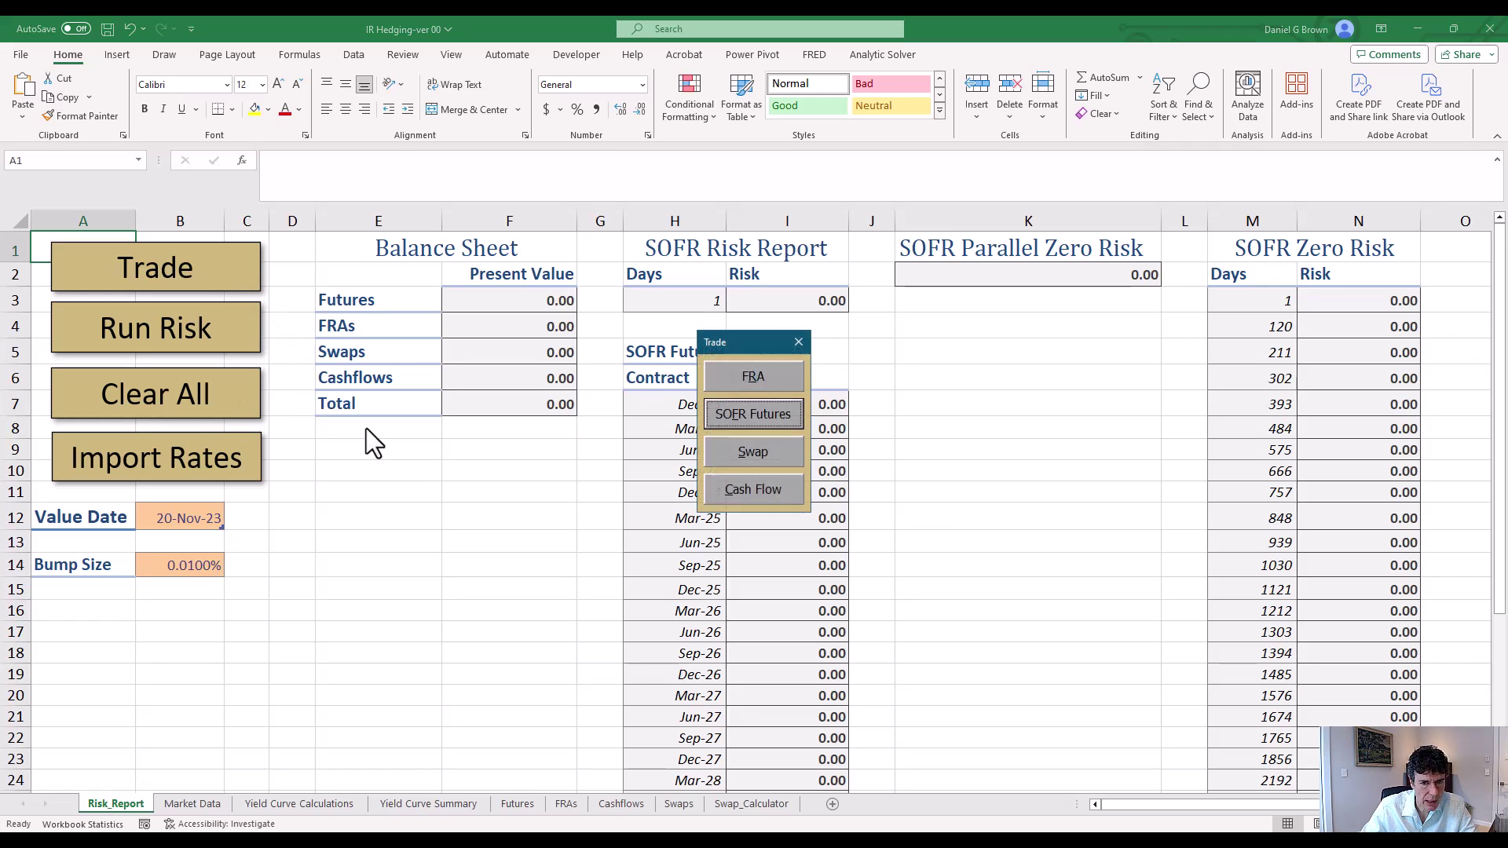
pyautogui.moveTo(736, 350); pyautogui.dragTo(700, 340)
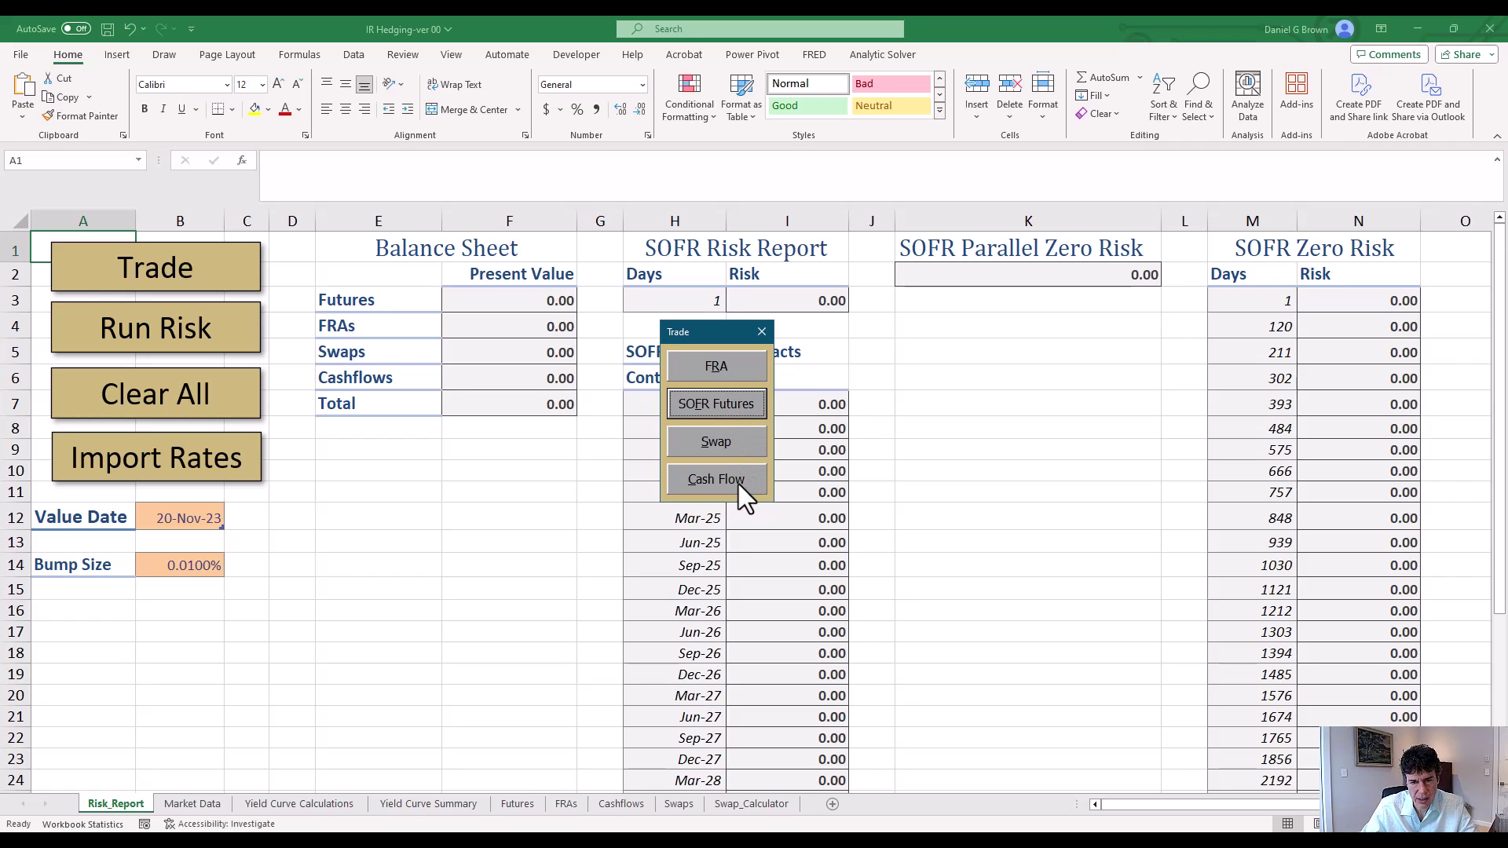
pyautogui.click(738, 363)
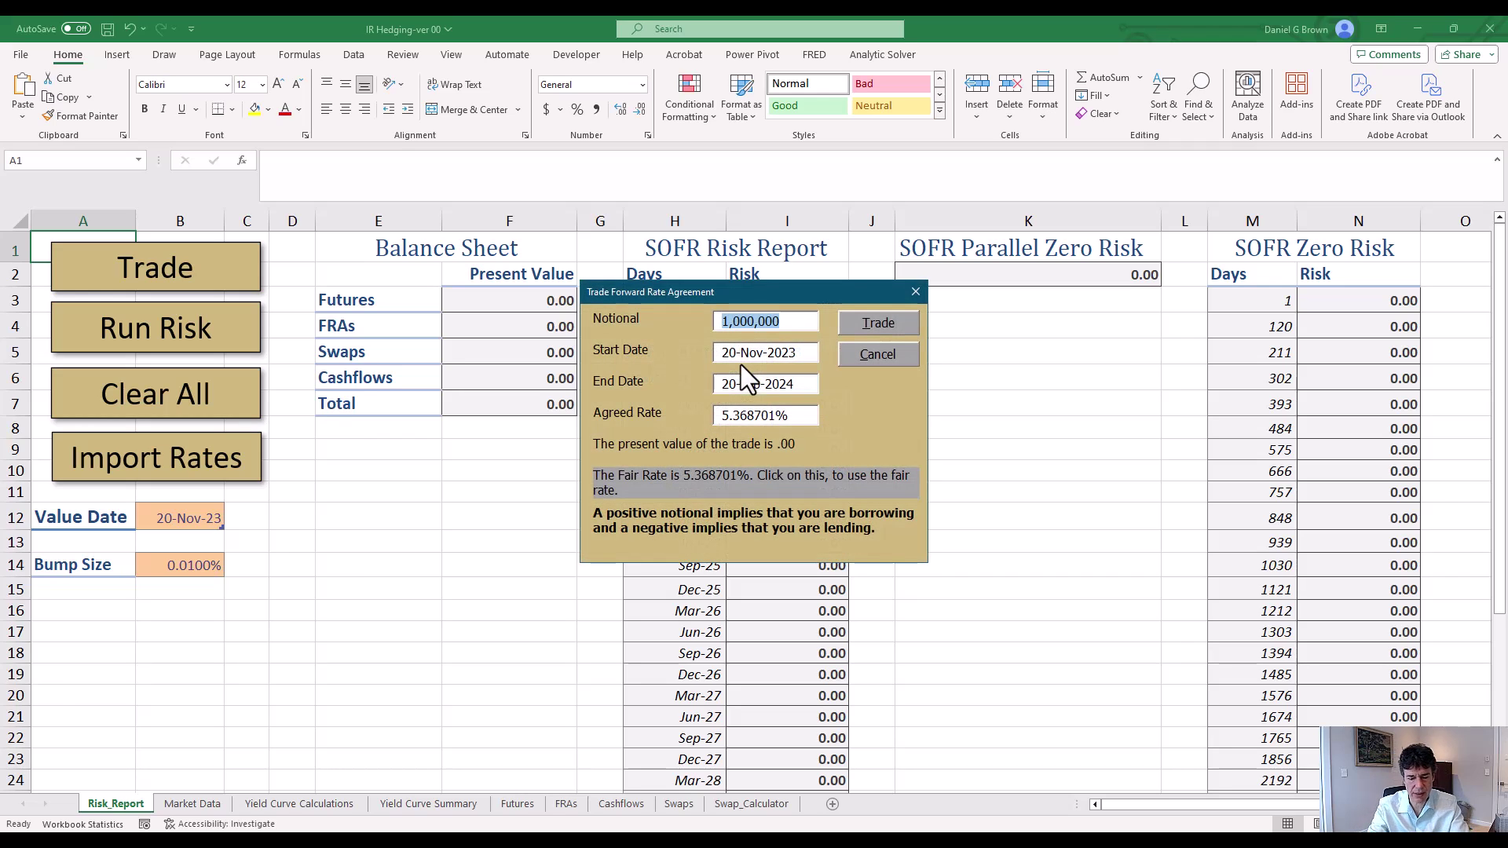
# - Enter a notional of 5,000,000 for the FRA, with start date 20-Mar-2024 and end date 18-Jun-2024
pyautogui.write('5,000,0')
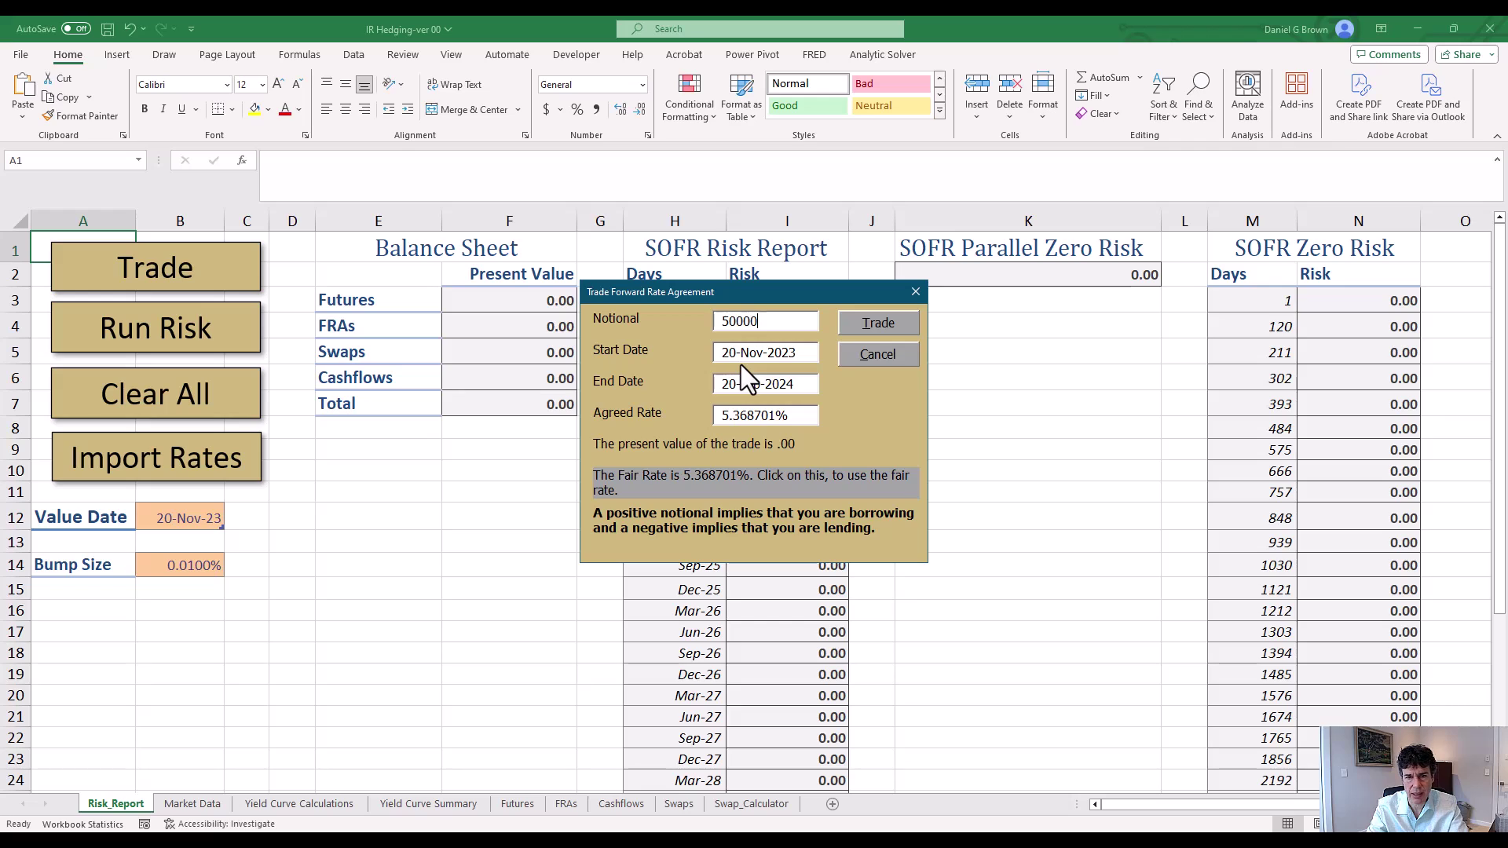
pyautogui.write('00')
pyautogui.press('Tab')
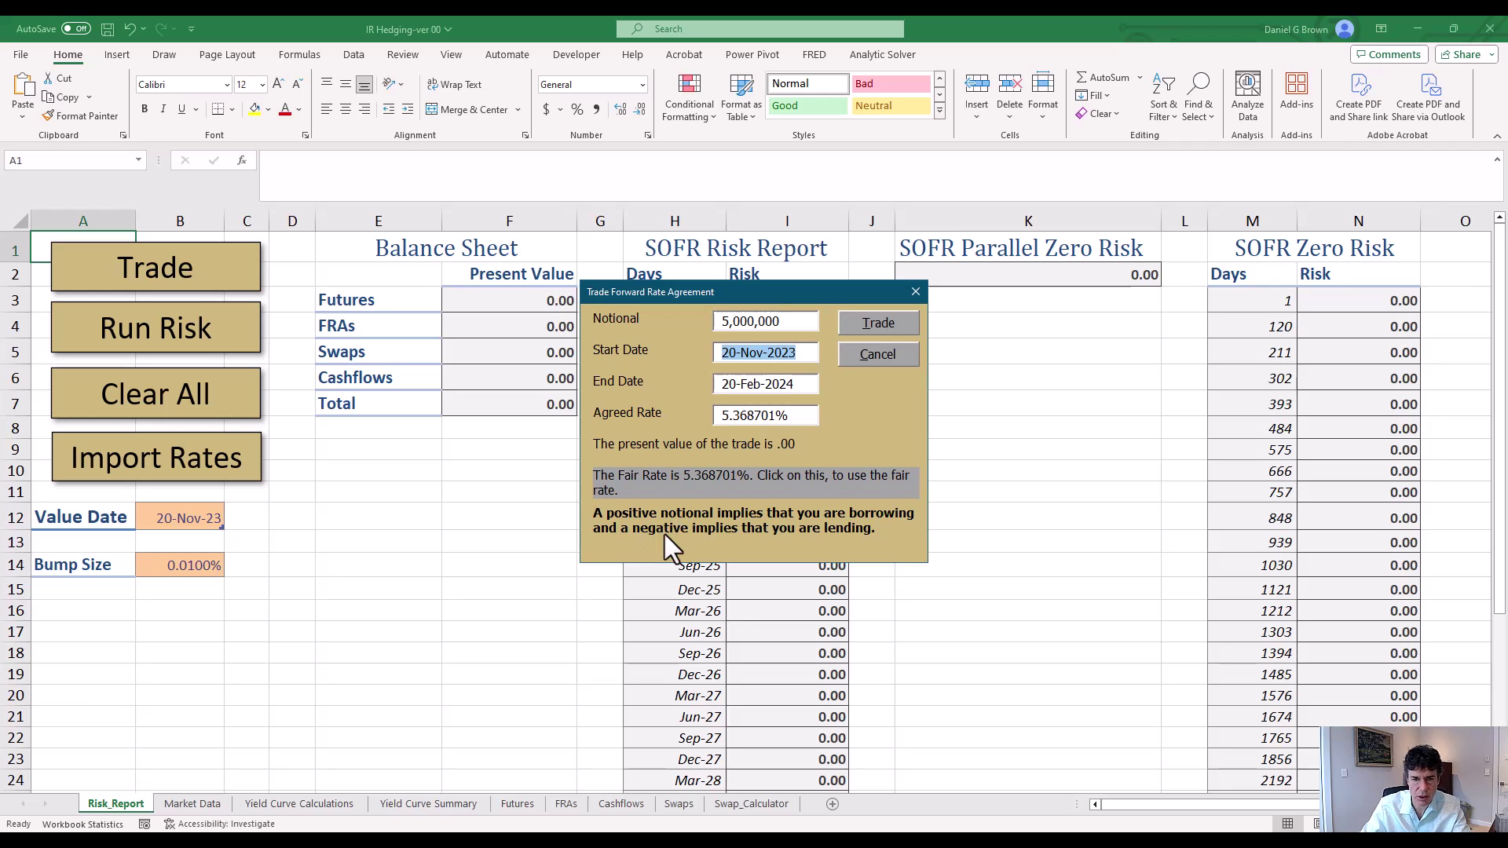
pyautogui.write('3/20/24')
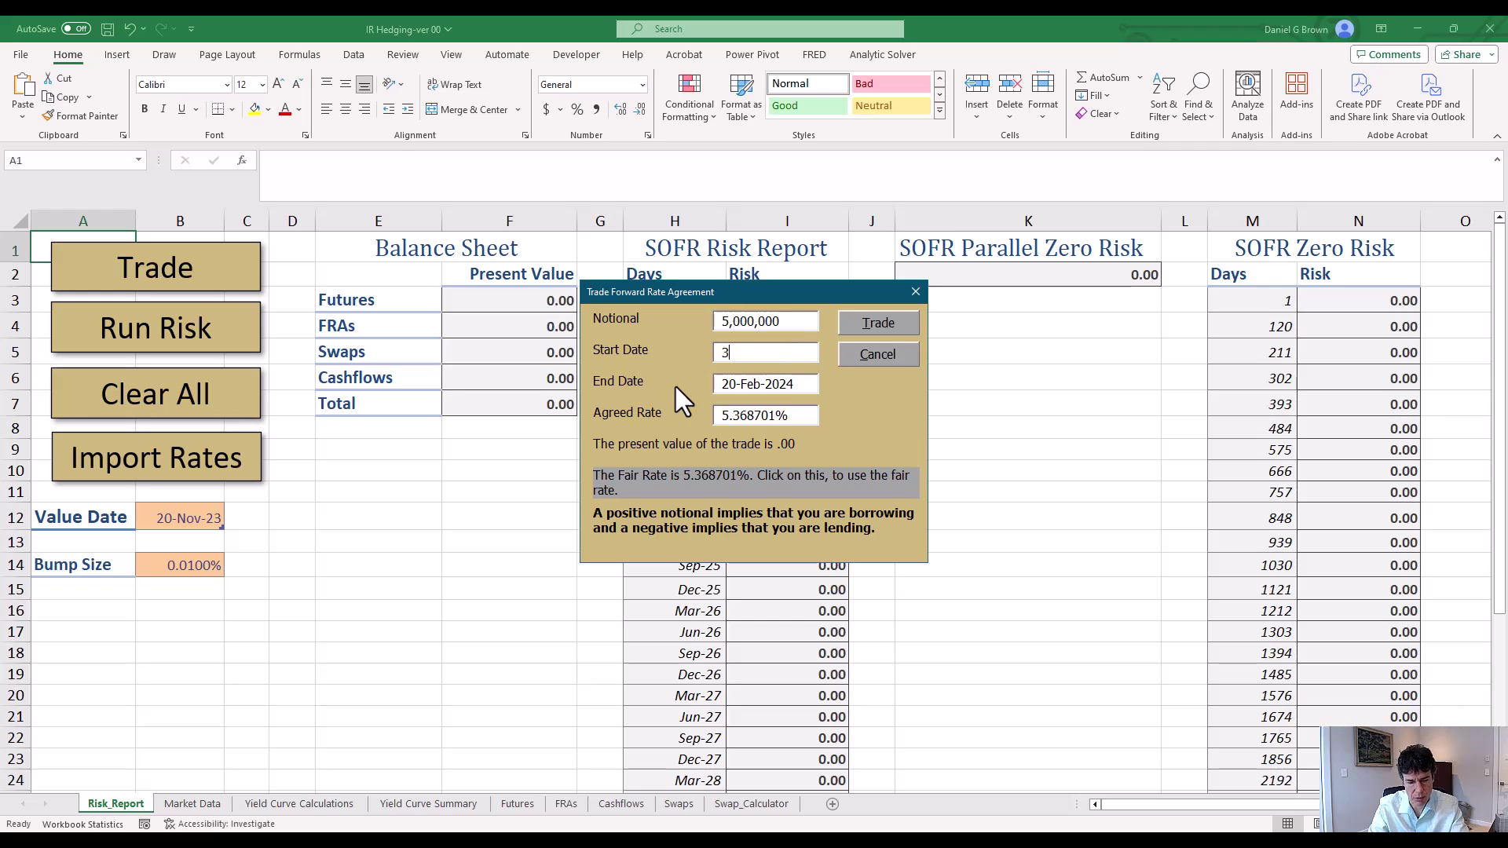
pyautogui.press('Tab')
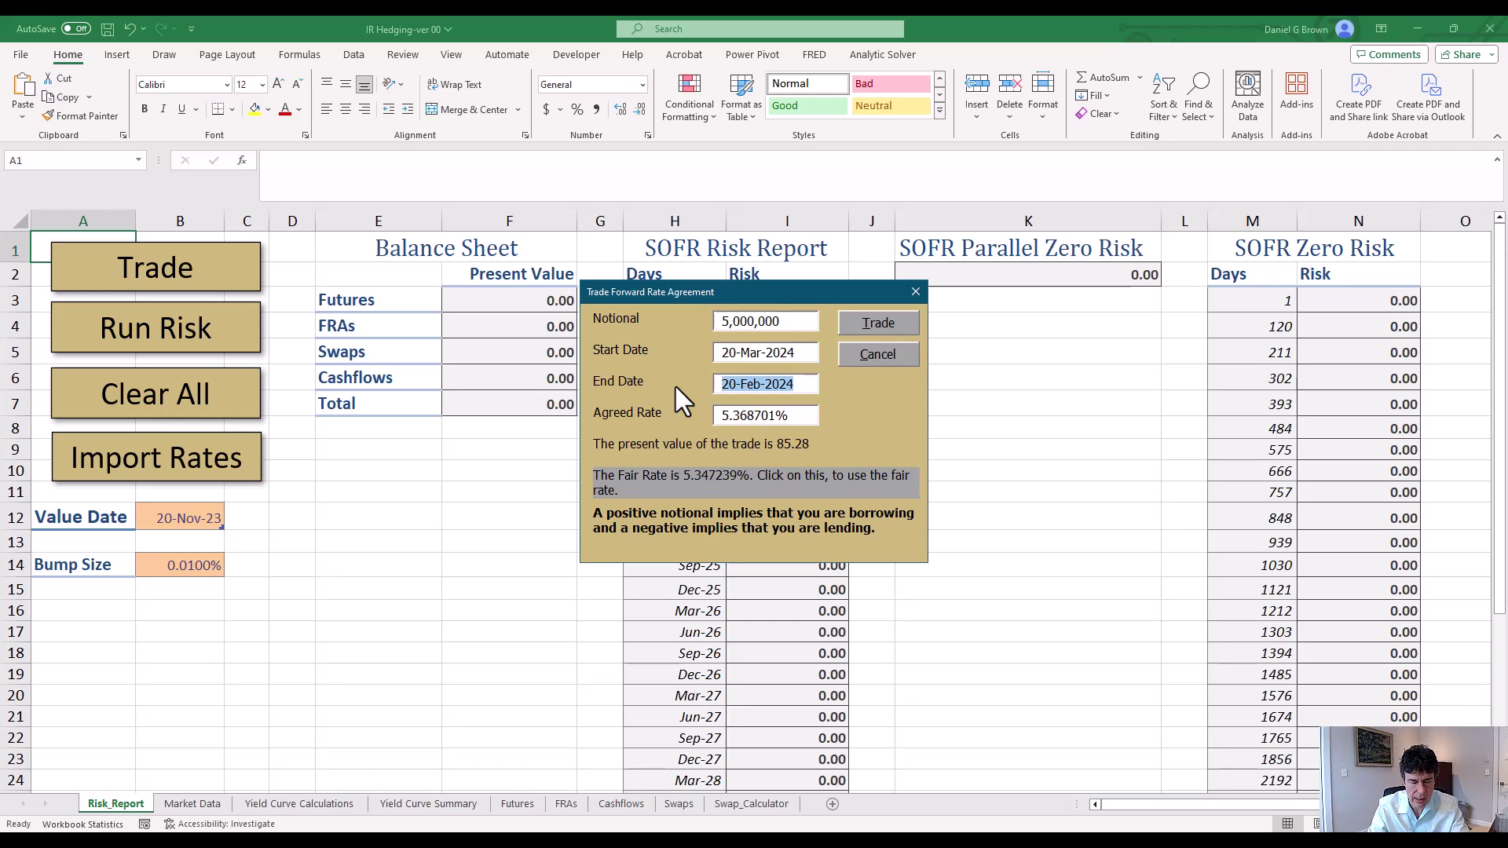
pyautogui.write('6/18')
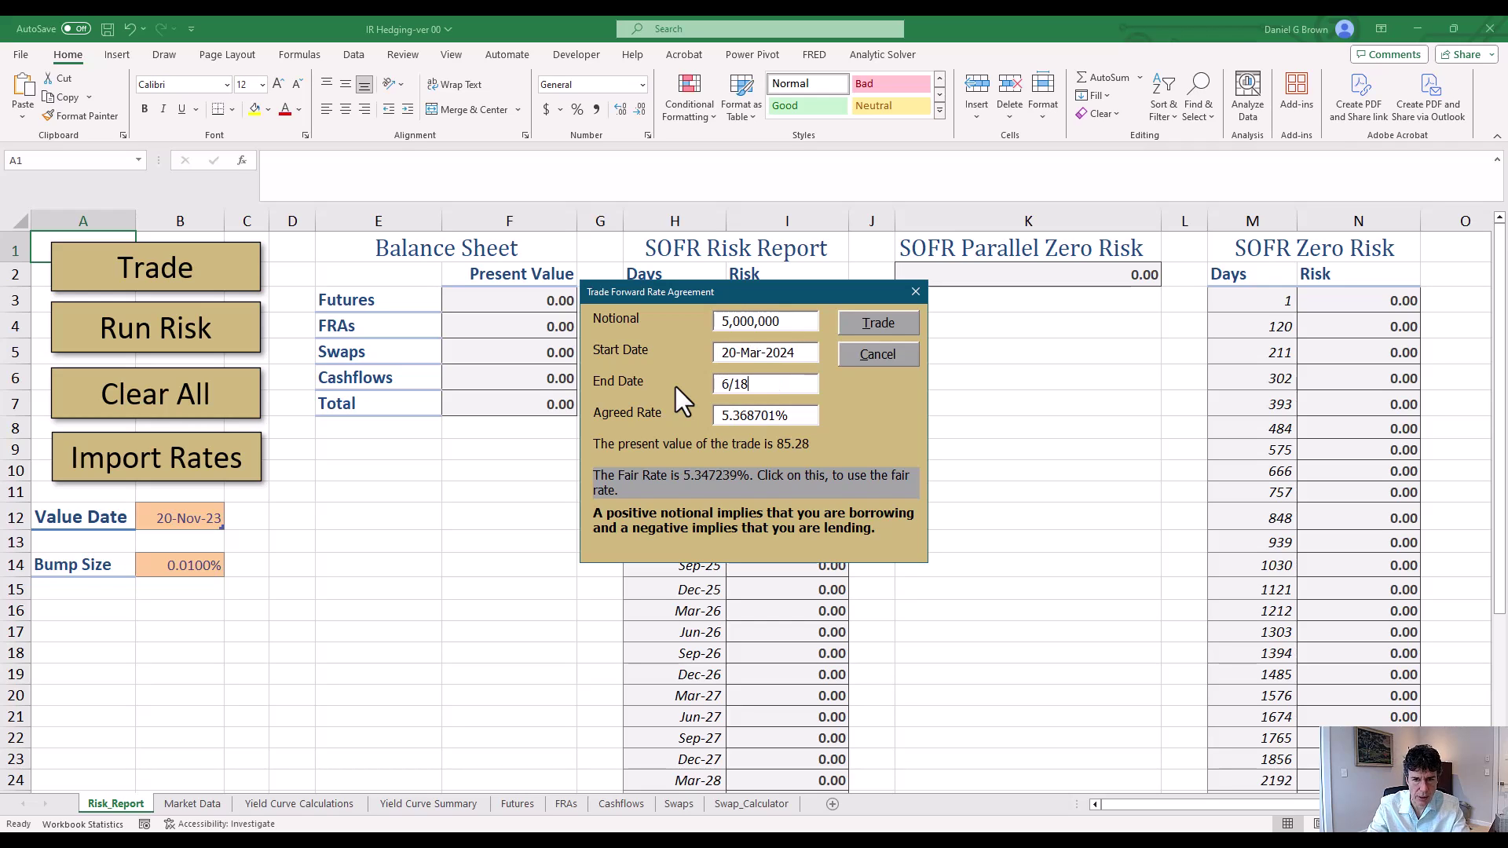
pyautogui.write('/24')
pyautogui.press('Tab')
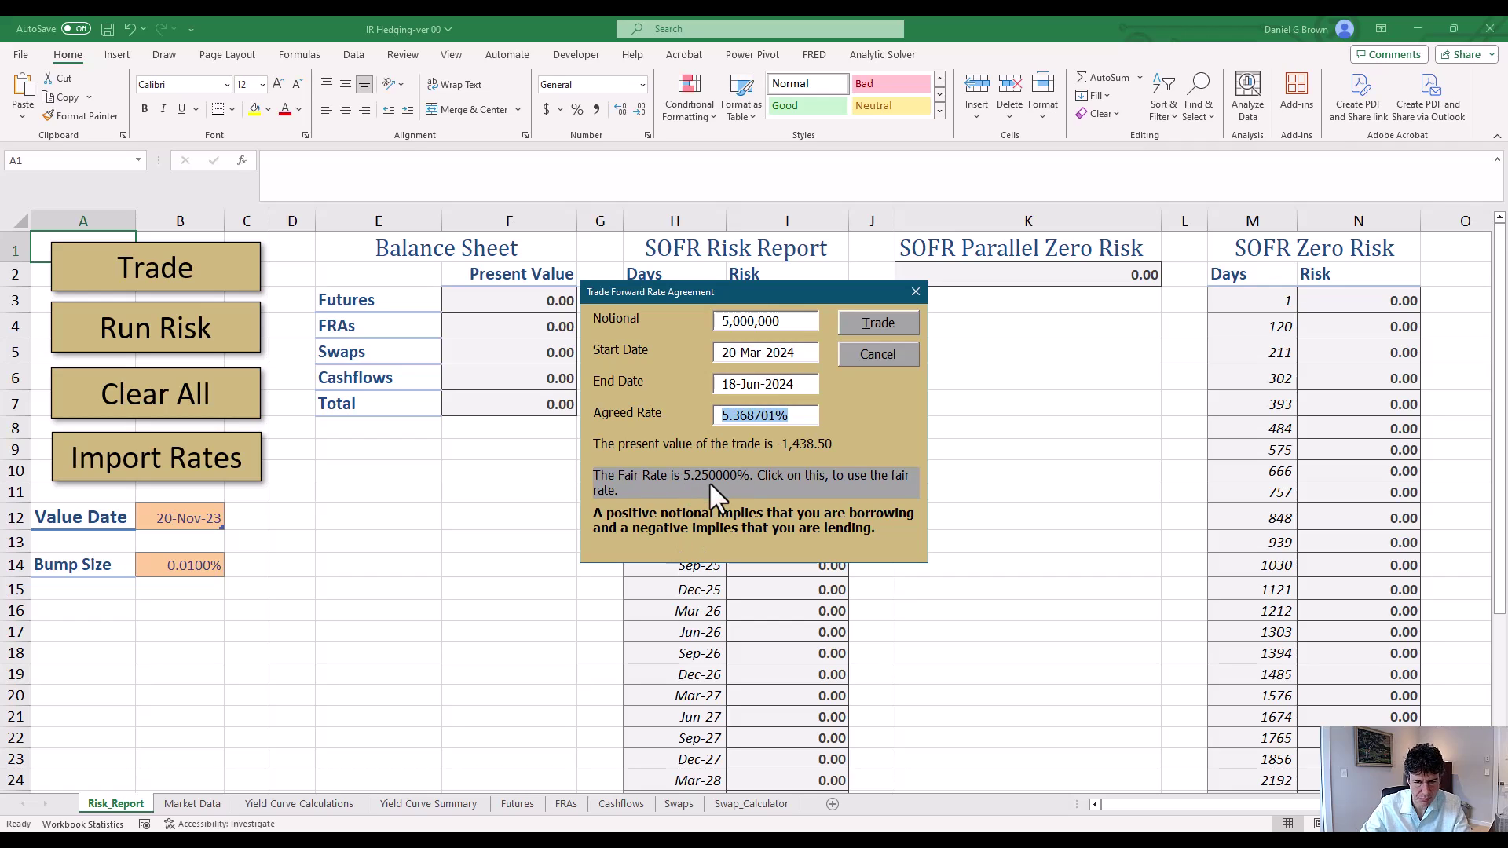
# - Set the FRA's agreed rate to 5.25%
pyautogui.write('5')
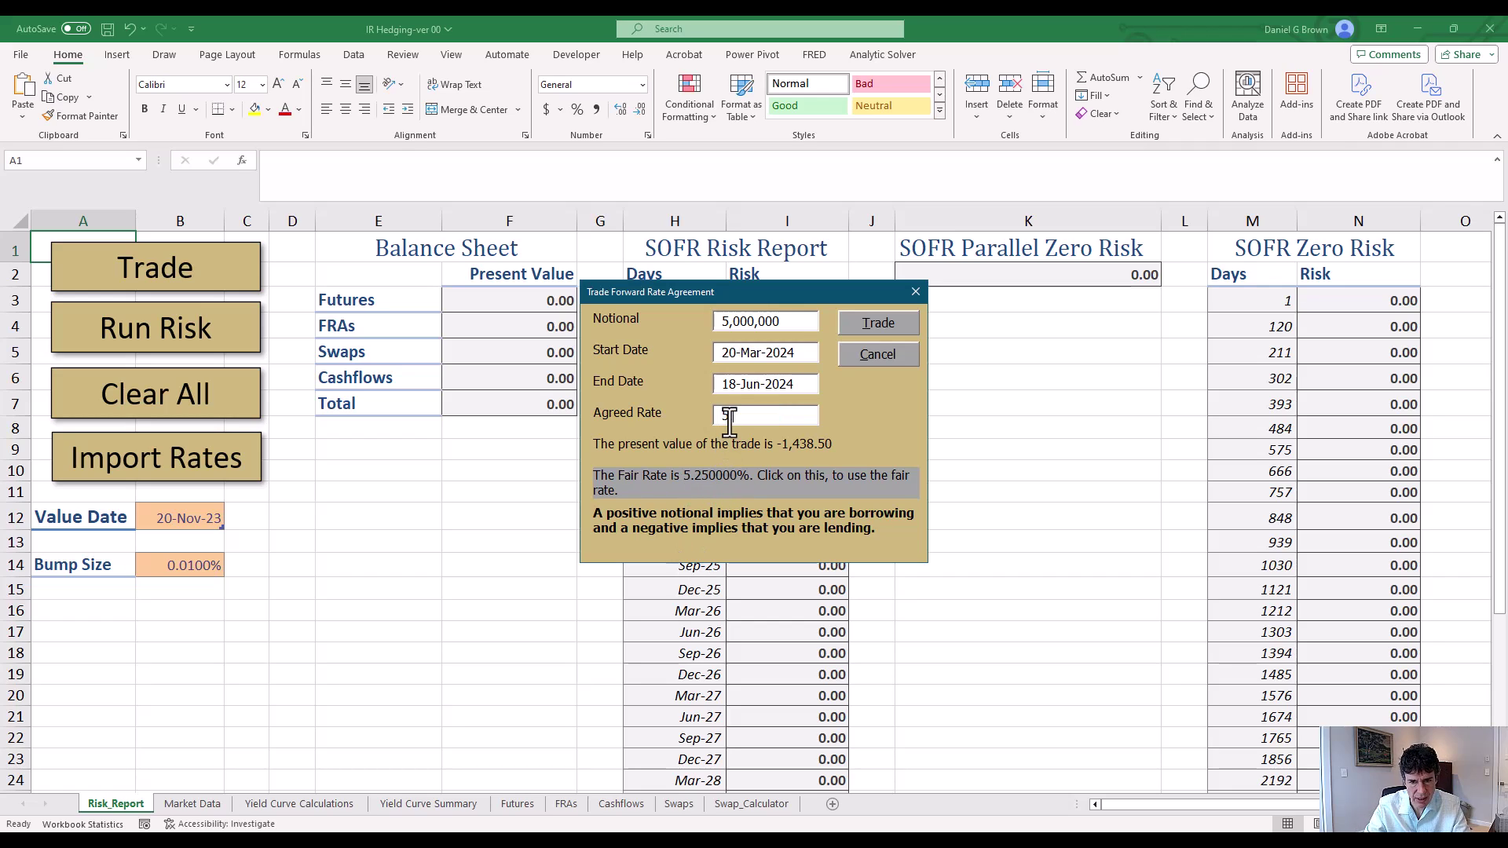
pyautogui.write('.25')
pyautogui.press('Tab')
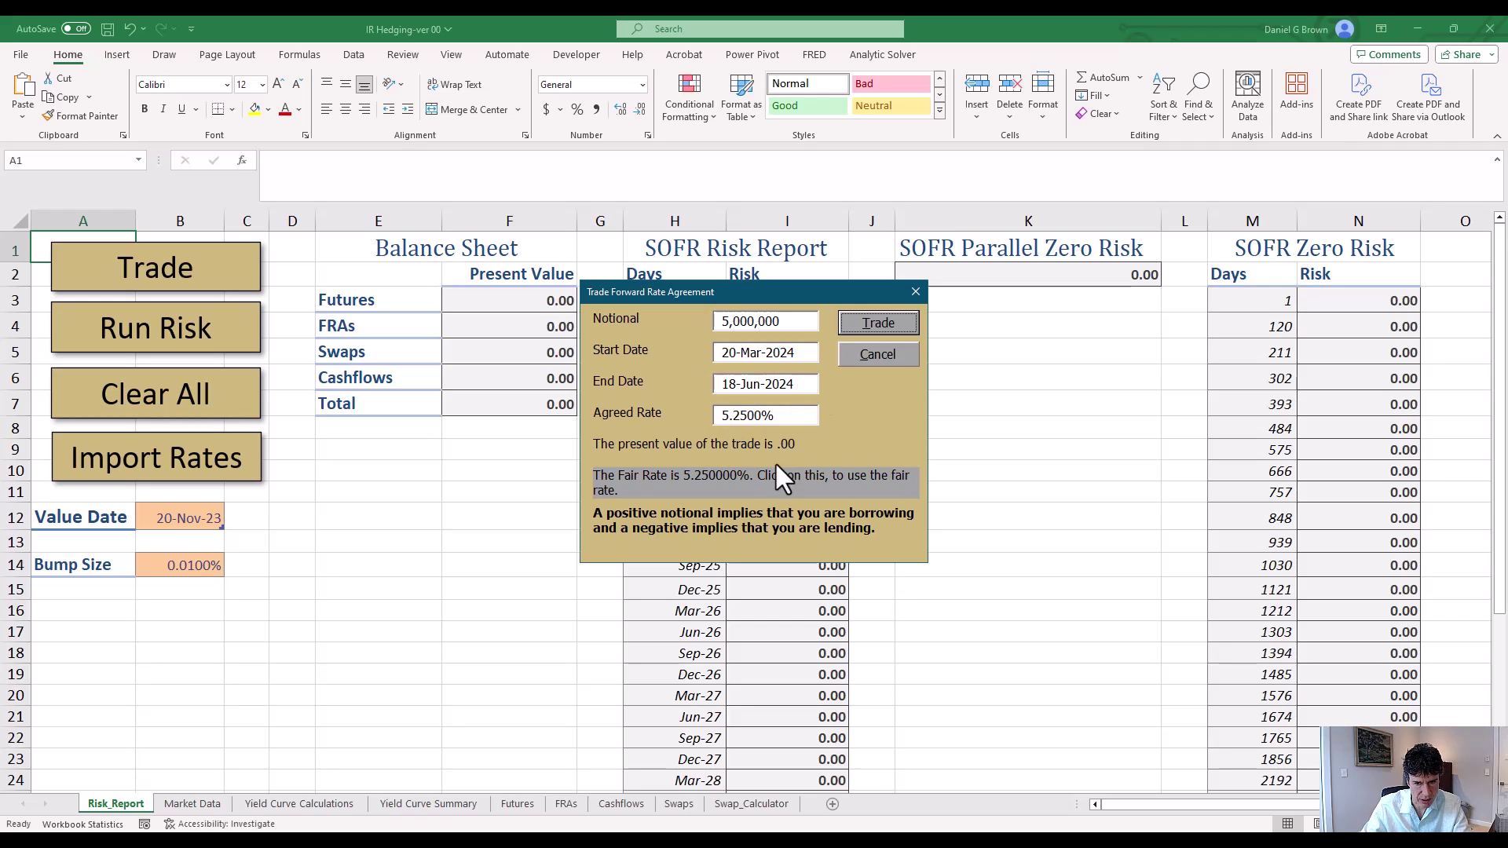
# - Set the FRA's agreed rate to 5.35%
pyautogui.click(786, 417)
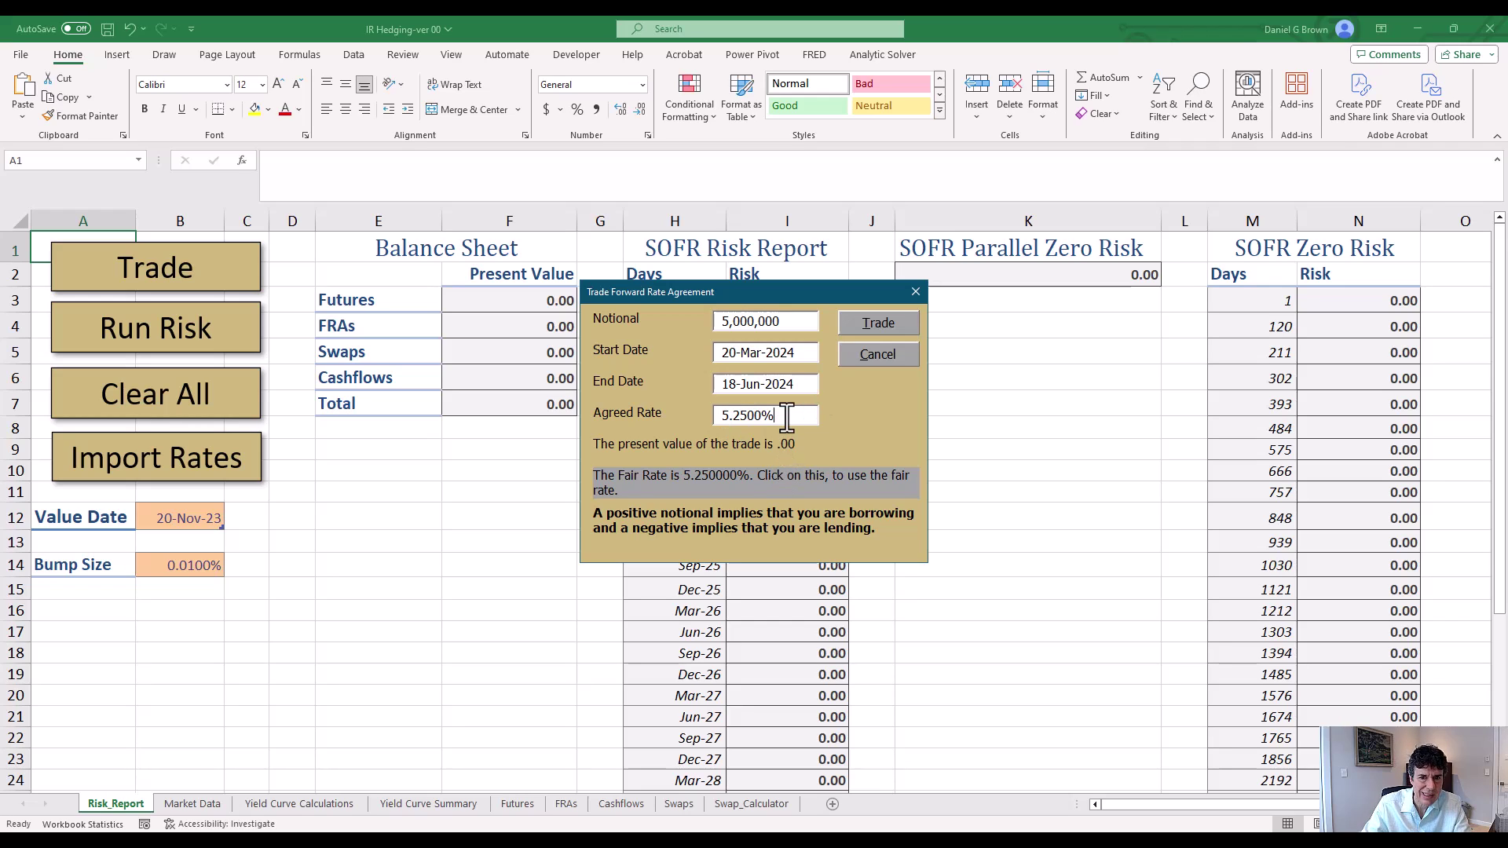
pyautogui.doubleClick(786, 417)
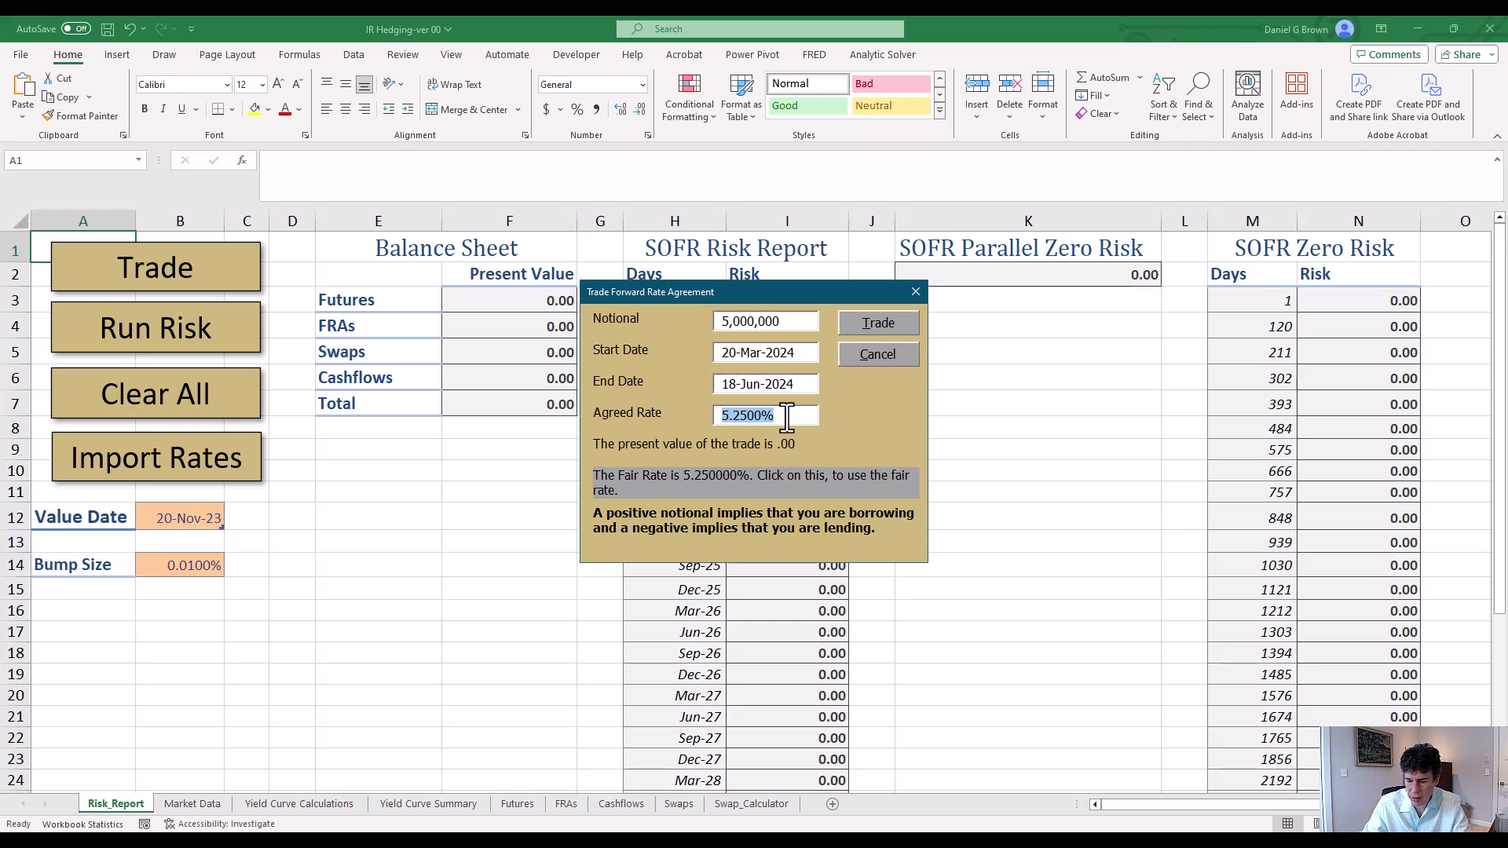
pyautogui.write('5.35')
pyautogui.press('Tab')
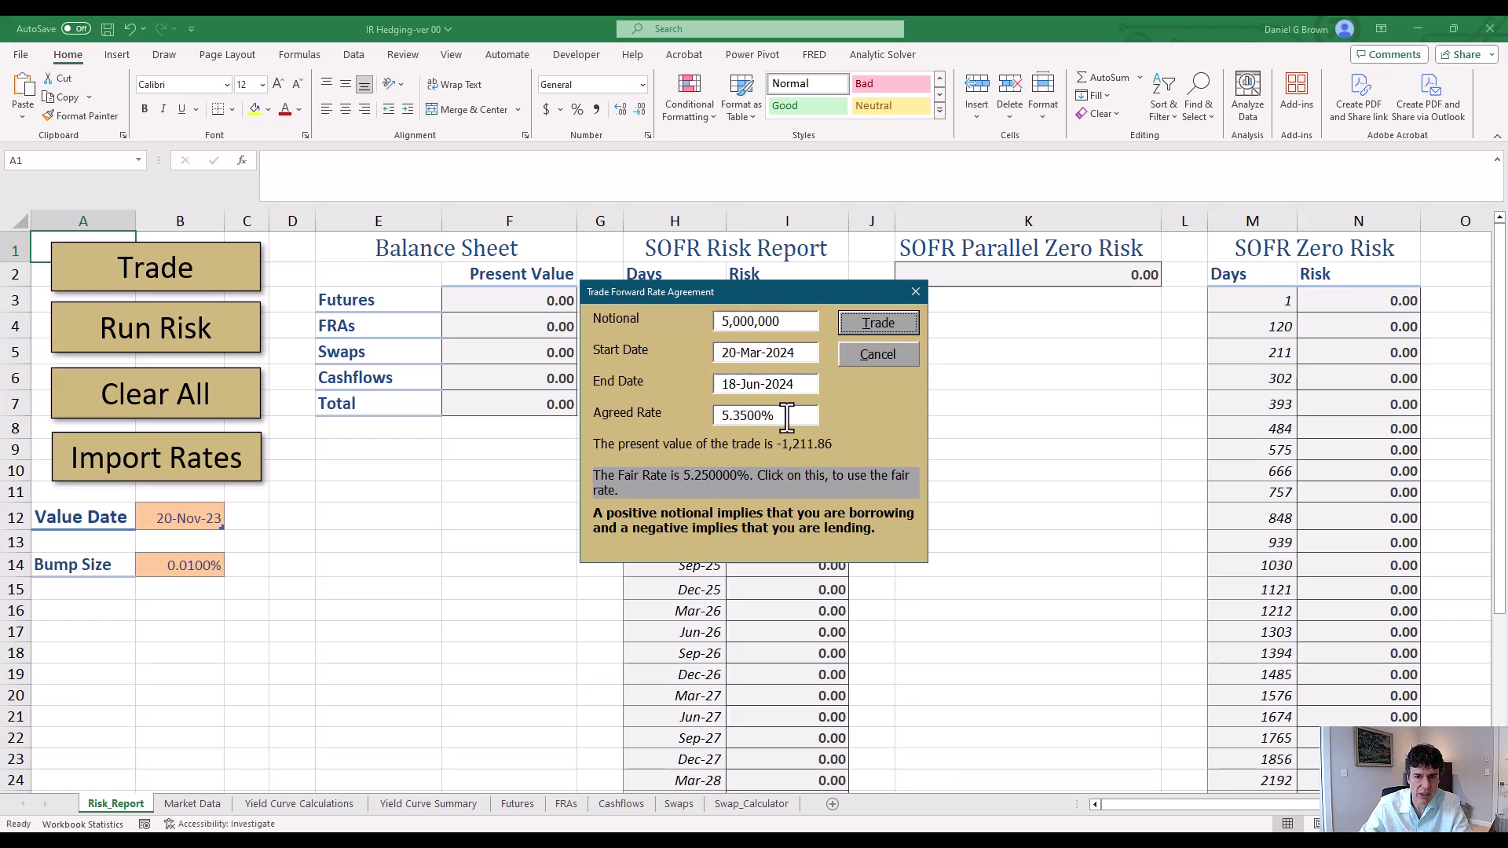
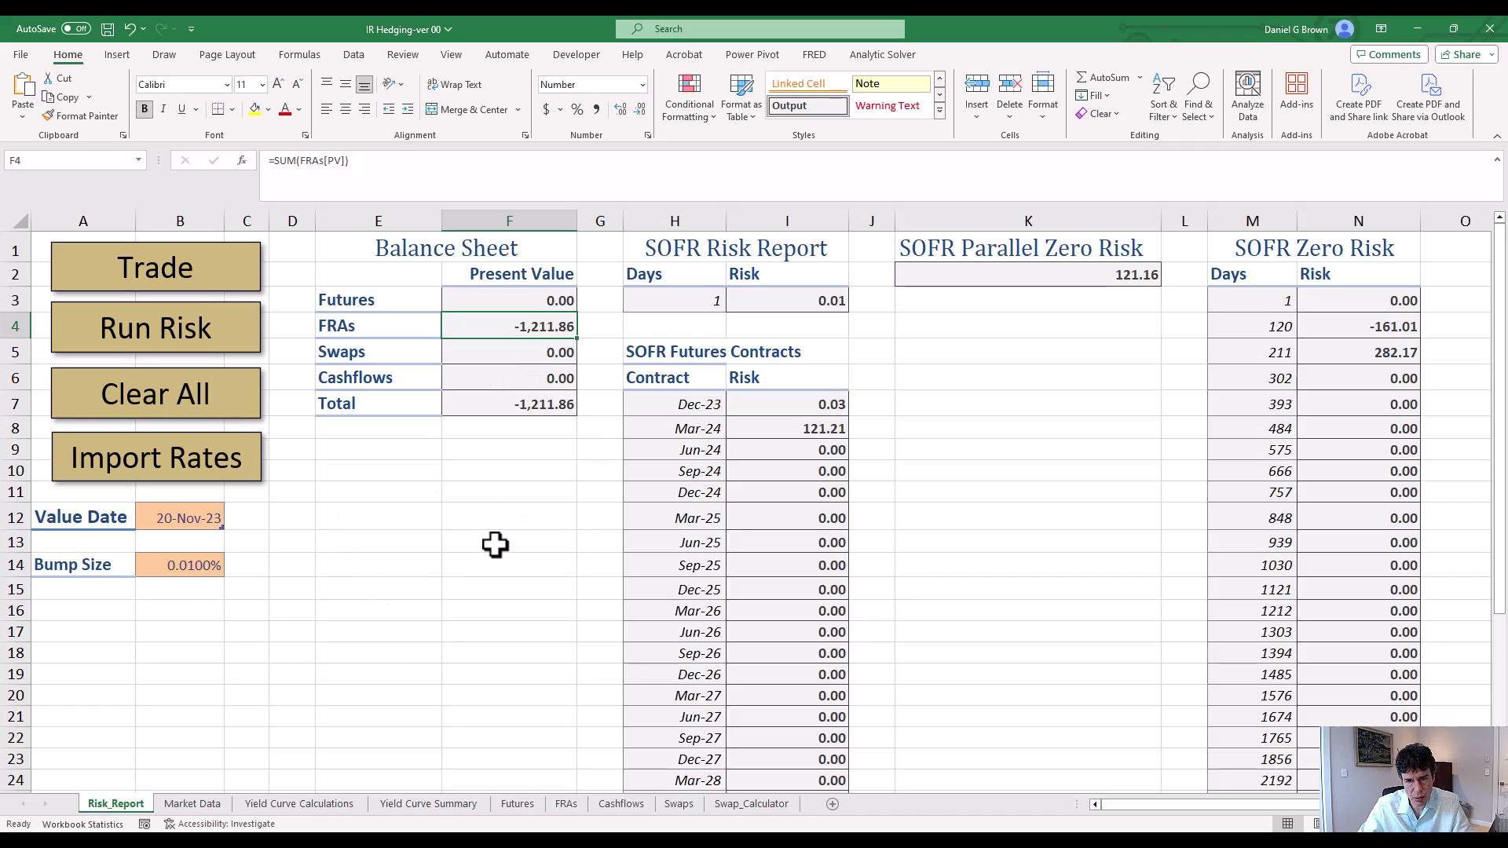
# - Check the bump size and the Mar-24 contract's risk in the SOFR Risk Report
pyautogui.click(200, 570)
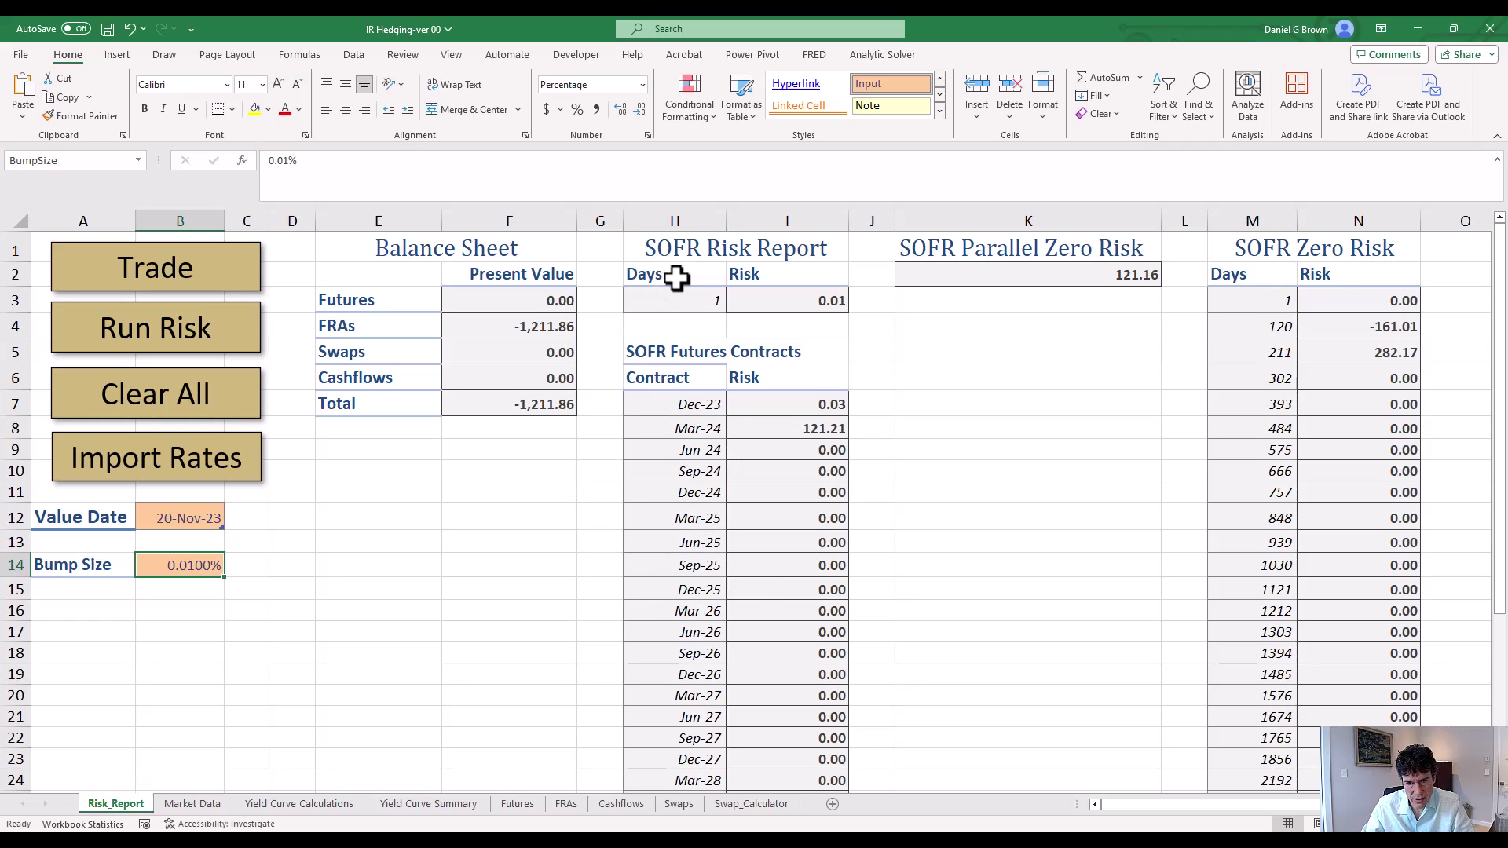
pyautogui.click(788, 426)
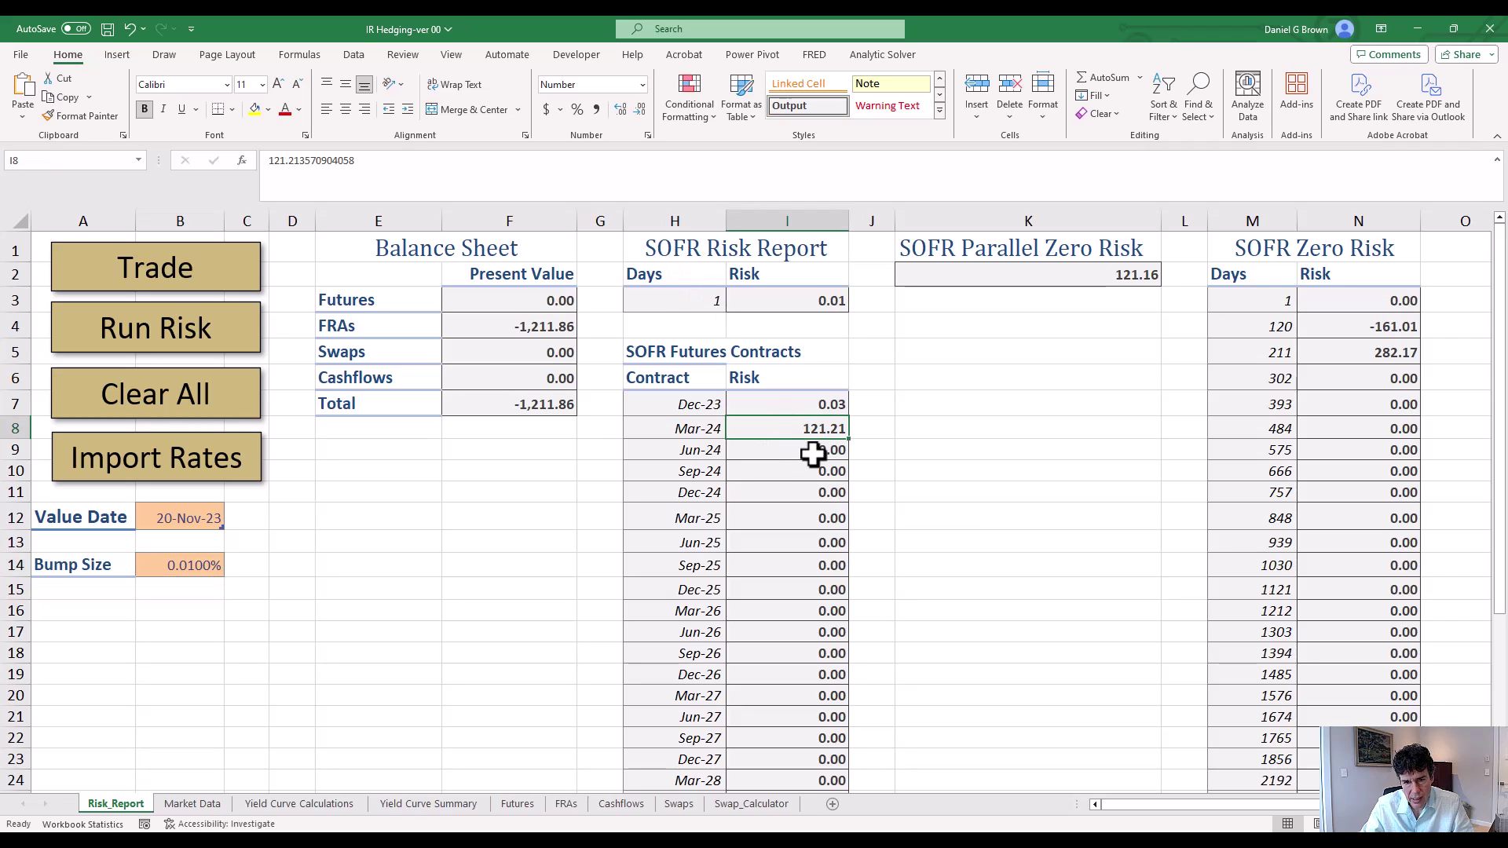
pyautogui.click(680, 428)
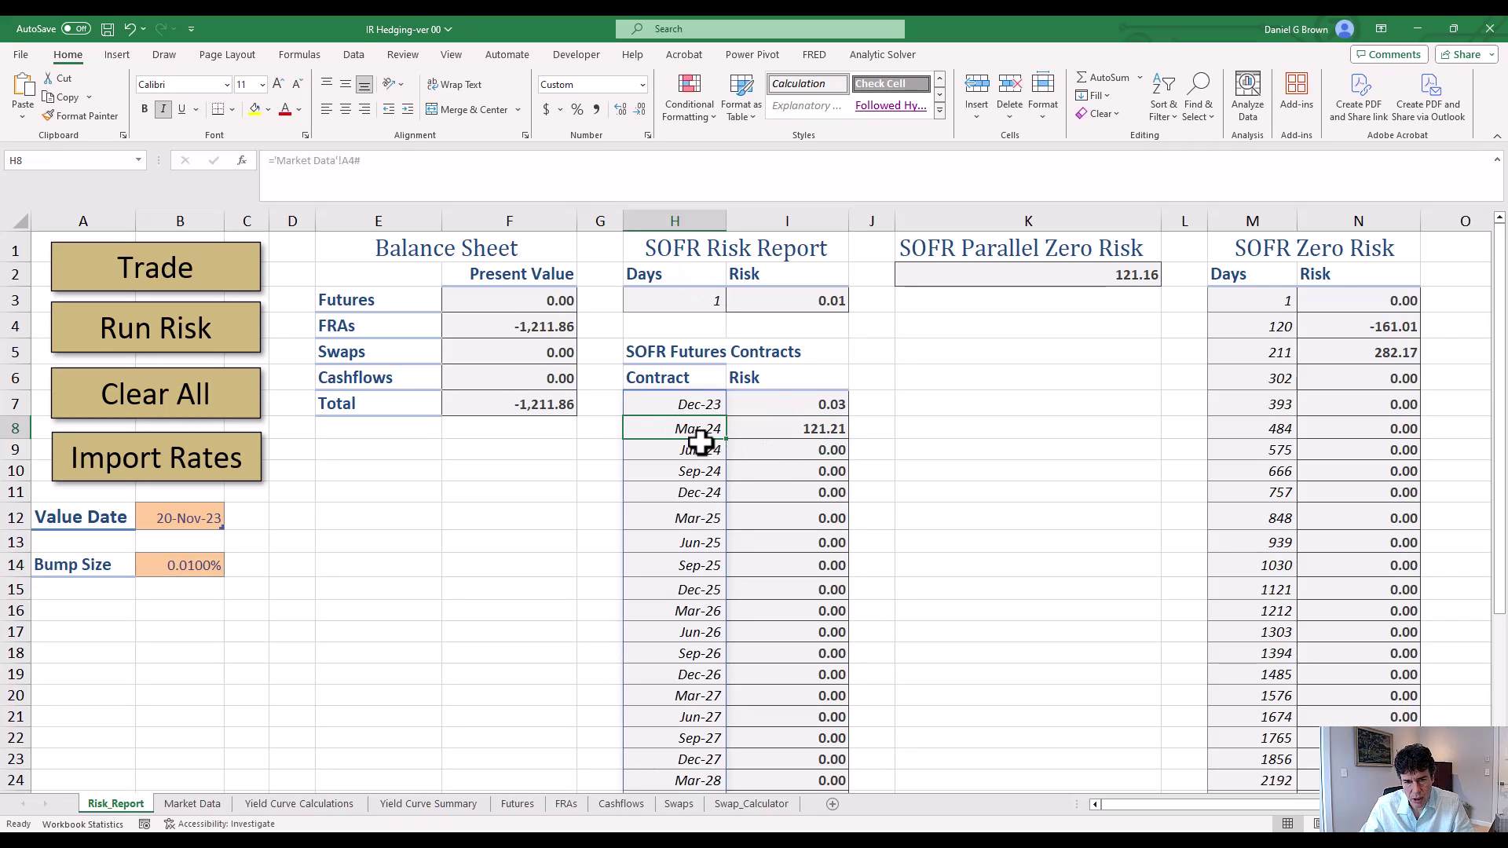
pyautogui.click(801, 428)
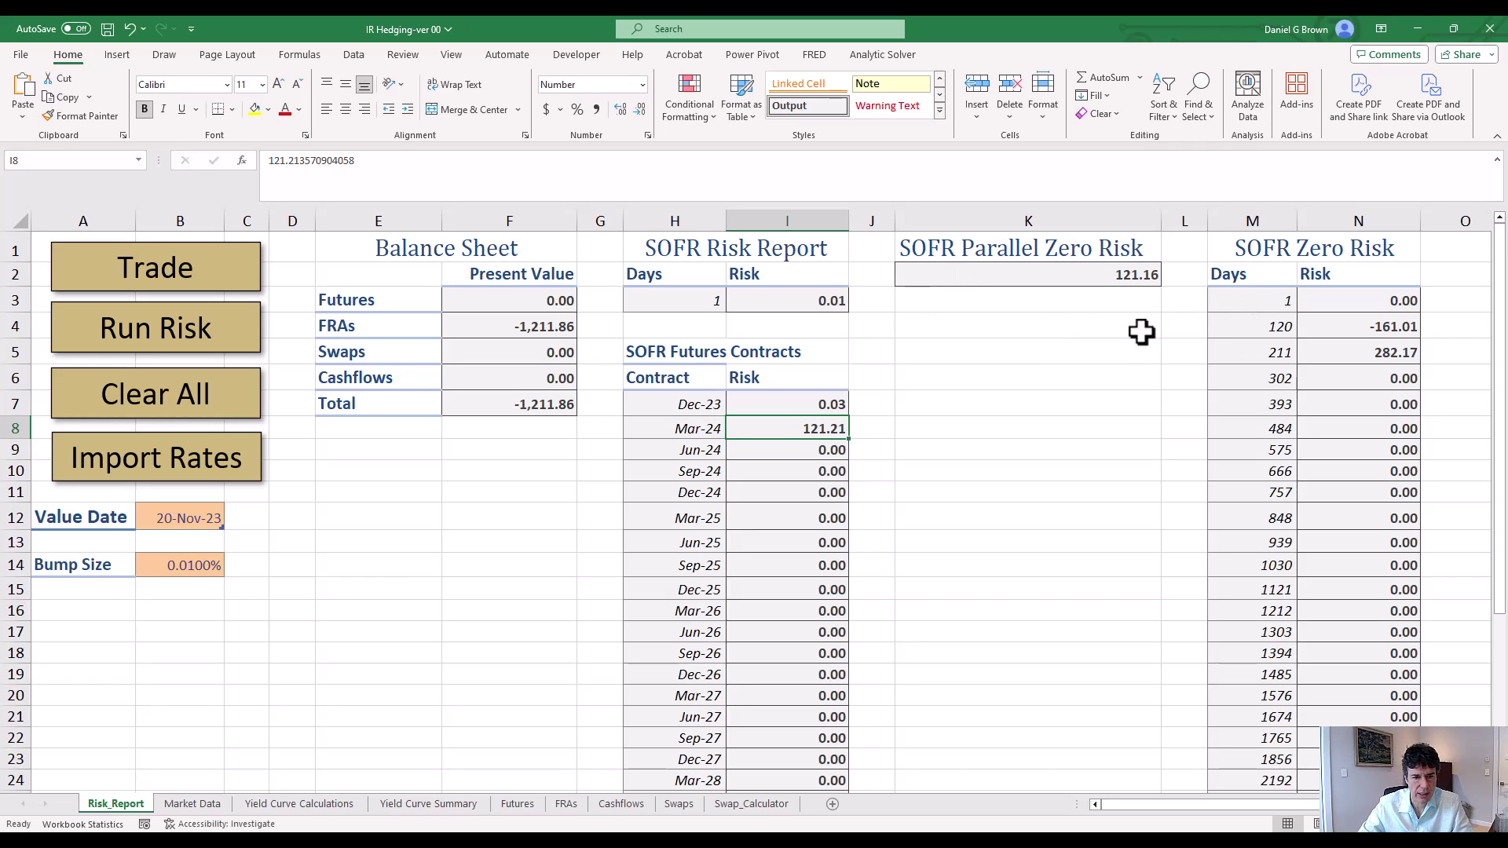
# - Inspect the first base rate, bump and used rate cells on the Yield Curve Summary sheet
pyautogui.hotkey('ctrl', 'pagedown')
pyautogui.hotkey('ctrl', 'pagedown')
pyautogui.hotkey('ctrl', 'pagedown')
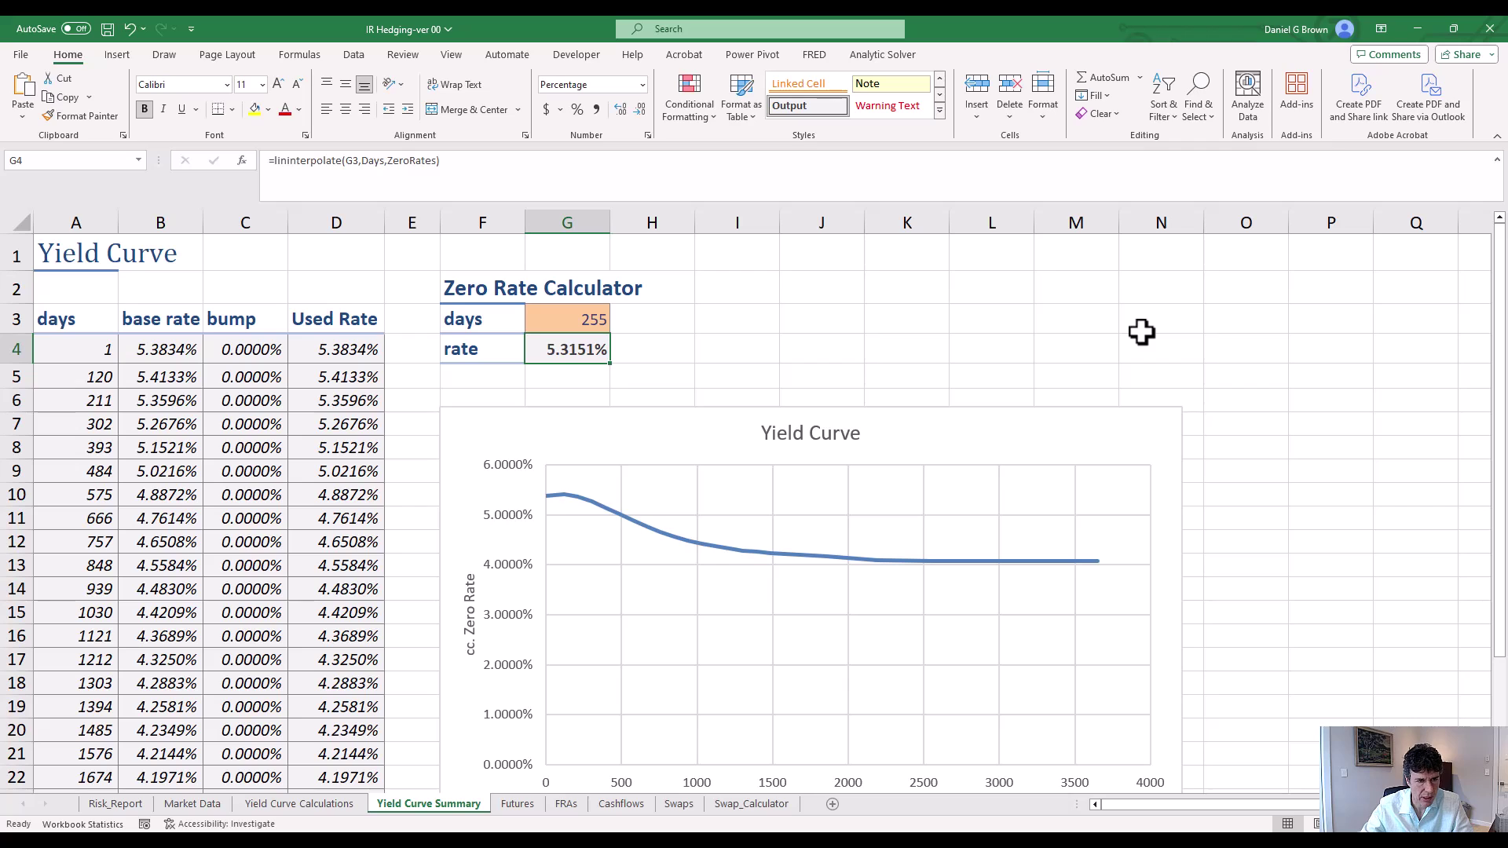
pyautogui.click(153, 349)
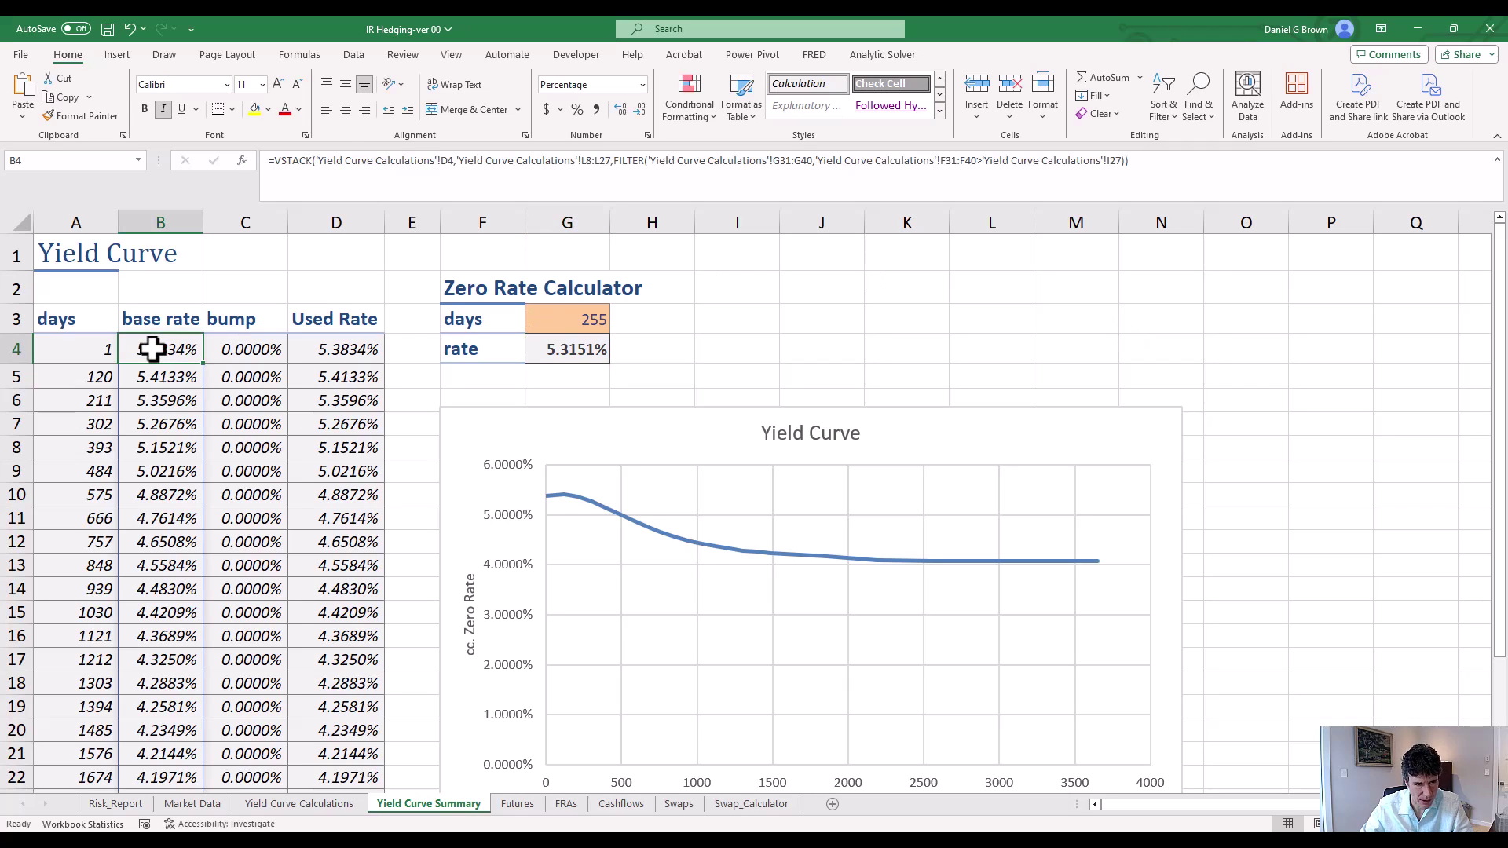
pyautogui.press('Right')
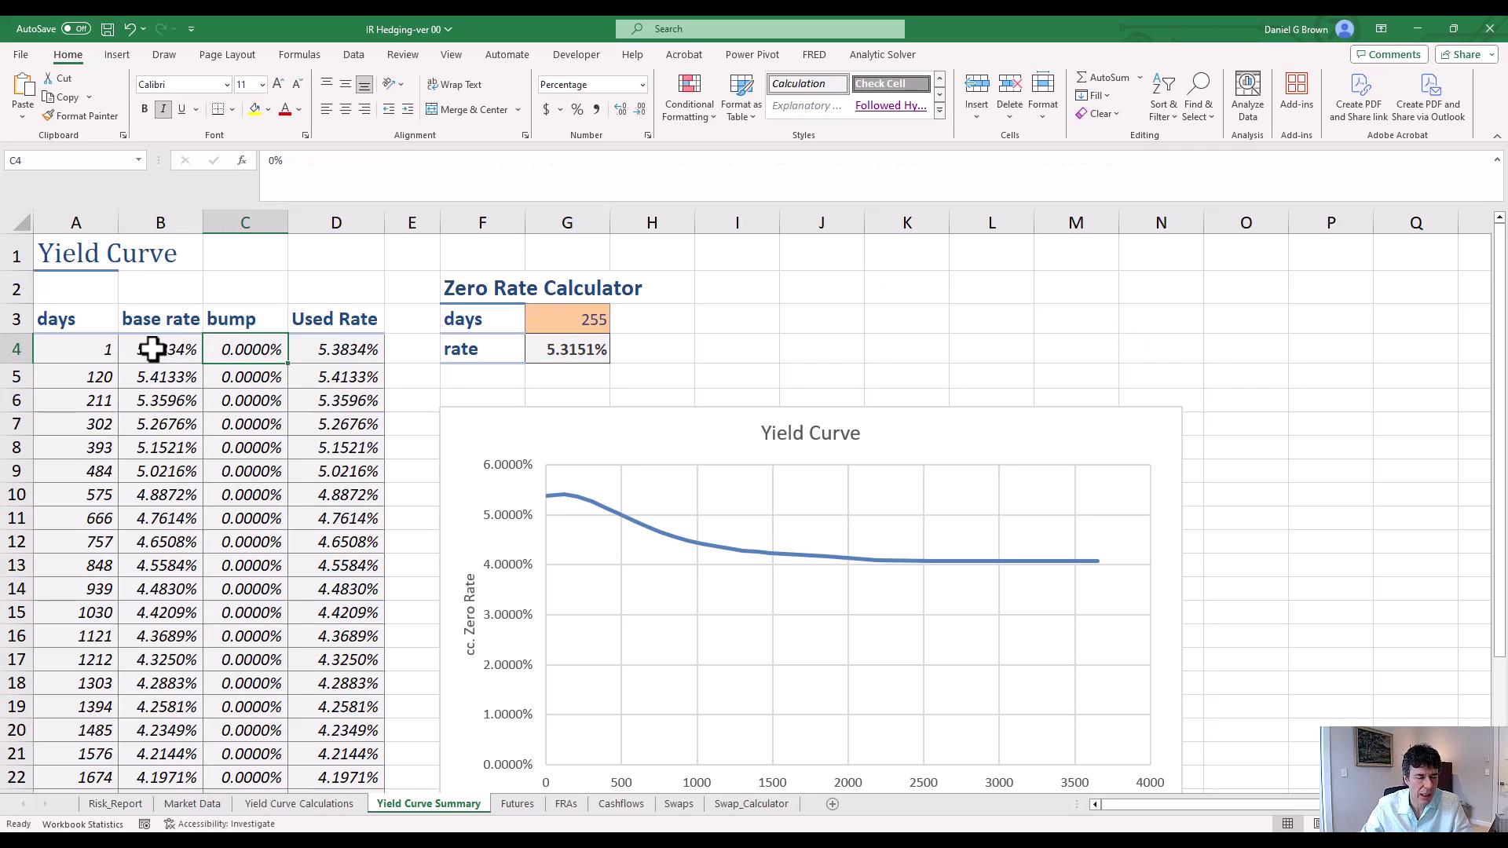
pyautogui.press('Right')
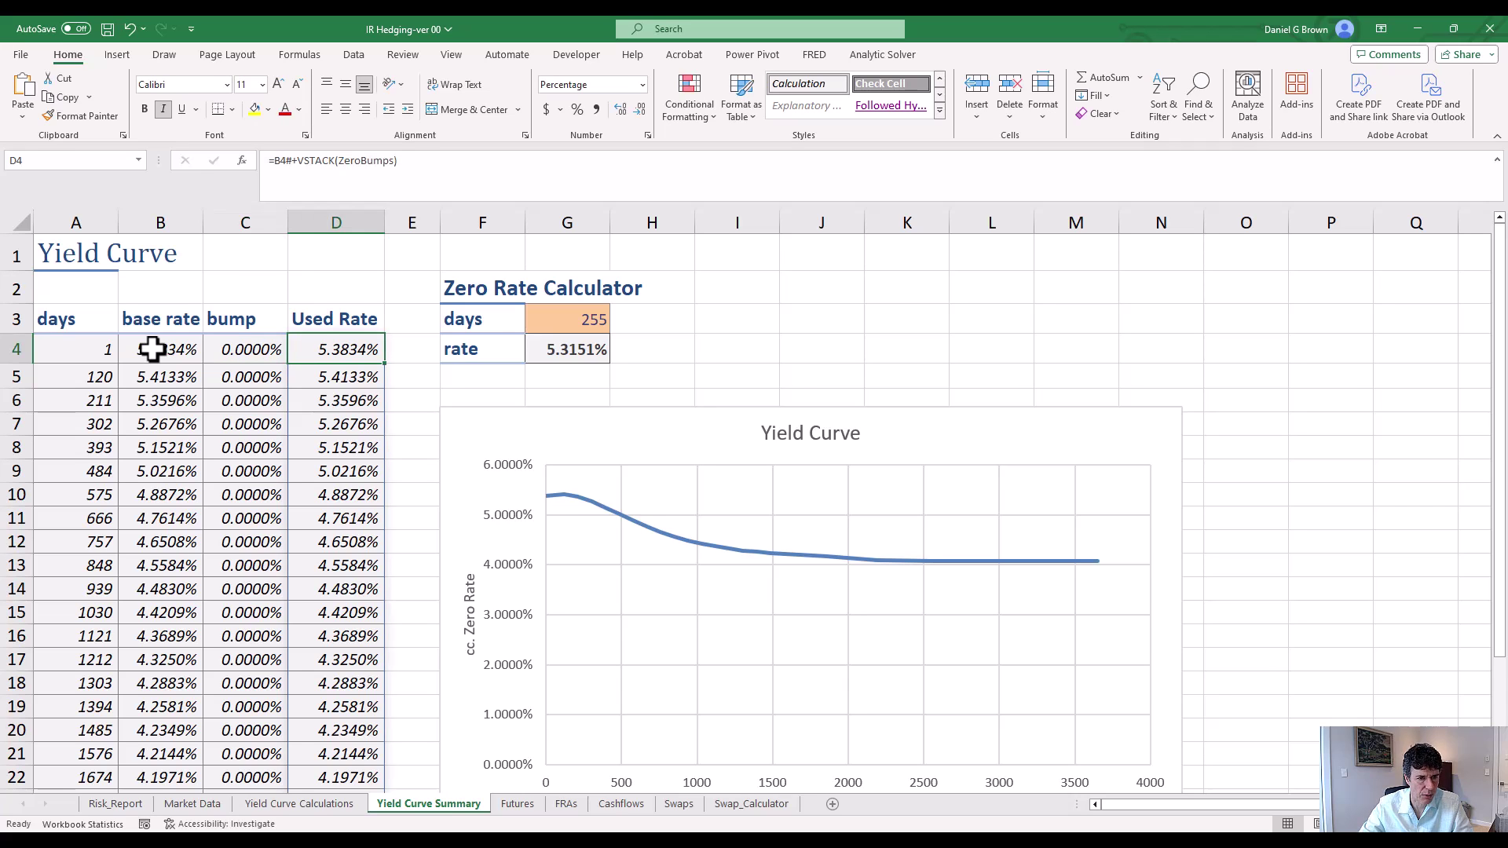
# - Return to the Risk_Report sheet and examine the SOFR Zero Risk at 120 and 211 days, including their combined sum
pyautogui.hotkey('ctrl', 'pageup')
pyautogui.hotkey('ctrl', 'pageup')
pyautogui.hotkey('ctrl', 'pageup')
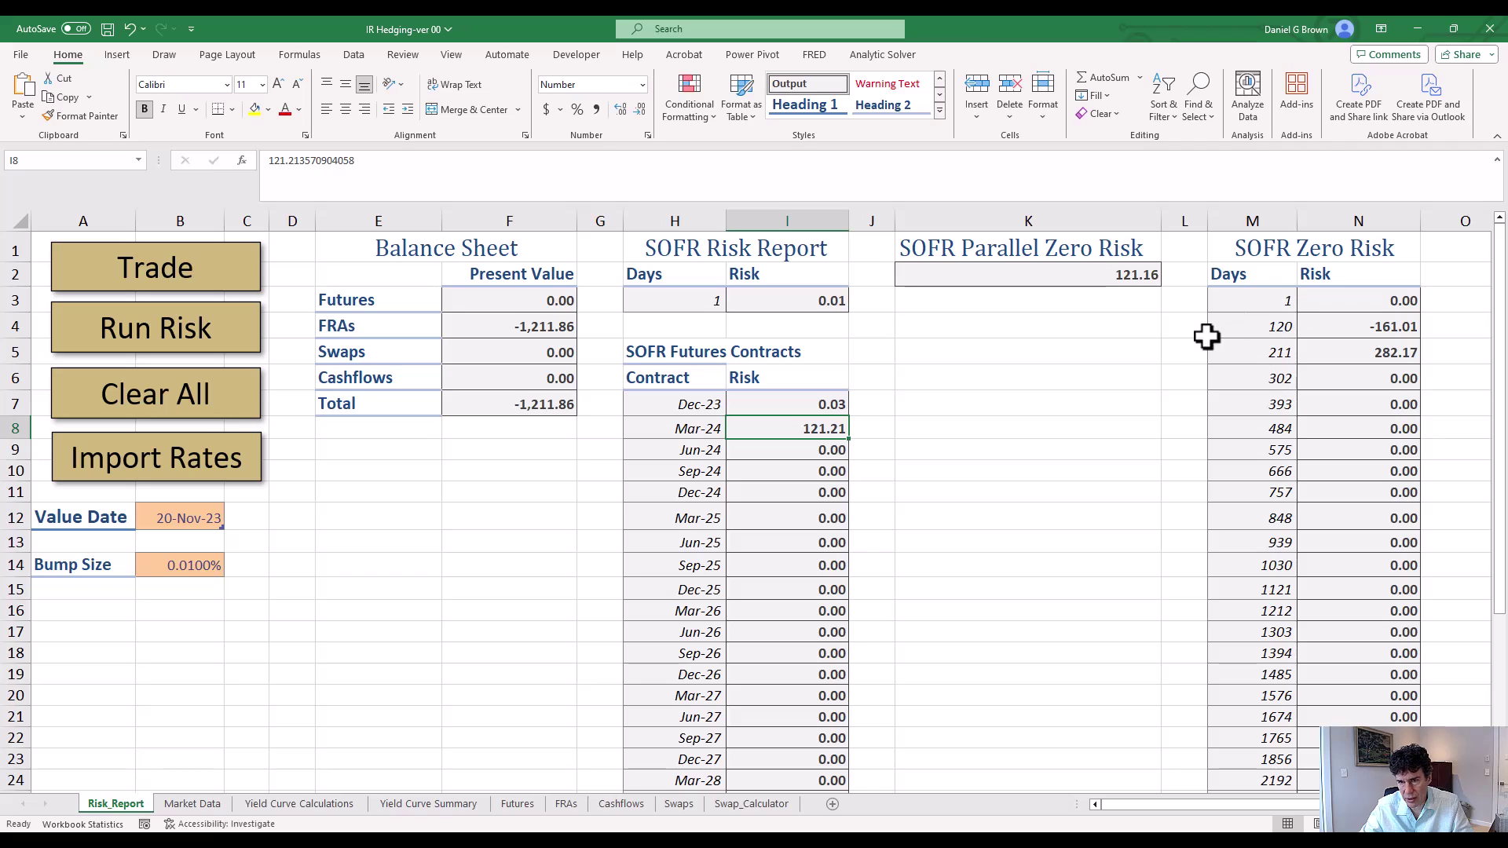
pyautogui.click(1269, 330)
pyautogui.click(1367, 330)
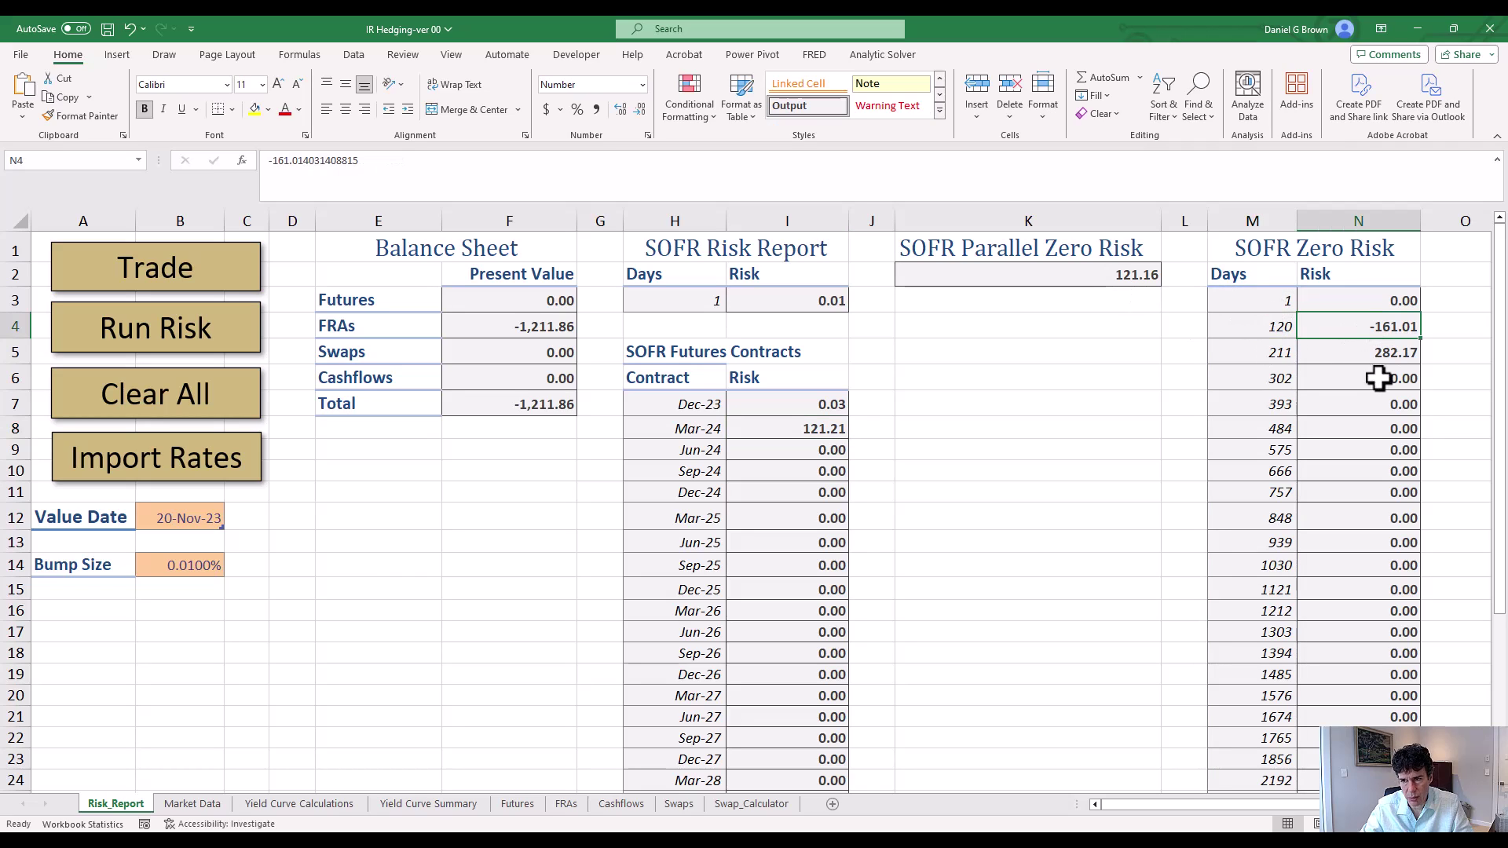
pyautogui.click(1260, 355)
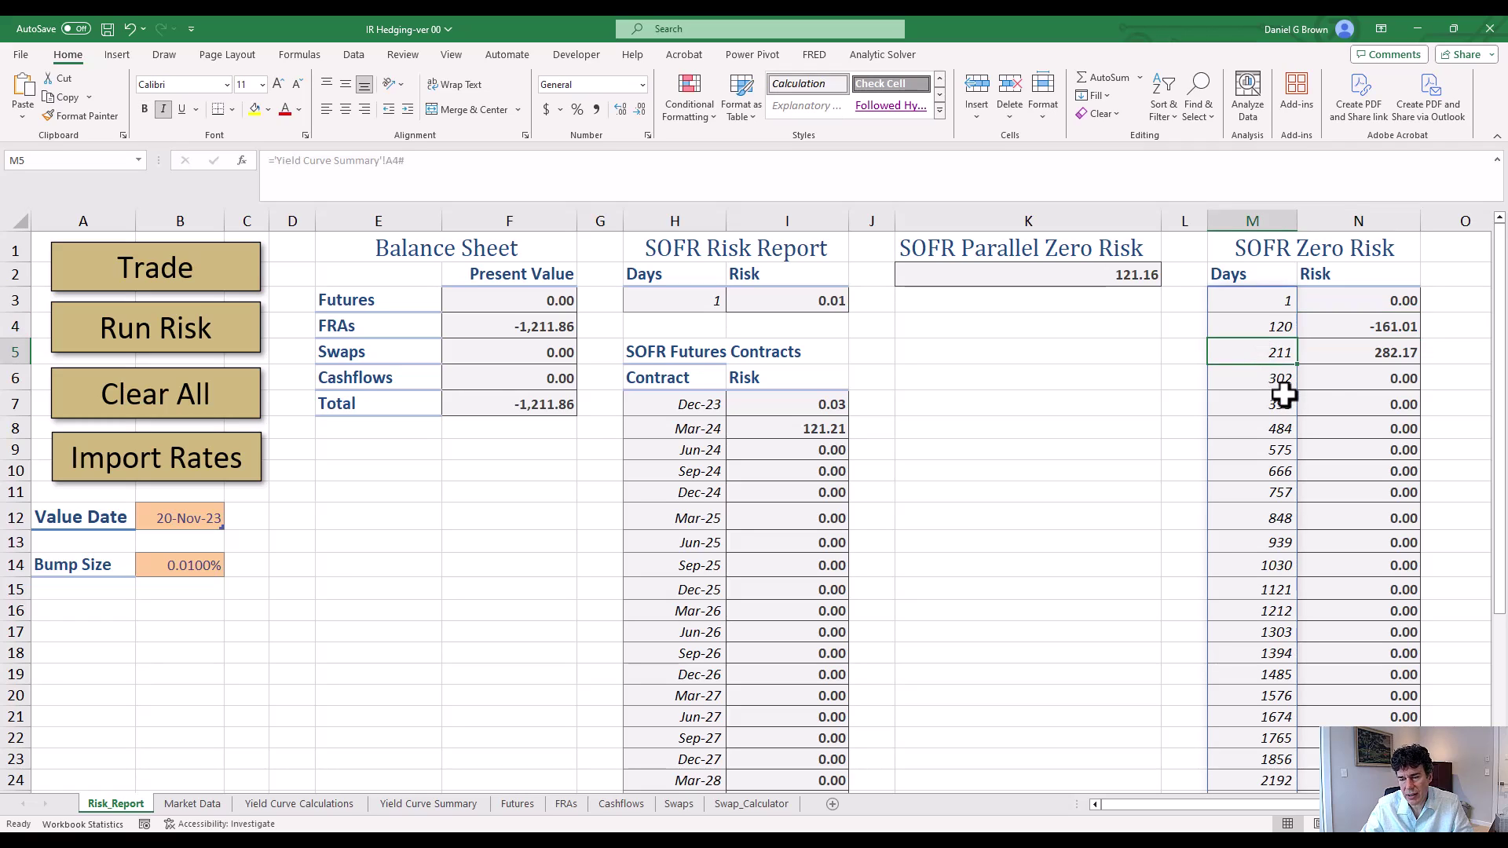
pyautogui.click(1371, 357)
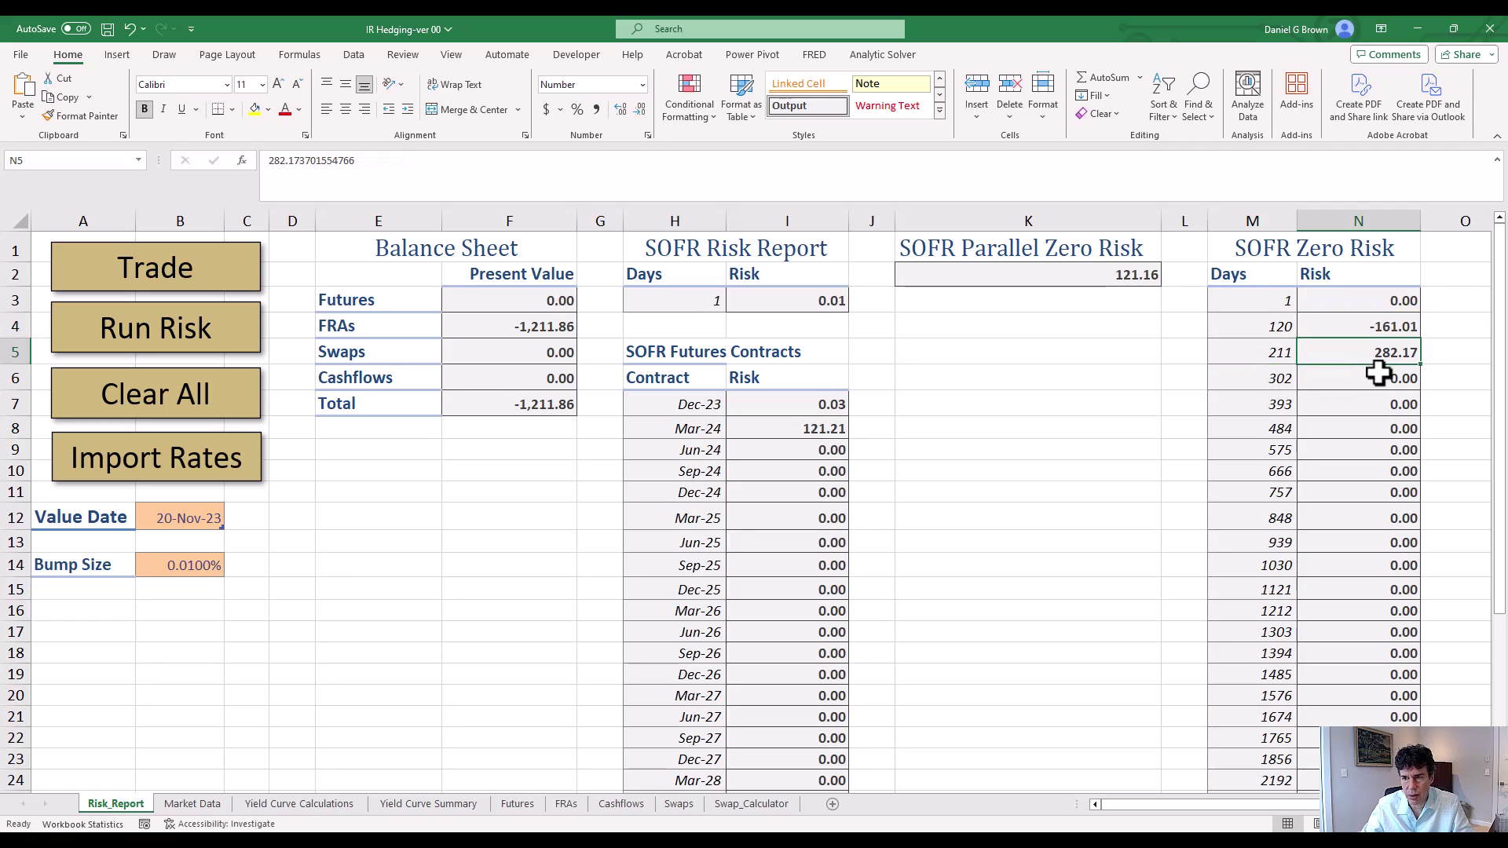
pyautogui.moveTo(1381, 328); pyautogui.dragTo(1380, 355)
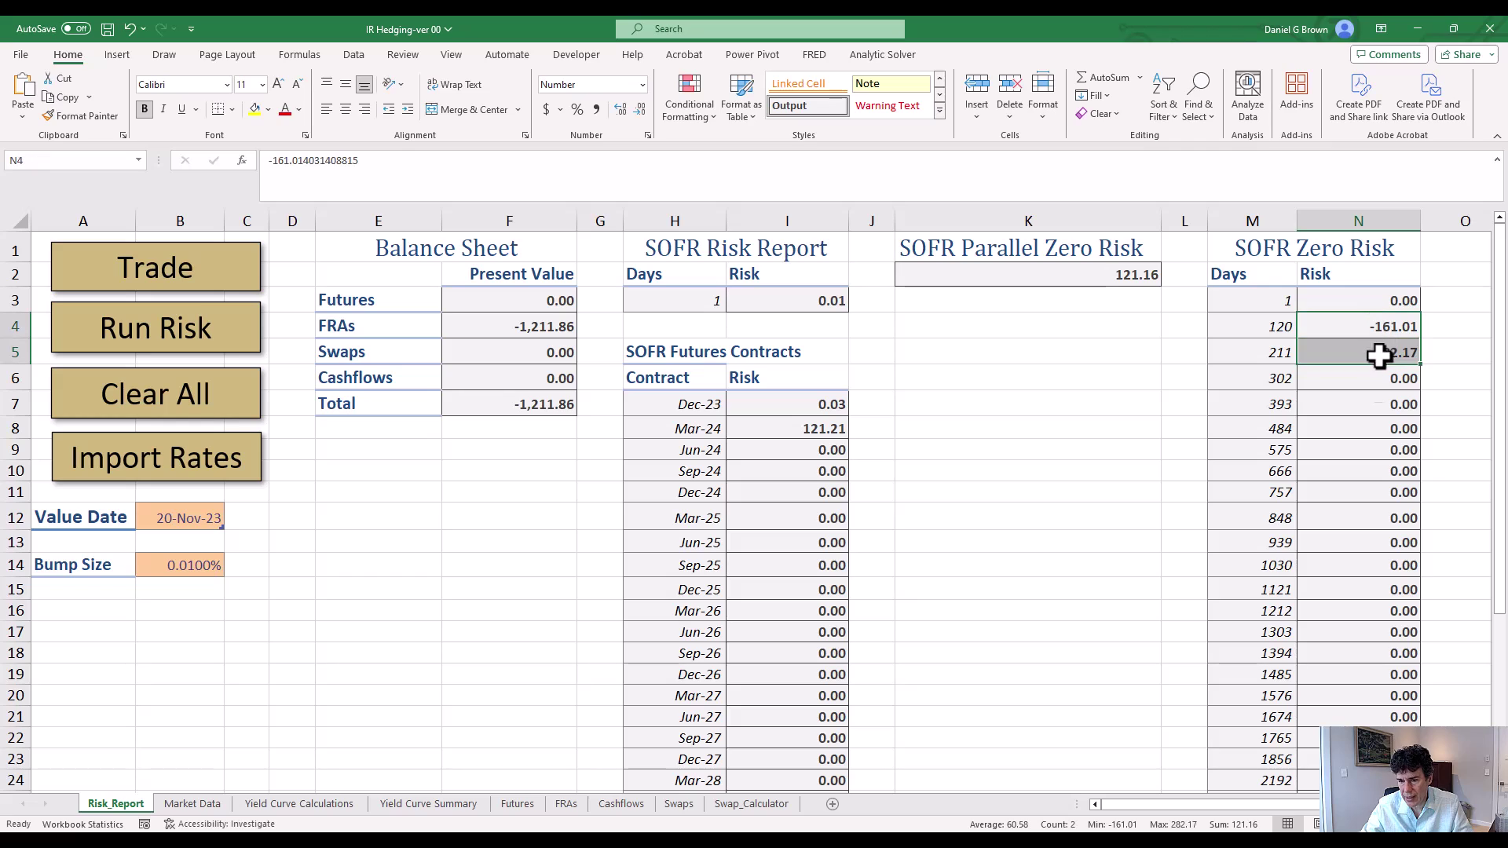
# - Check the SOFR Parallel Zero Risk figure
pyautogui.click(1327, 428)
pyautogui.click(1040, 253)
pyautogui.click(1042, 269)
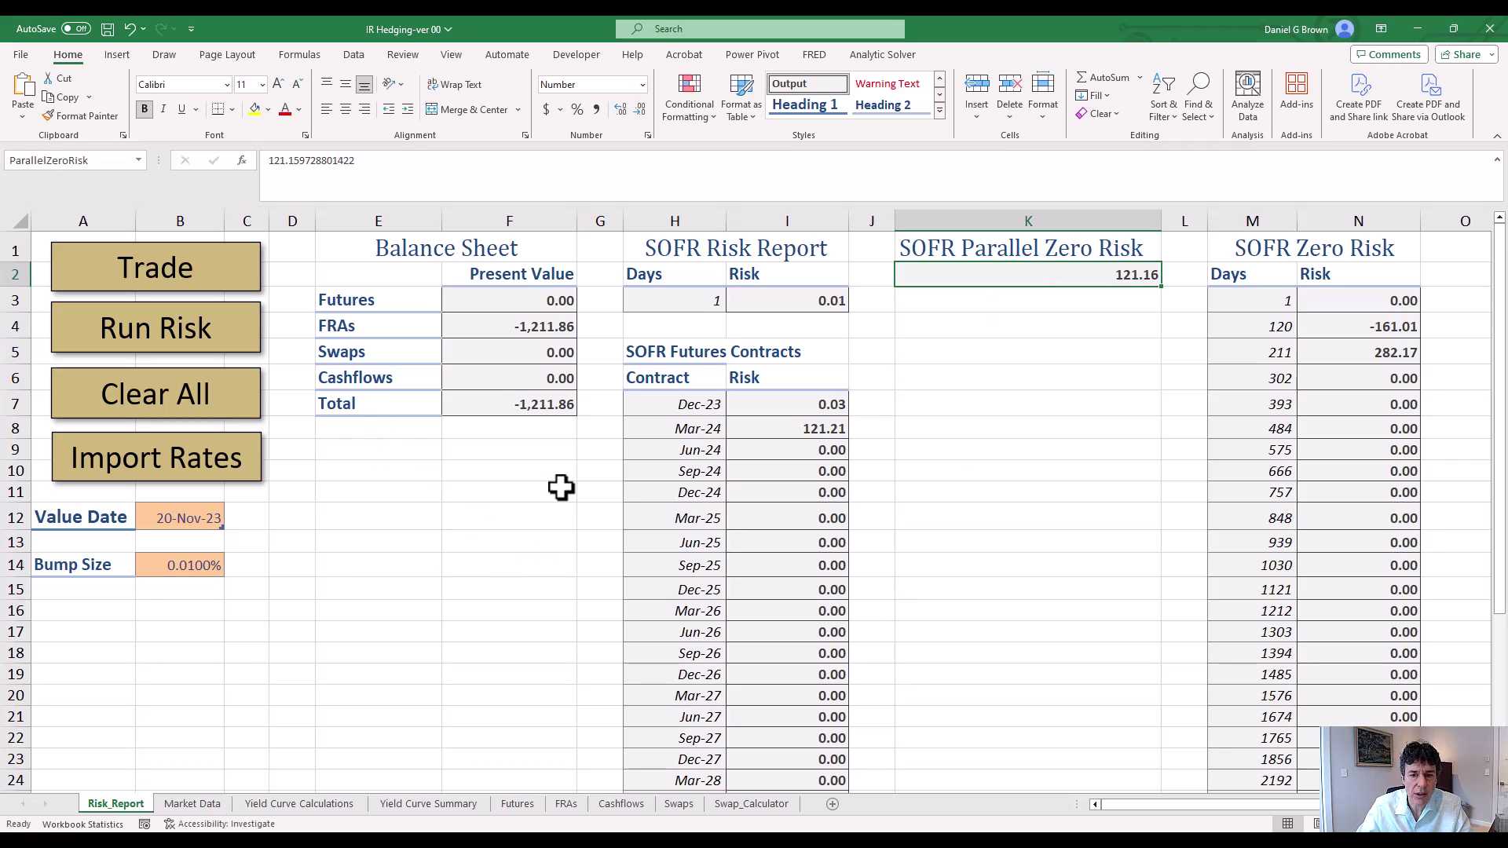
# - Open the entry form for a new interest rate swap trade
pyautogui.click(160, 286)
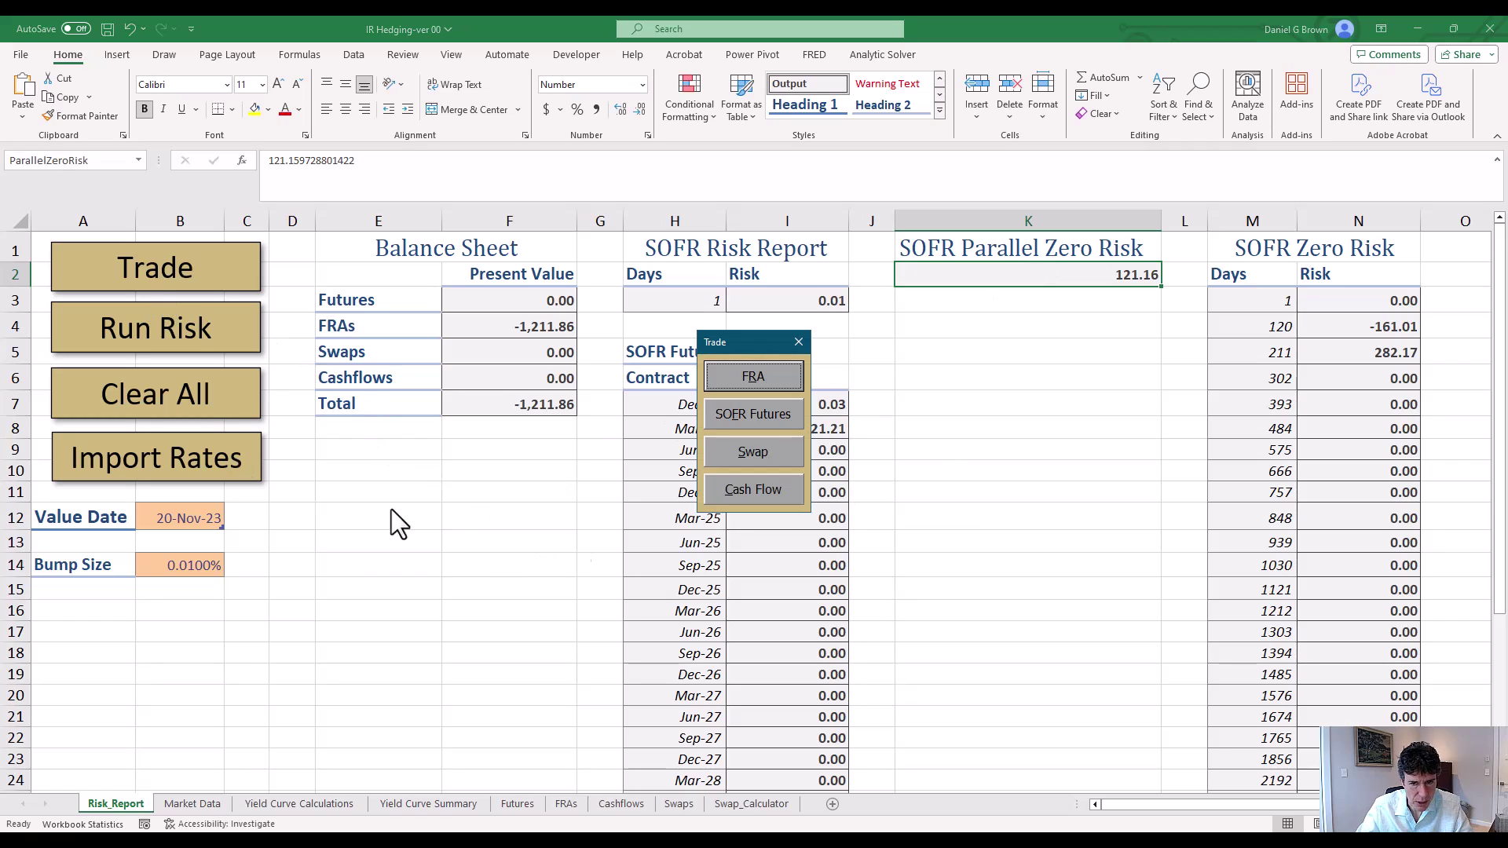
pyautogui.click(747, 455)
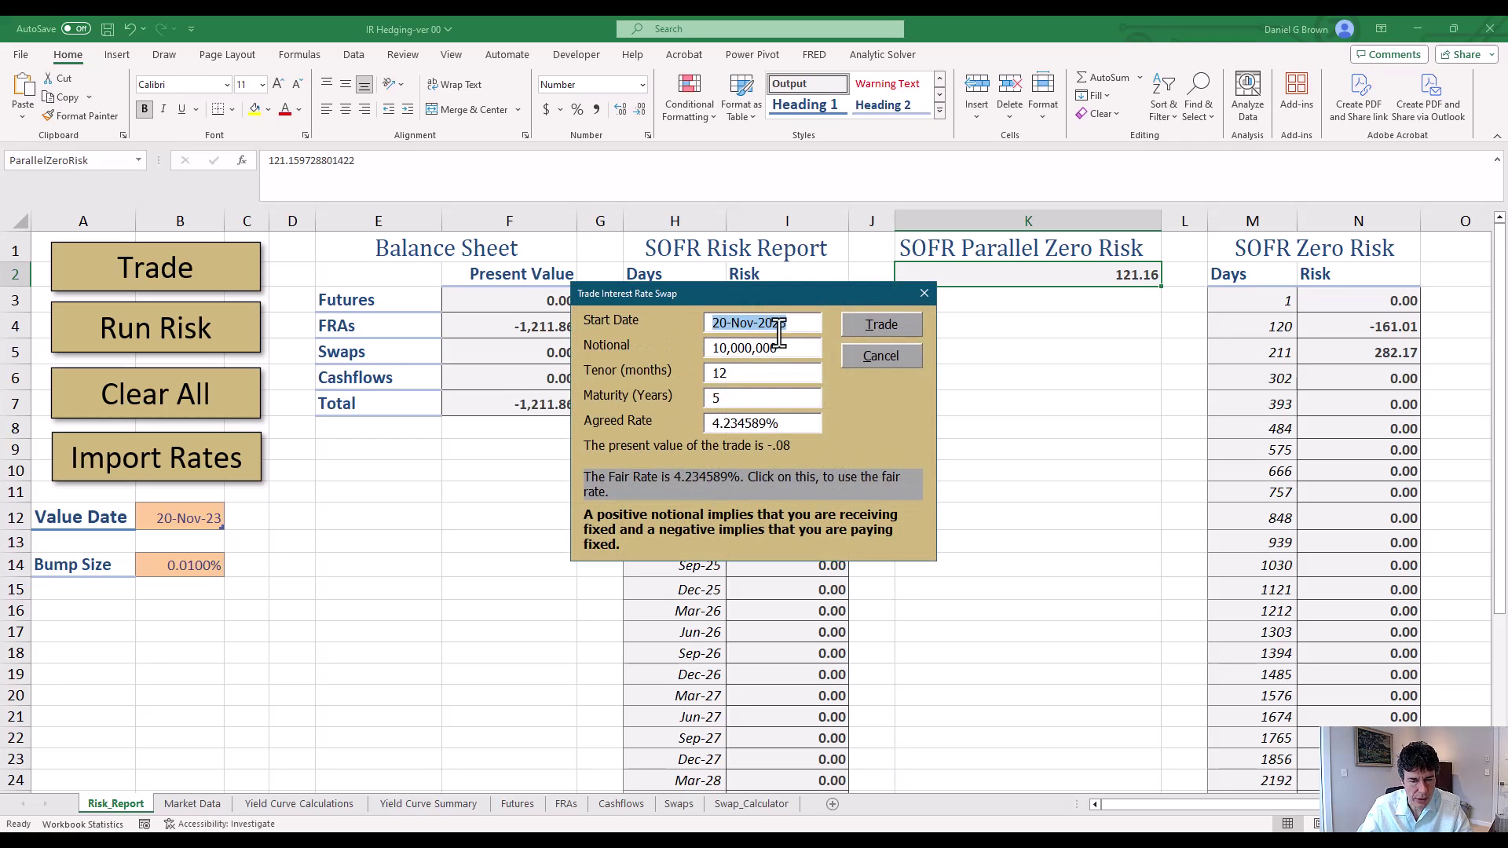
pyautogui.click(786, 350)
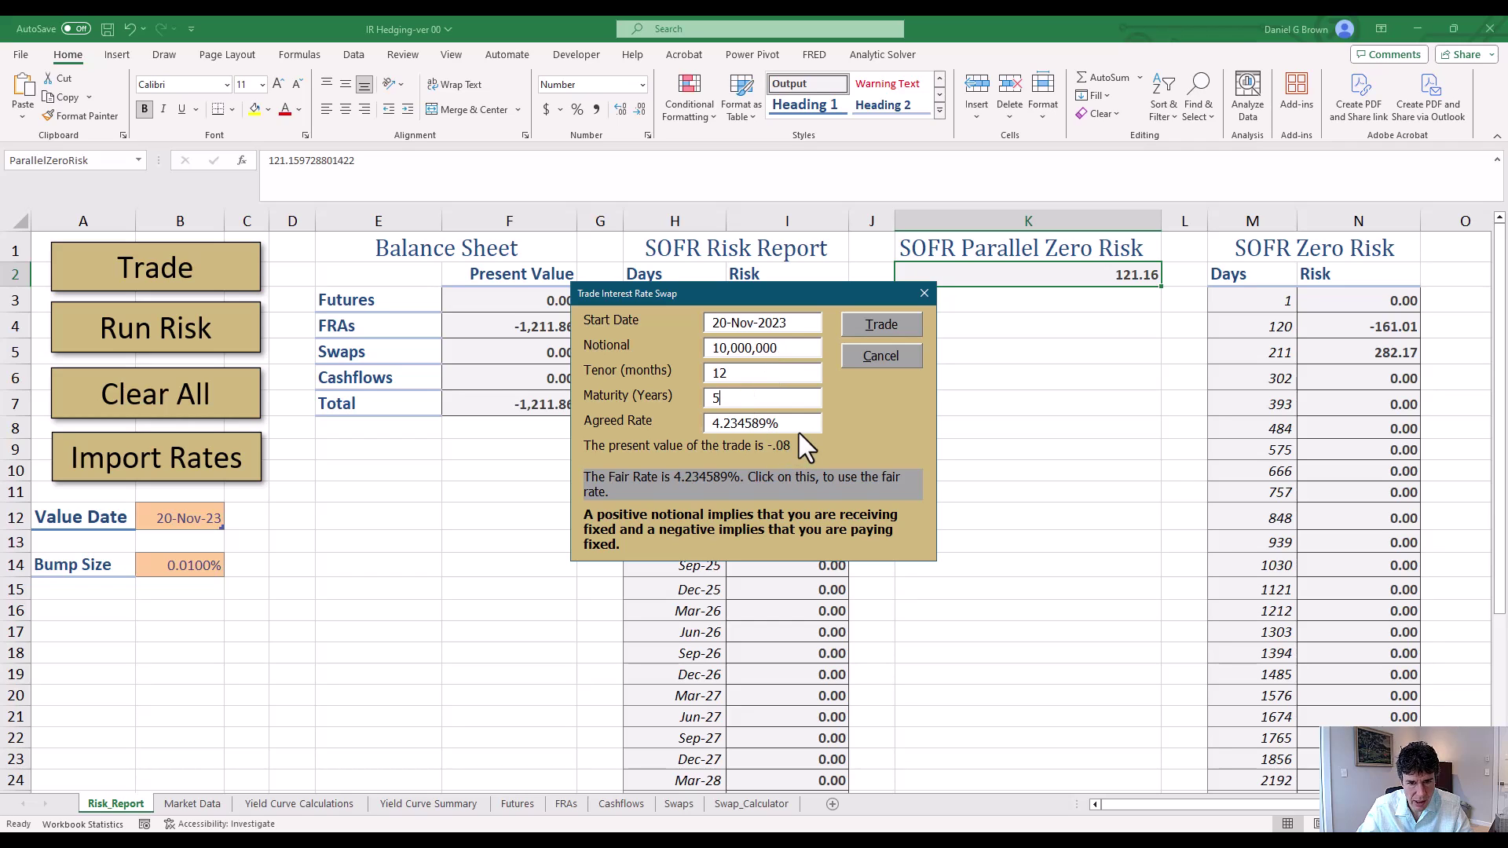
# - Try an agreed rate of 4.27% on the swap and reset it to the fair rate
pyautogui.moveTo(788, 421); pyautogui.dragTo(674, 421)
pyautogui.write('4.27')
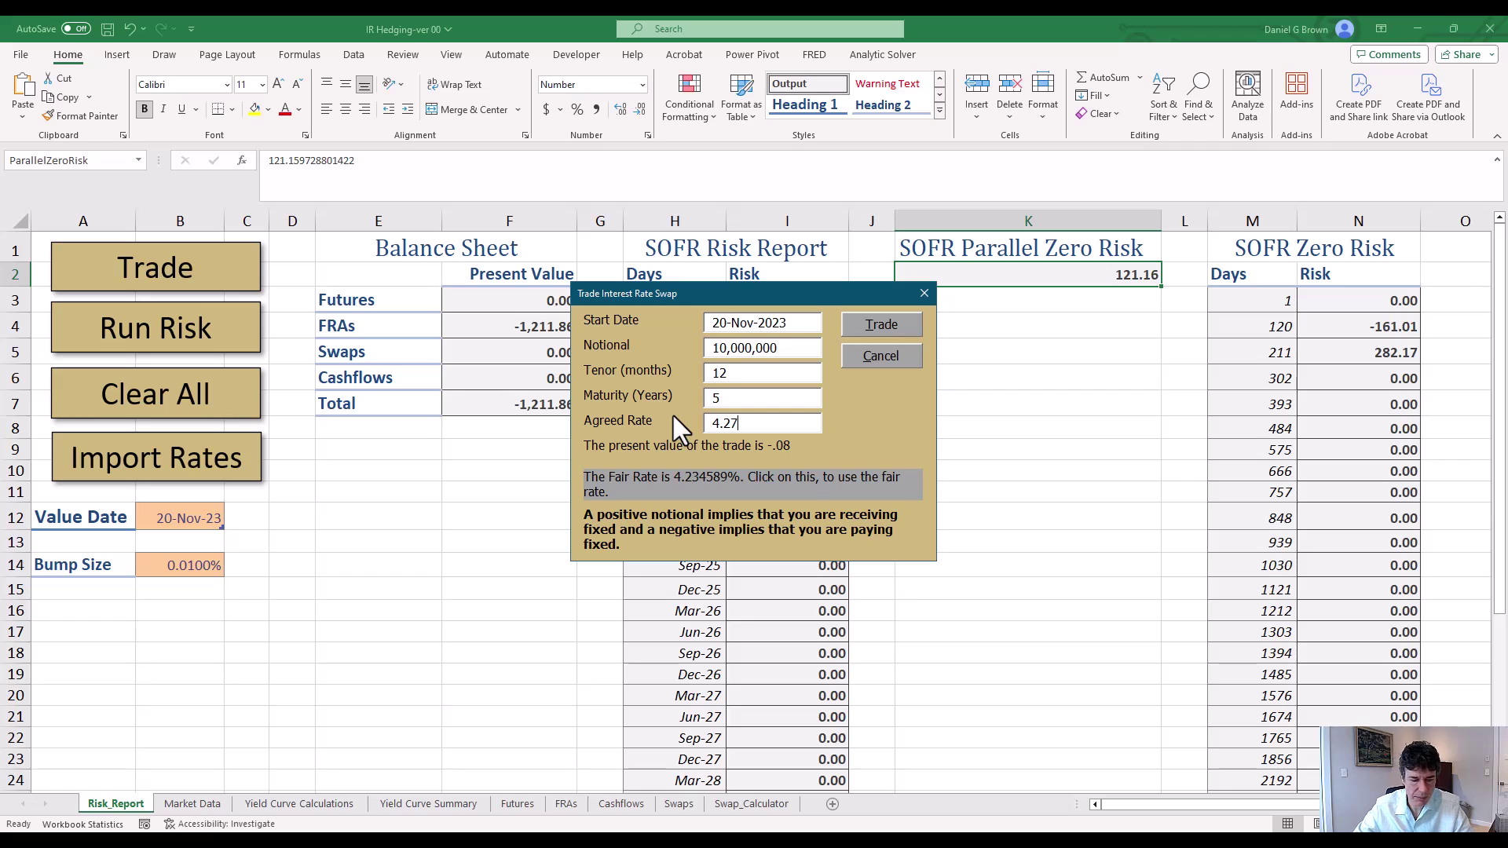
pyautogui.press('Tab')
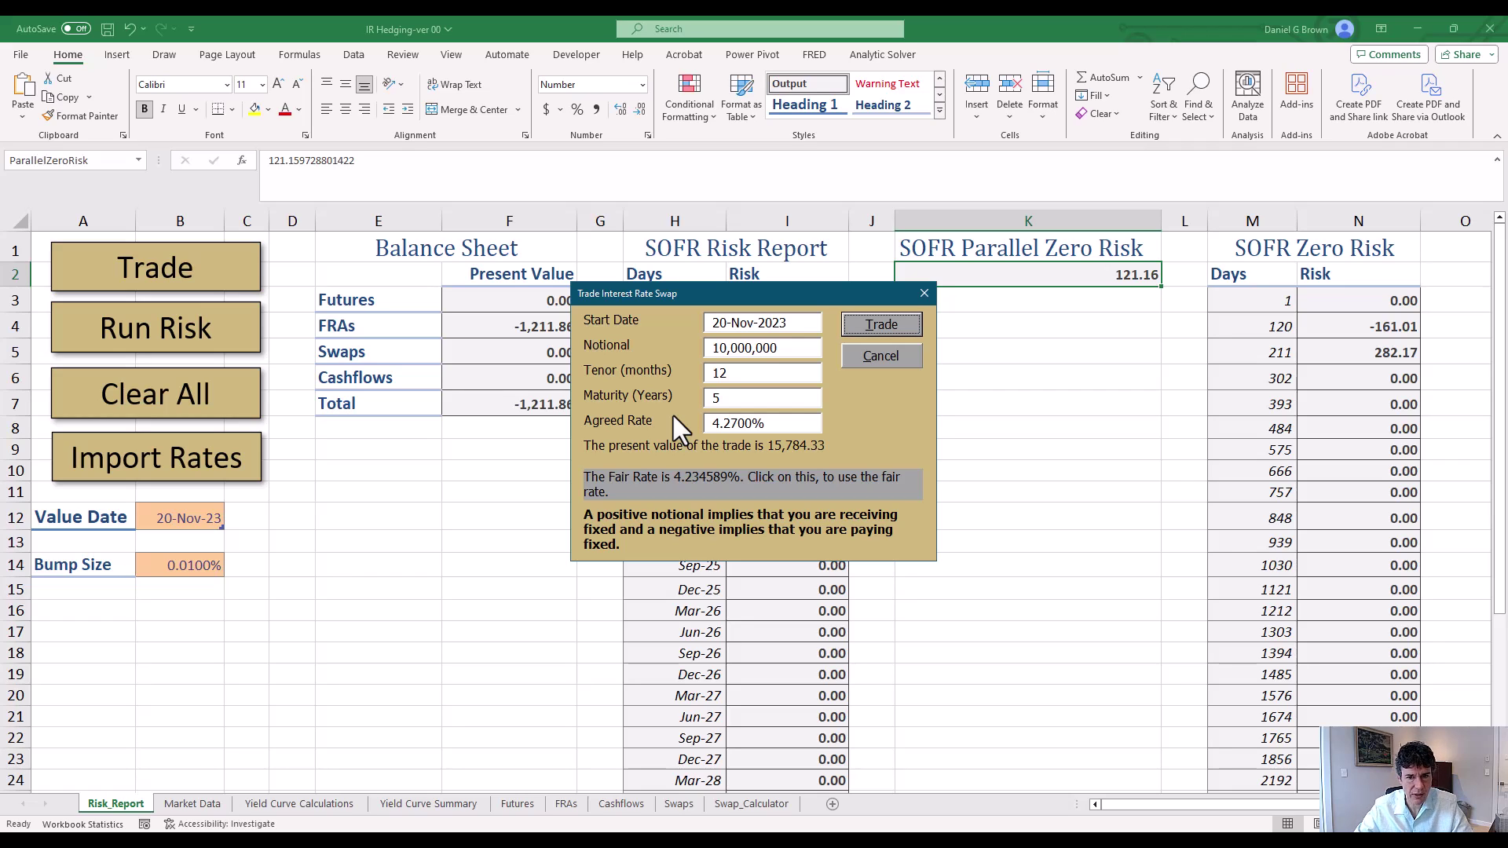
pyautogui.click(745, 487)
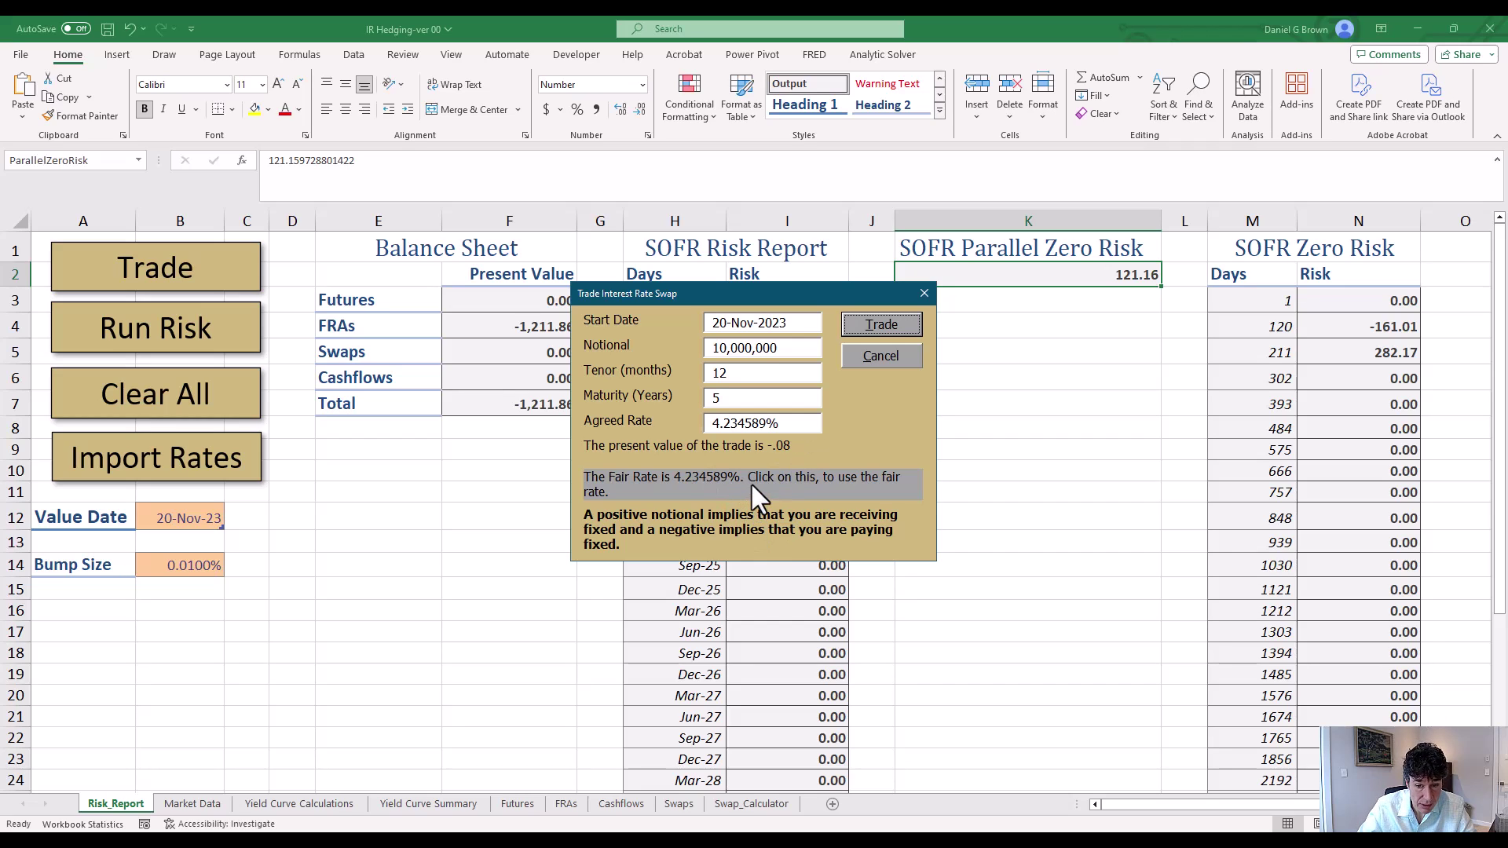
# - Set the swap's agreed rate to 4.27% and book the trade
pyautogui.doubleClick(779, 423)
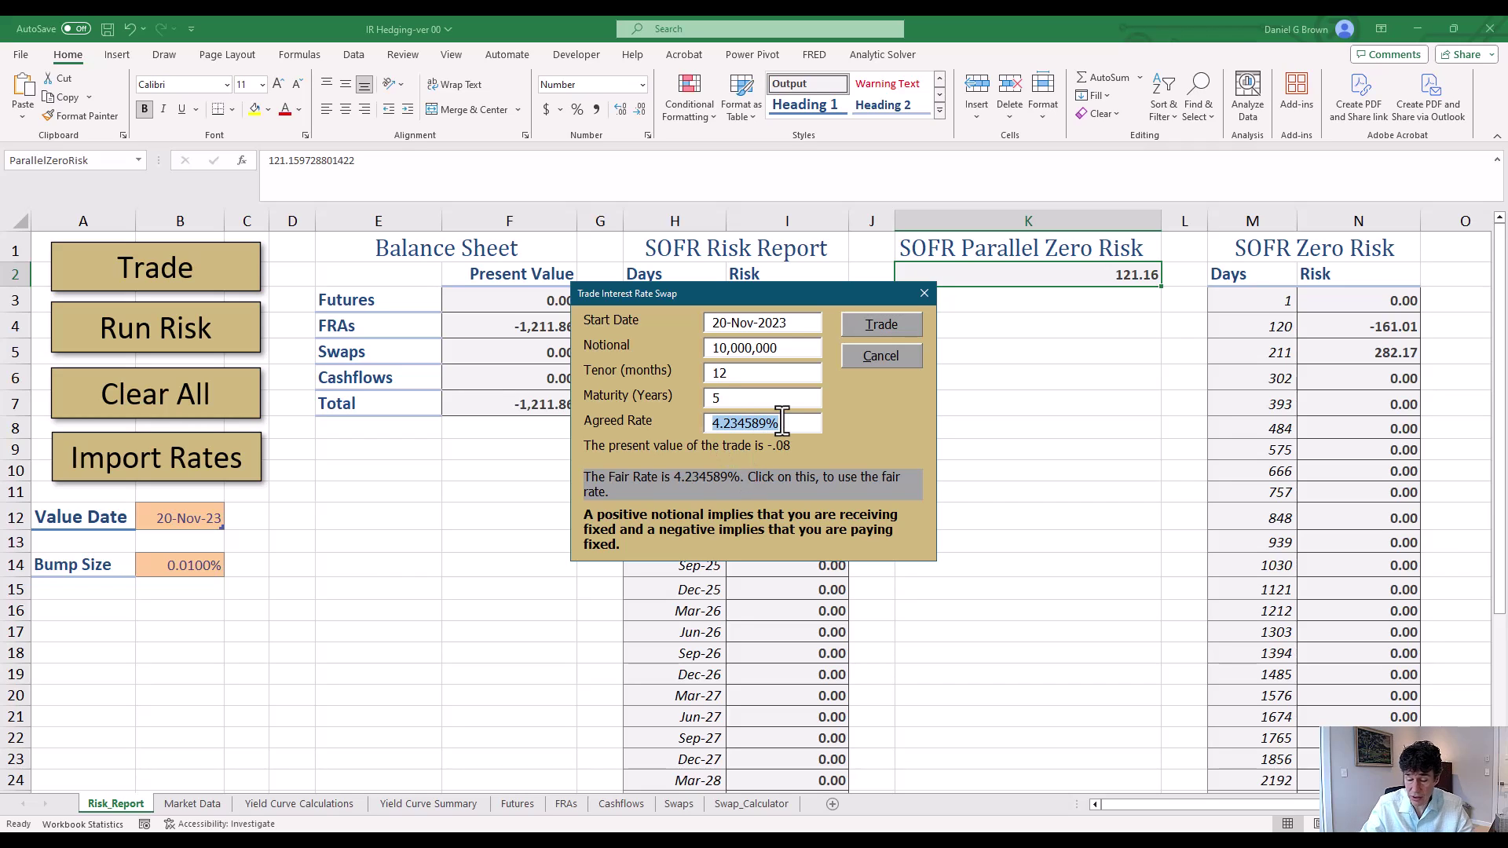
pyautogui.write('4.27')
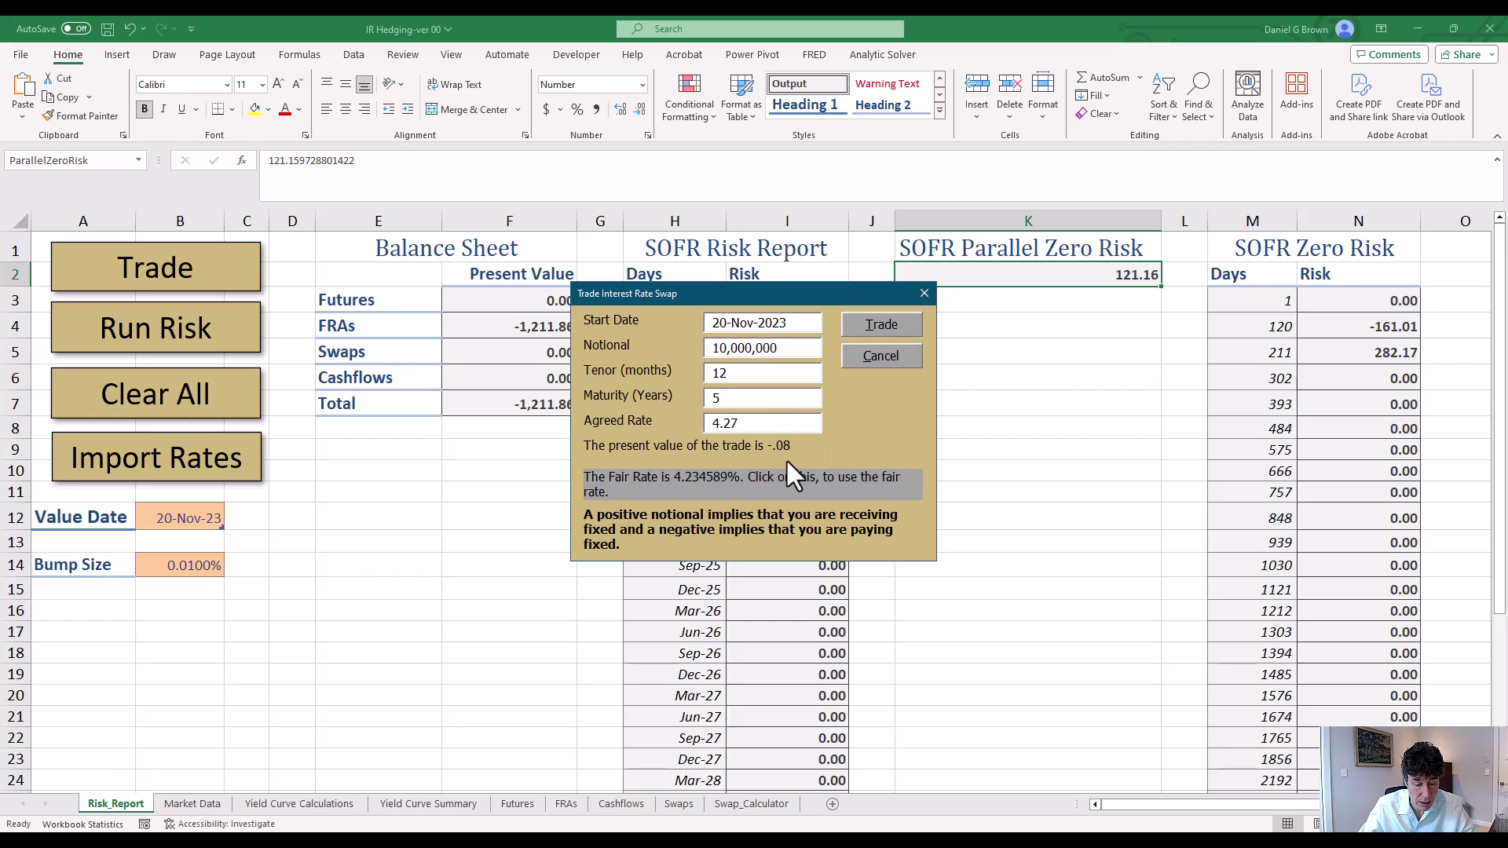
pyautogui.press('Tab')
pyautogui.click(883, 324)
# - Examine the futures, FRA, swap, cashflow and total present values in the Balance Sheet
pyautogui.click(504, 350)
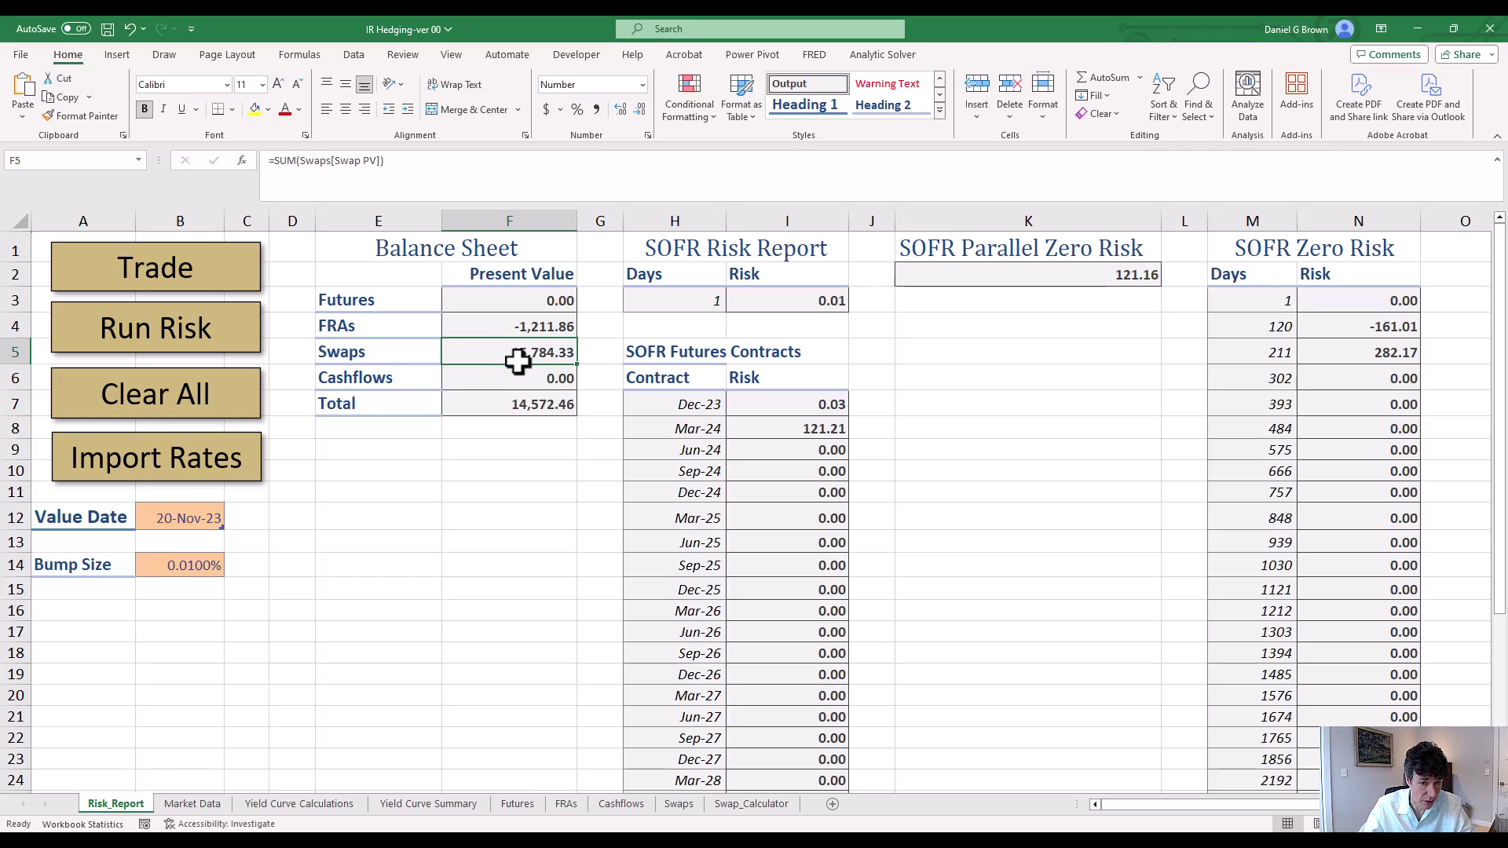
pyautogui.press('Up')
pyautogui.press('Up')
pyautogui.press('Up')
pyautogui.press('Down')
pyautogui.press('Down')
pyautogui.press('Down')
pyautogui.press('Down')
pyautogui.press('Down')
pyautogui.press('Up')
pyautogui.press('Up')
pyautogui.press('Up')
pyautogui.press('Up')
pyautogui.press('Down')
pyautogui.press('Down')
pyautogui.press('Down')
pyautogui.press('Down')
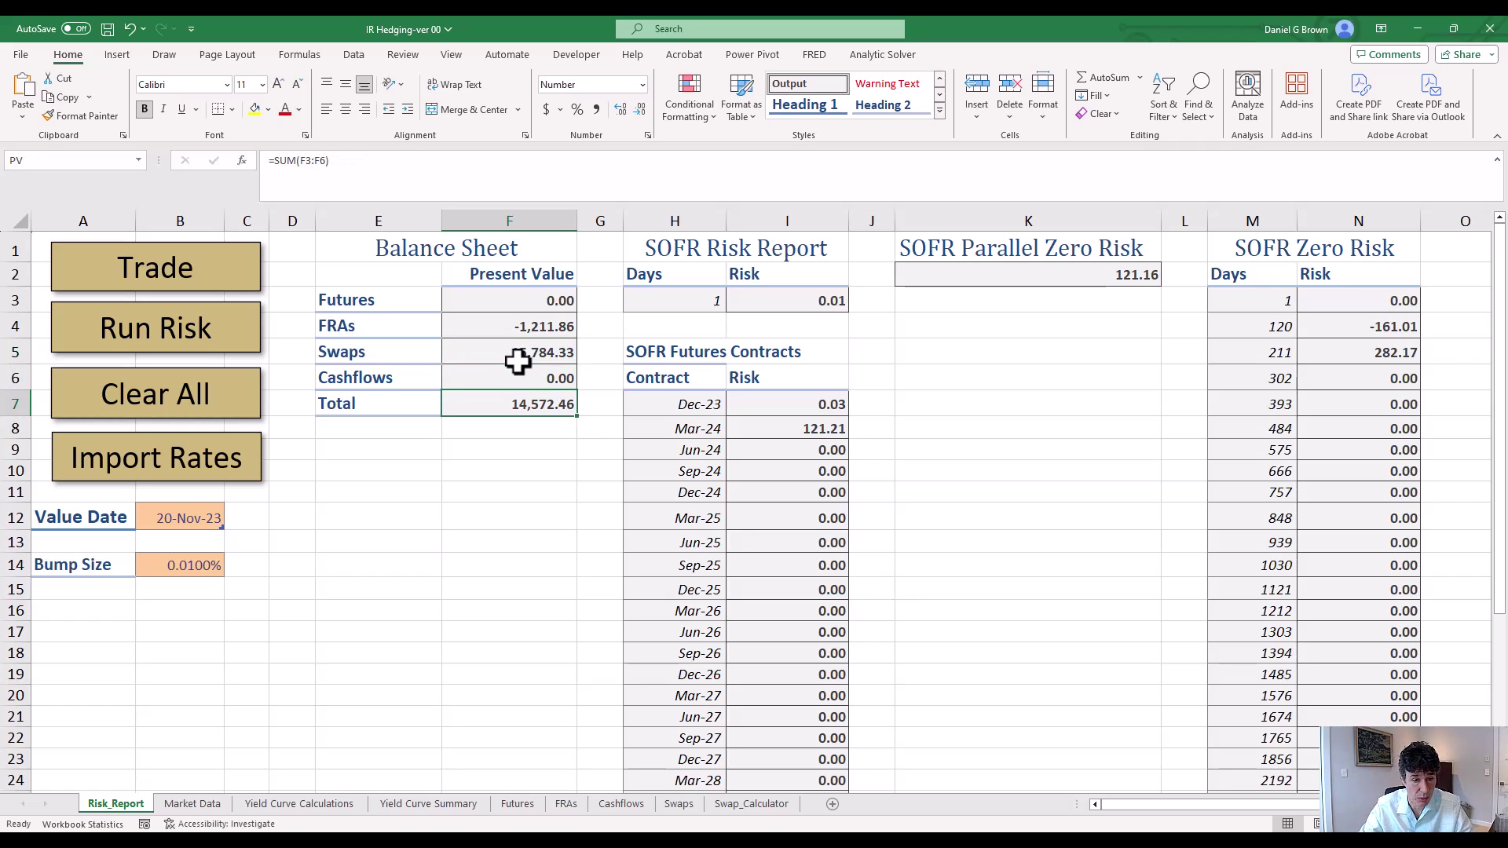
# - Clear all booked trades from the workbook
pyautogui.click(253, 410)
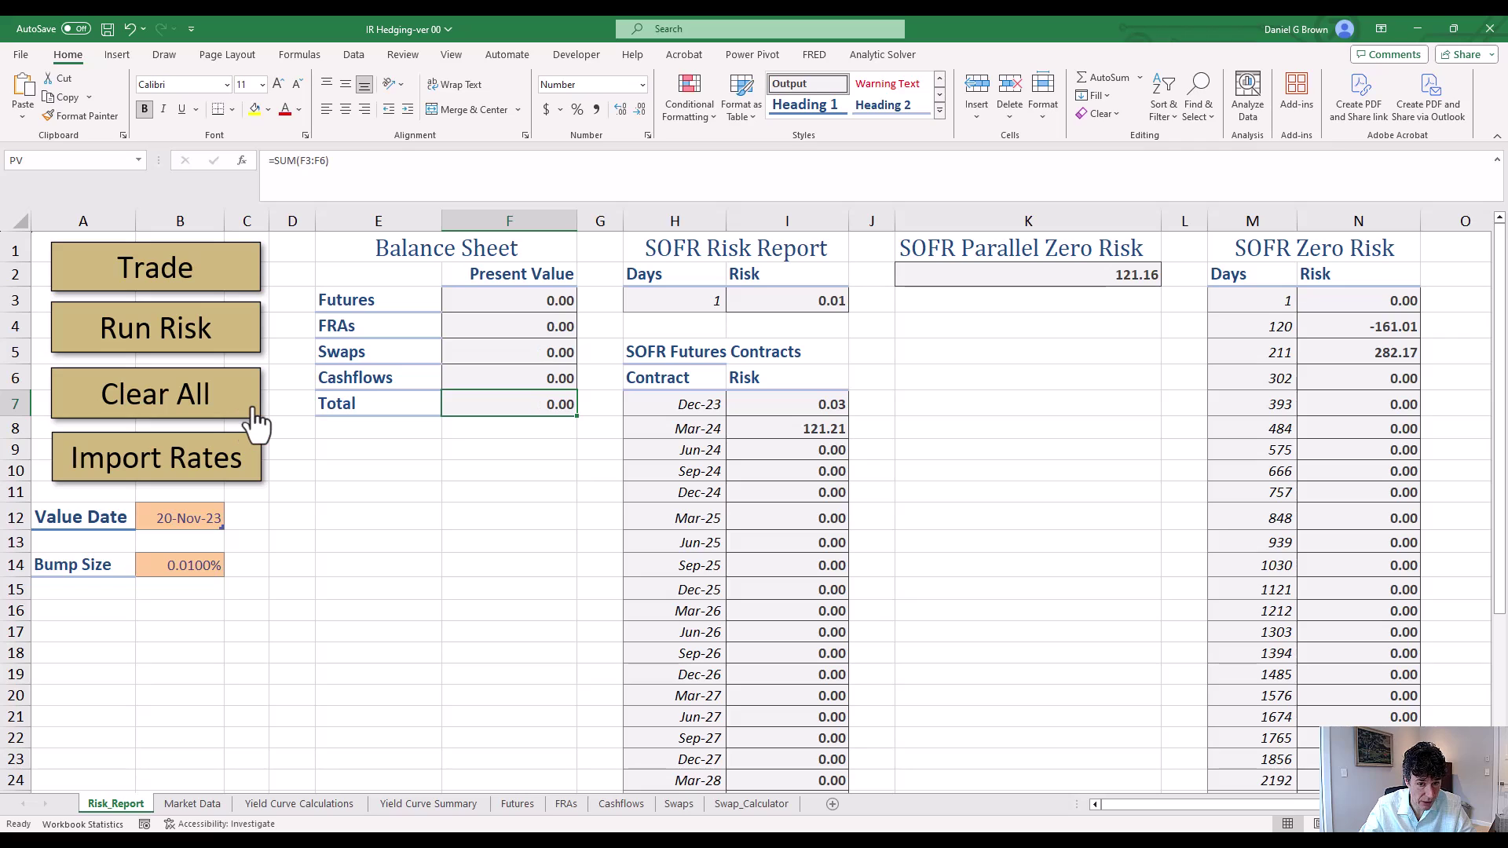
# - Look through the Downloads folder for yield curve files to import, leave without importing, and view the Market Data sheet
pyautogui.click(222, 487)
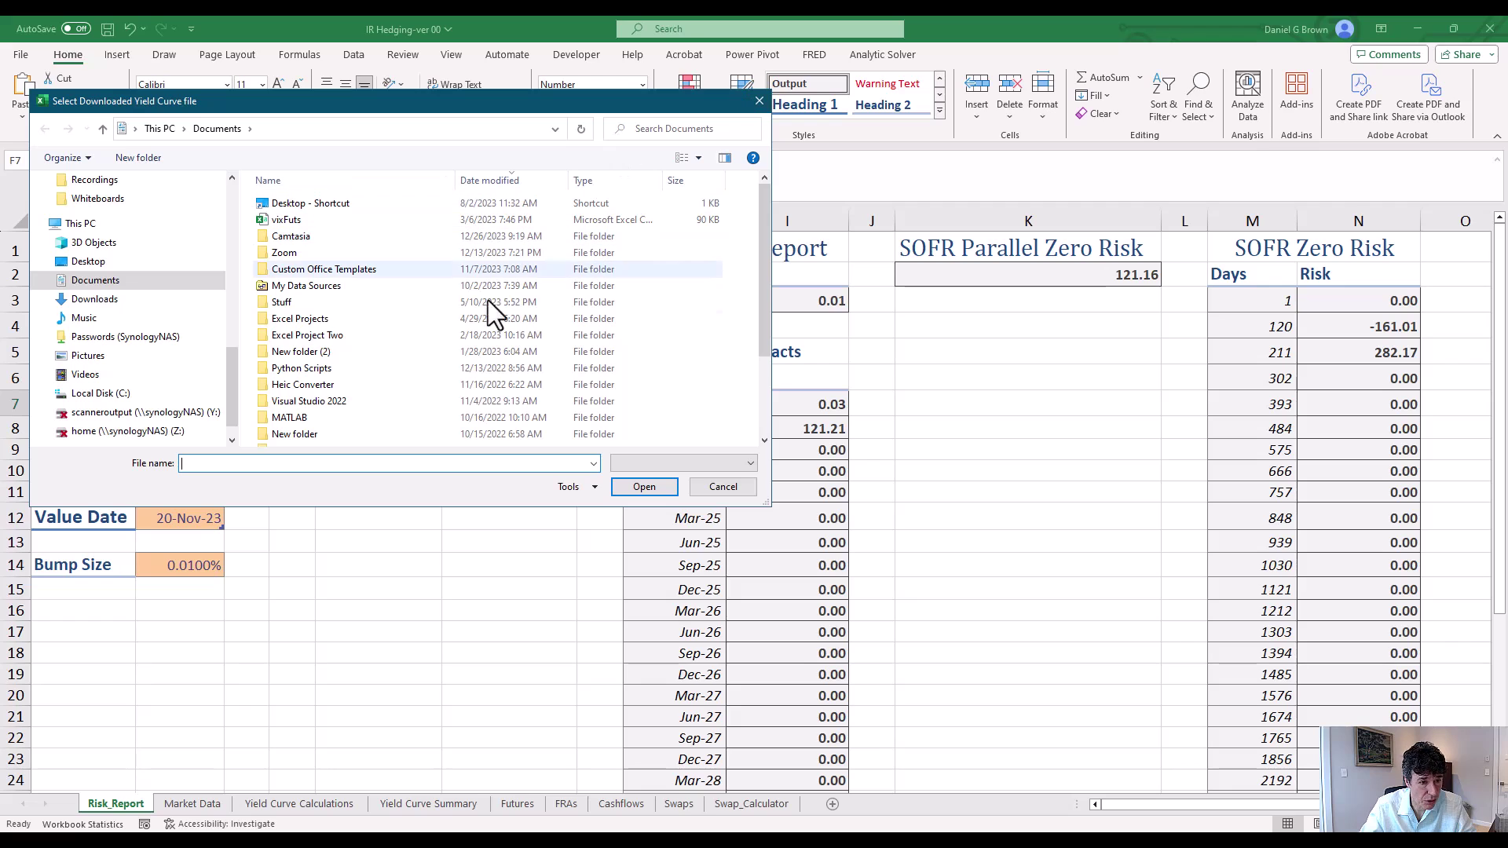
pyautogui.click(118, 299)
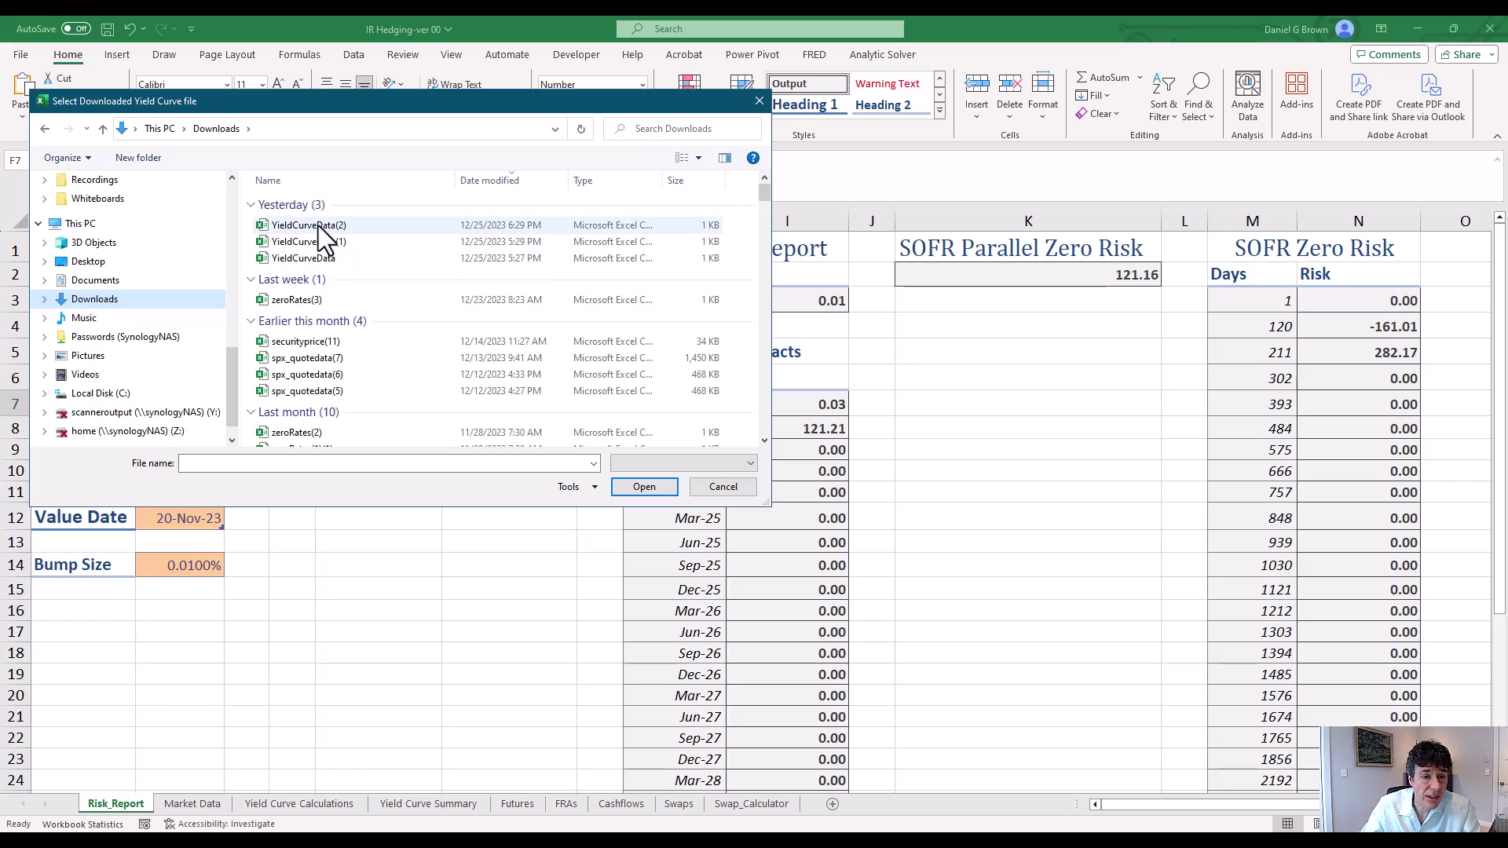
pyautogui.click(759, 100)
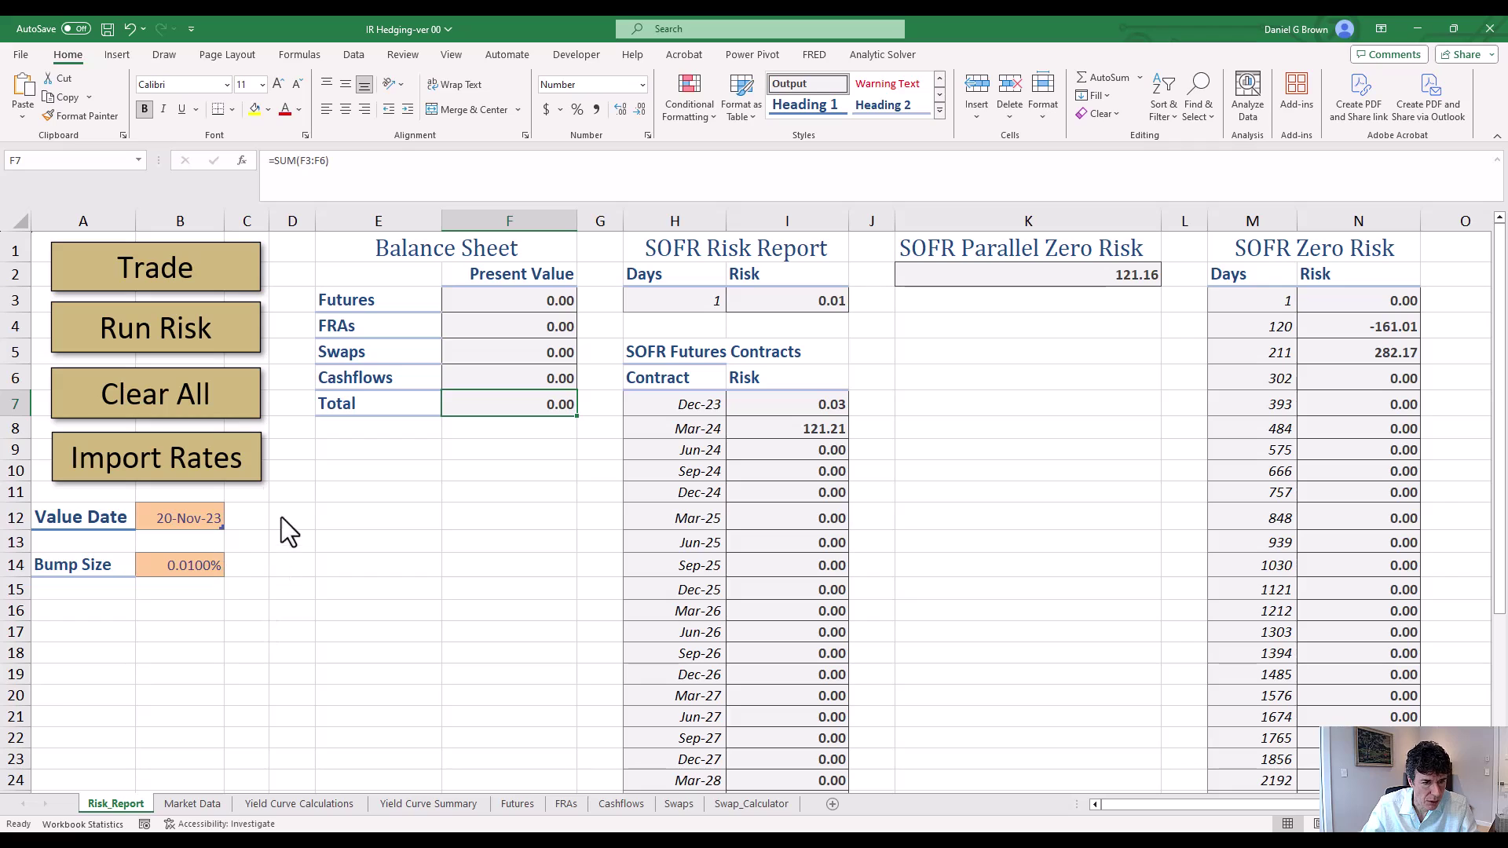
pyautogui.click(191, 799)
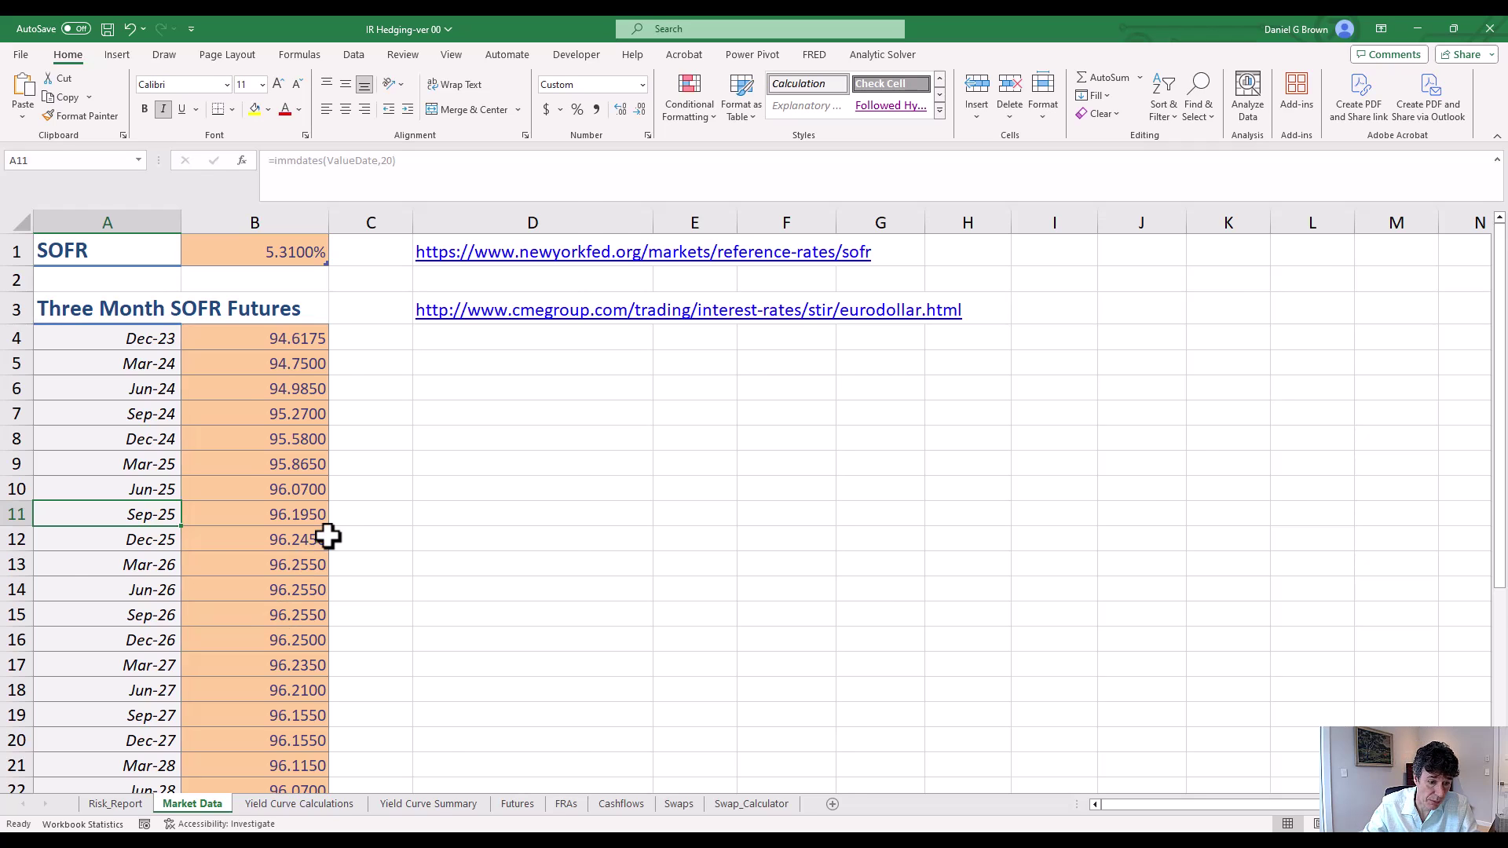
# - Return to the Risk_Report sheet and book a SOFR futures trade of 5 Jun-24 contracts at the prefilled price of 94.985
pyautogui.hotkey('ctrl', 'pageup')
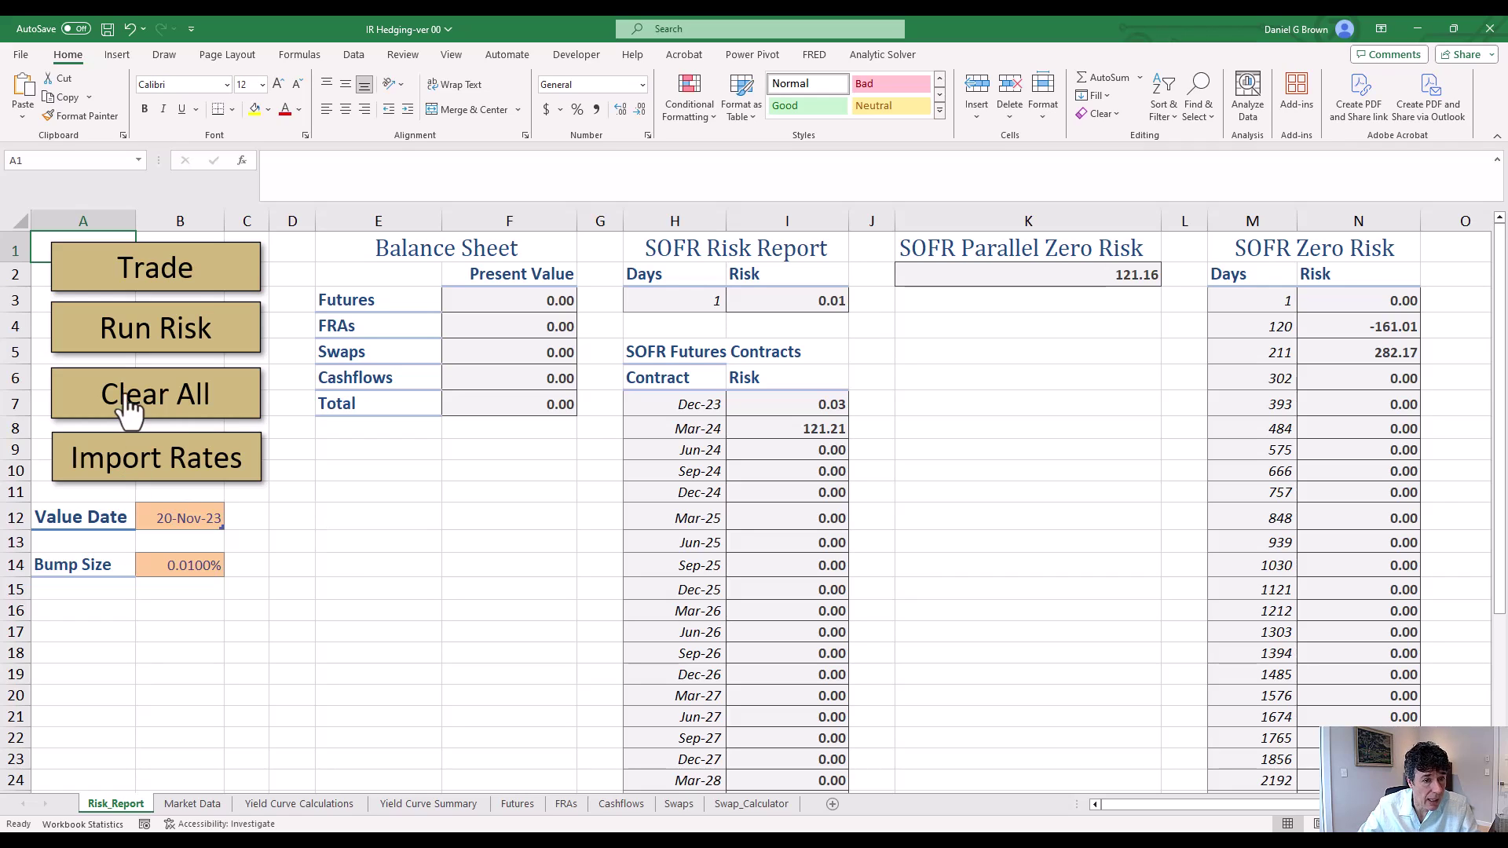
pyautogui.click(189, 271)
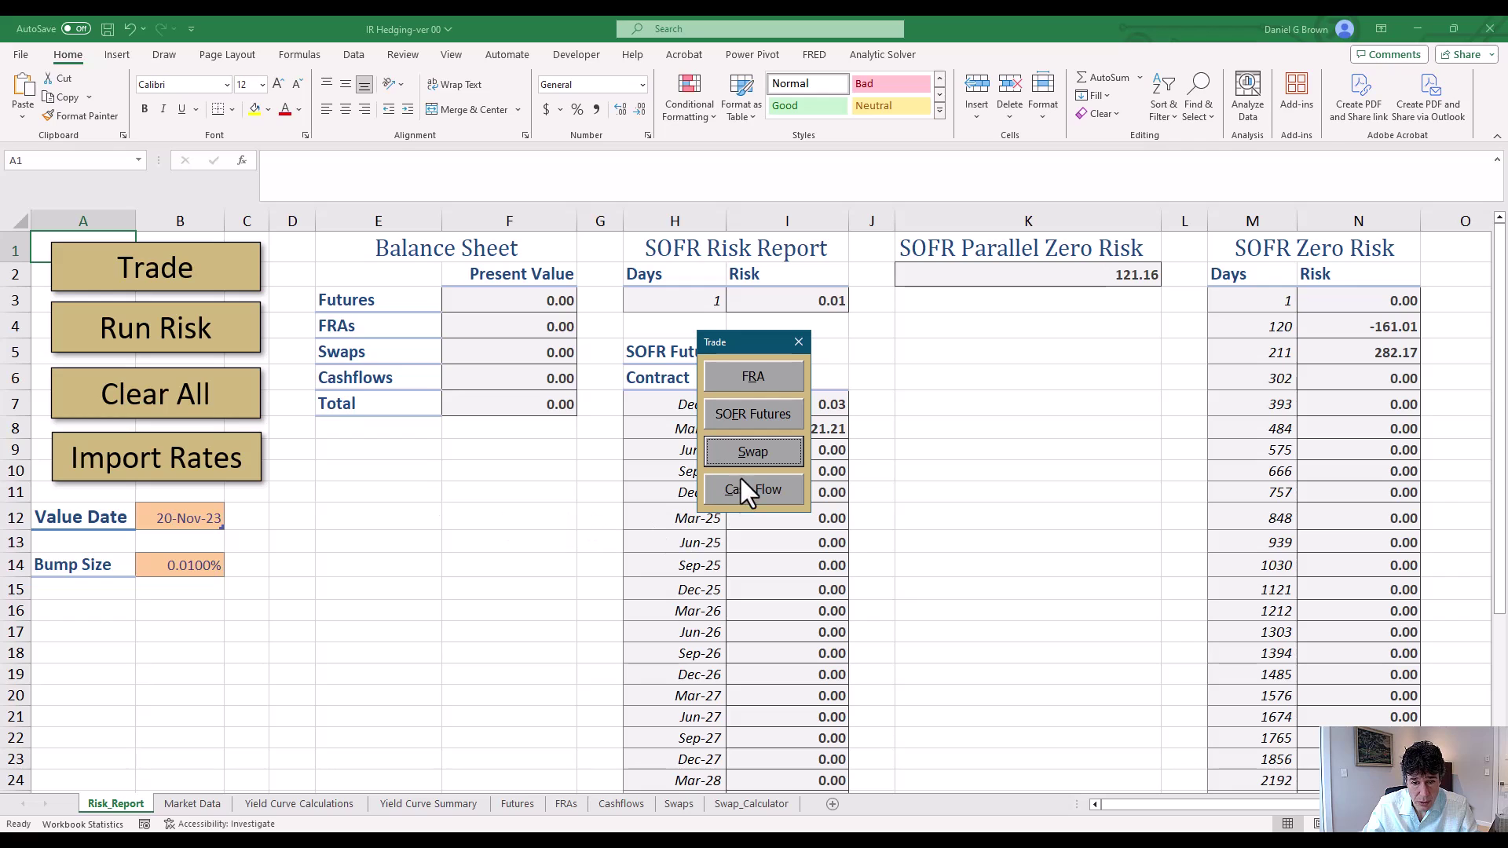
pyautogui.click(757, 416)
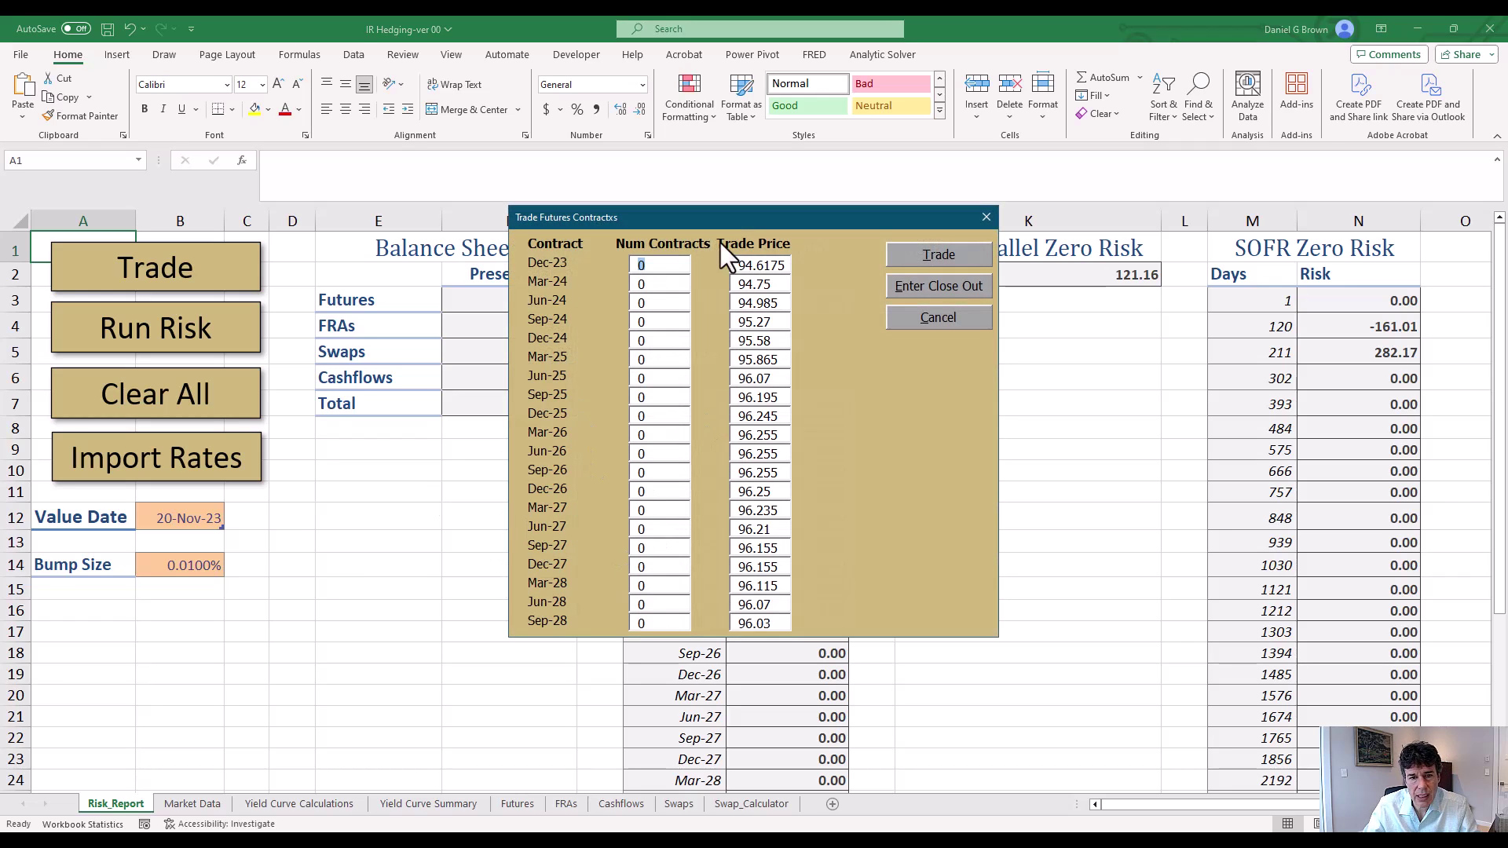
pyautogui.click(662, 305)
pyautogui.press('BackSpace')
pyautogui.write('5')
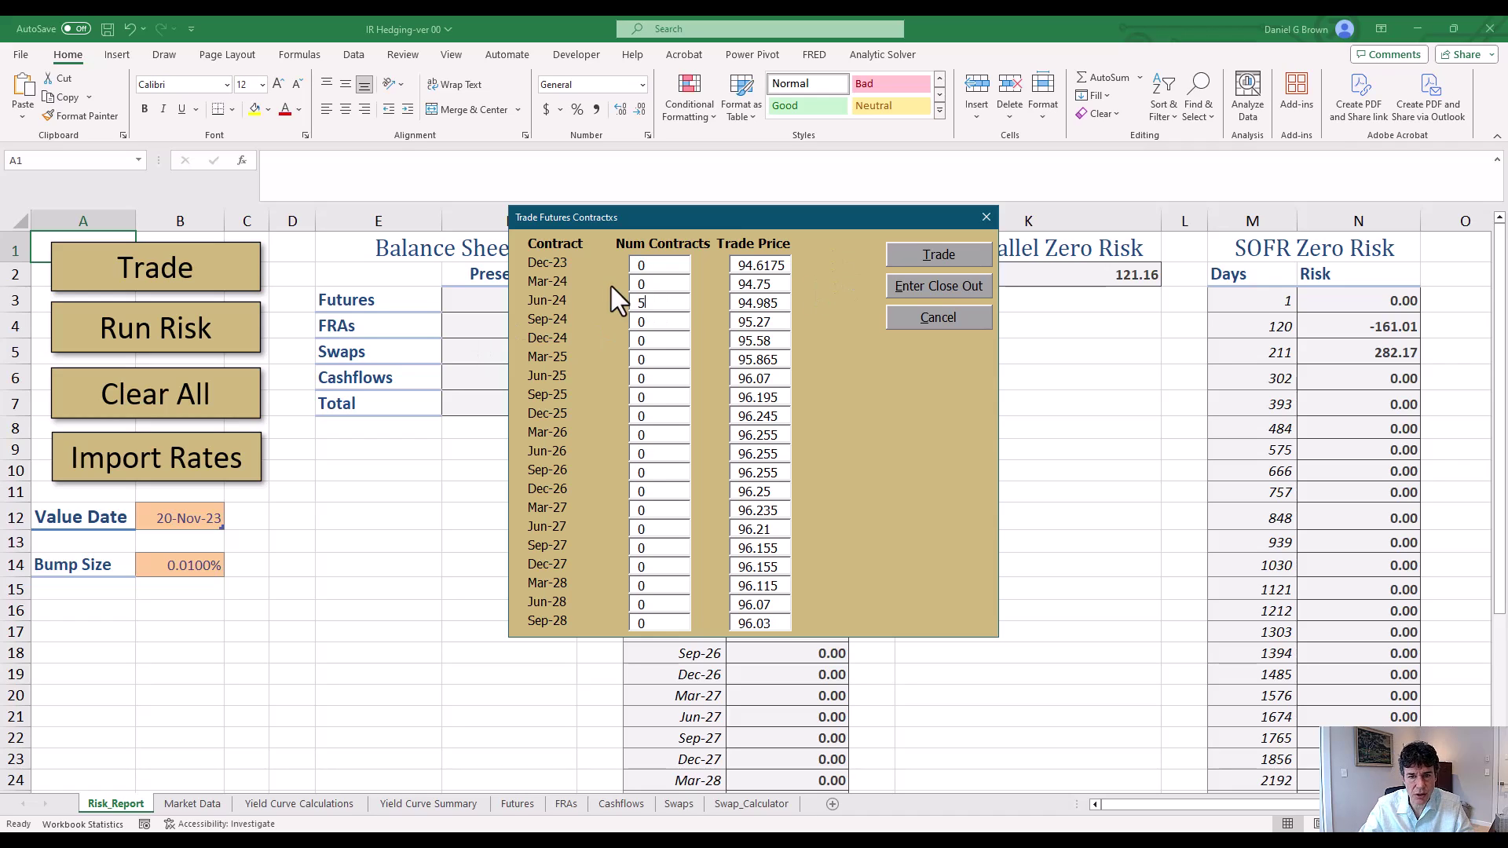
pyautogui.moveTo(784, 303); pyautogui.dragTo(736, 304)
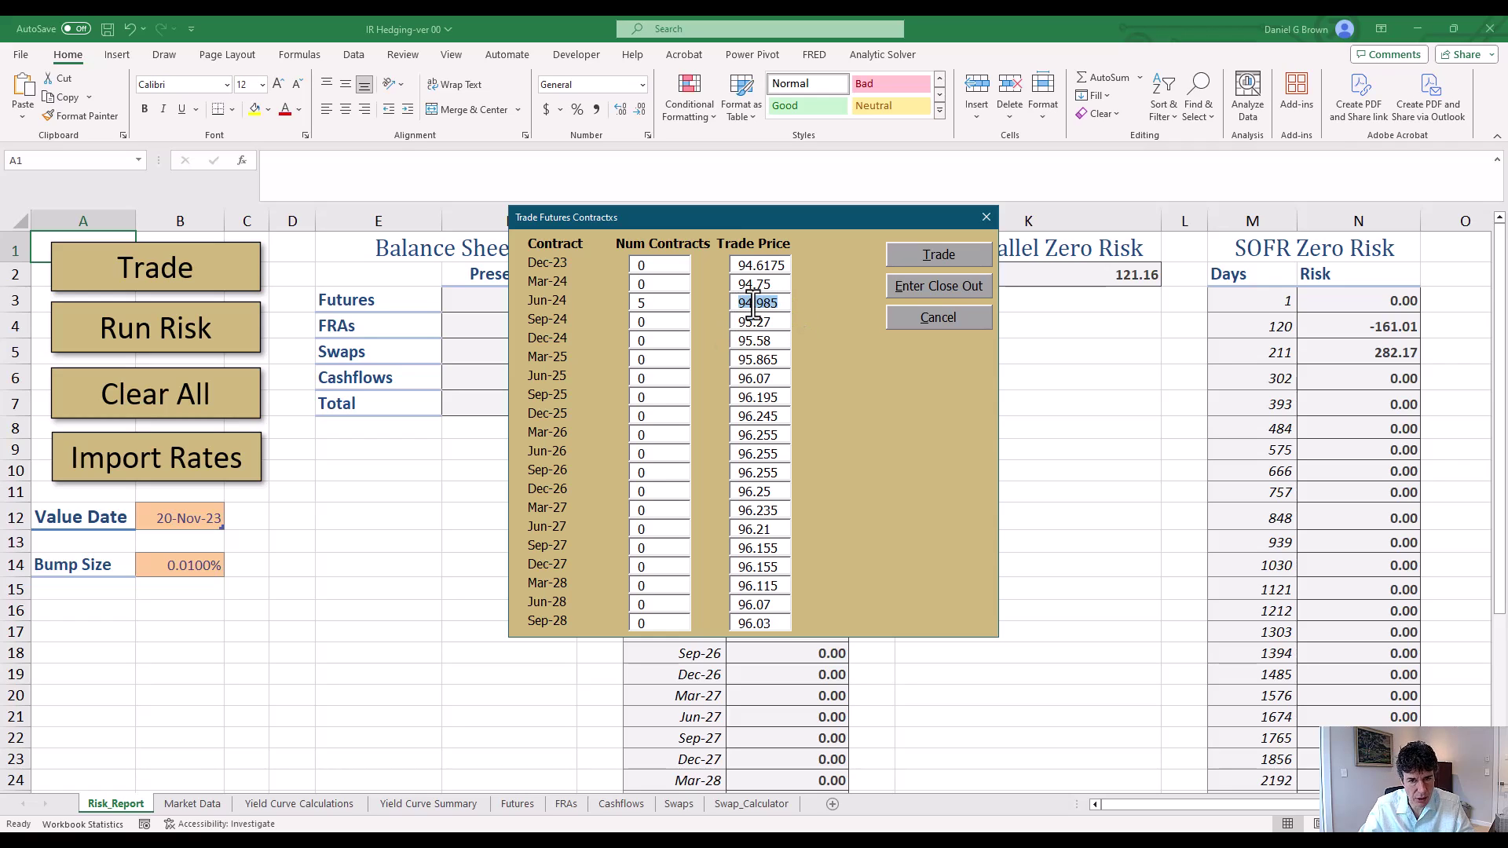
pyautogui.click(943, 253)
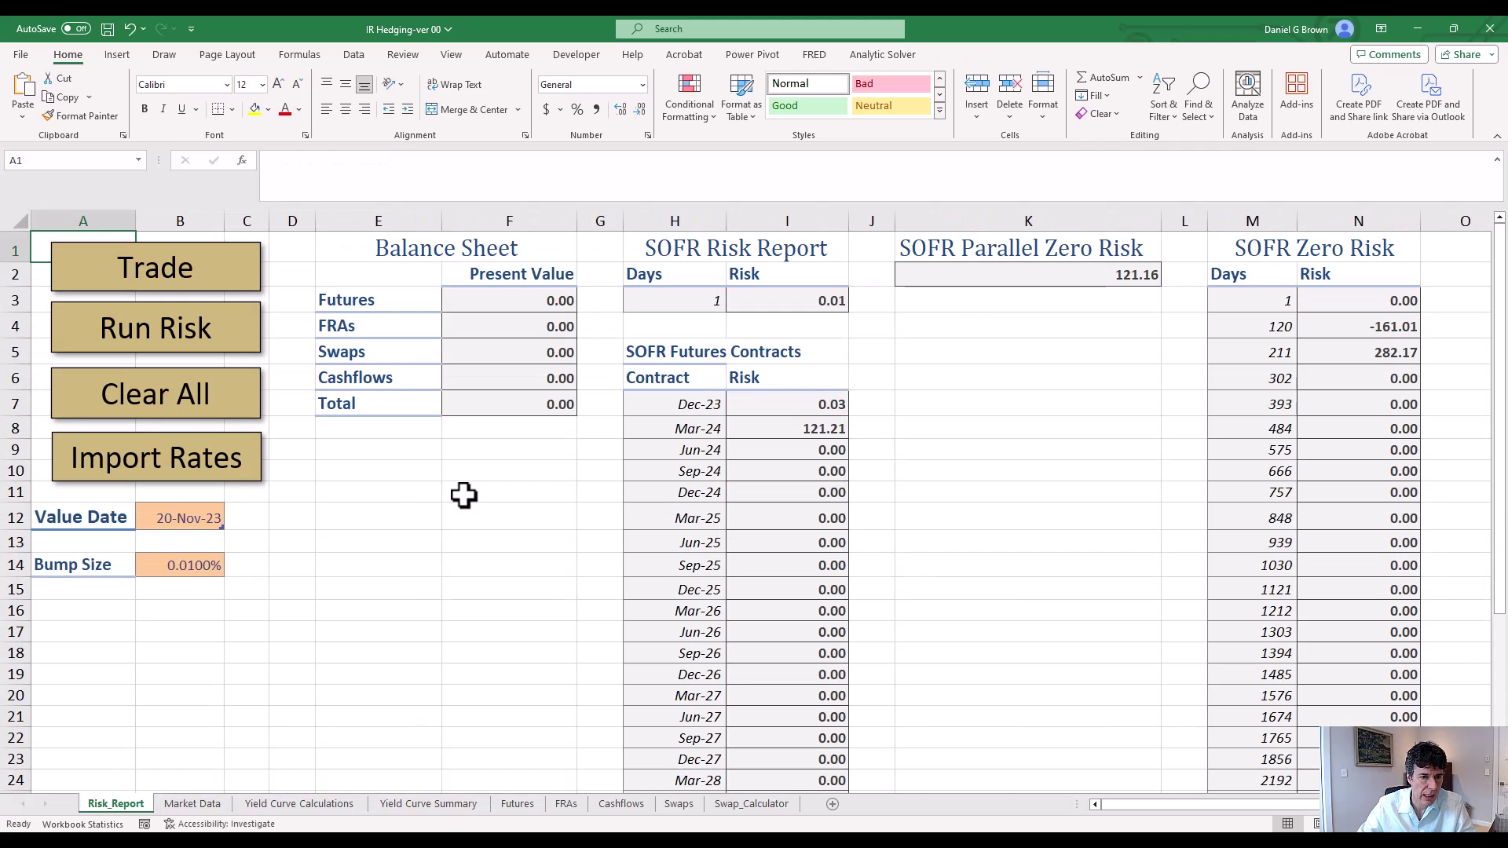
# - Run the risk calculation for the booked futures and check the Jun-24 contract's risk in the SOFR Risk Report
pyautogui.click(201, 337)
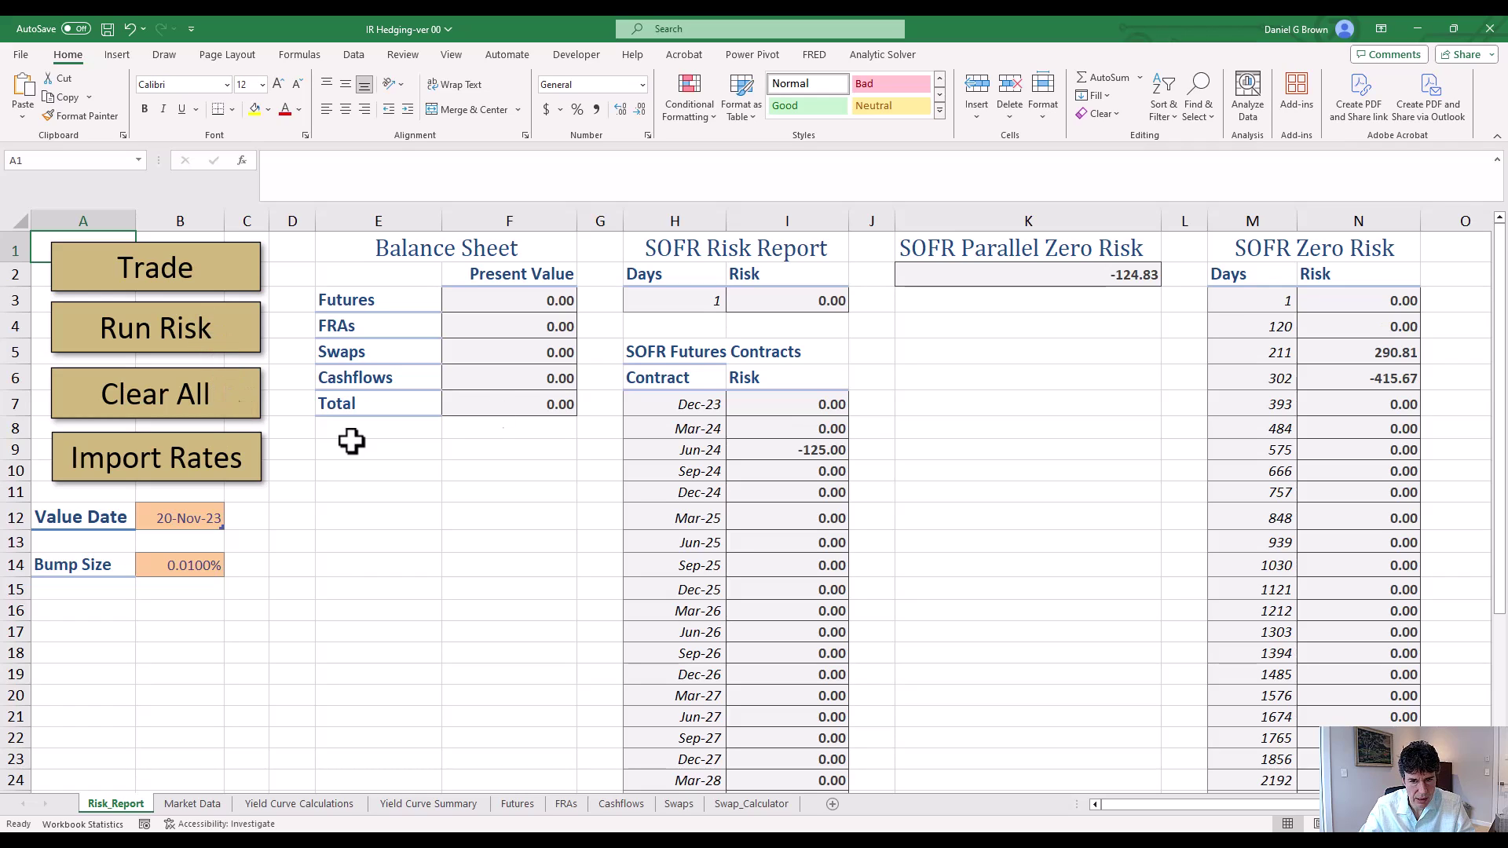
pyautogui.click(798, 454)
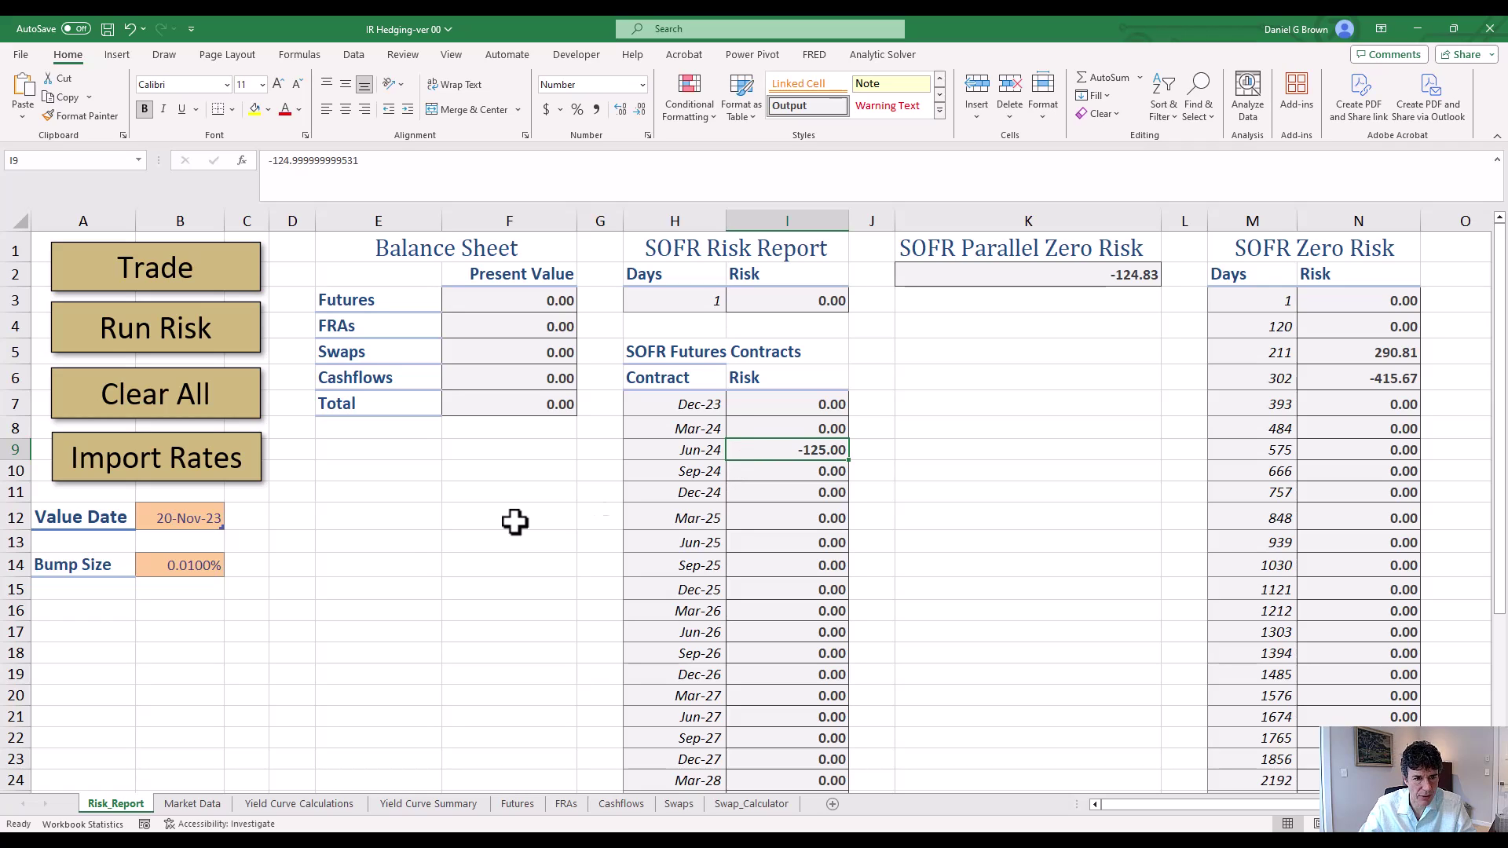
pyautogui.click(428, 569)
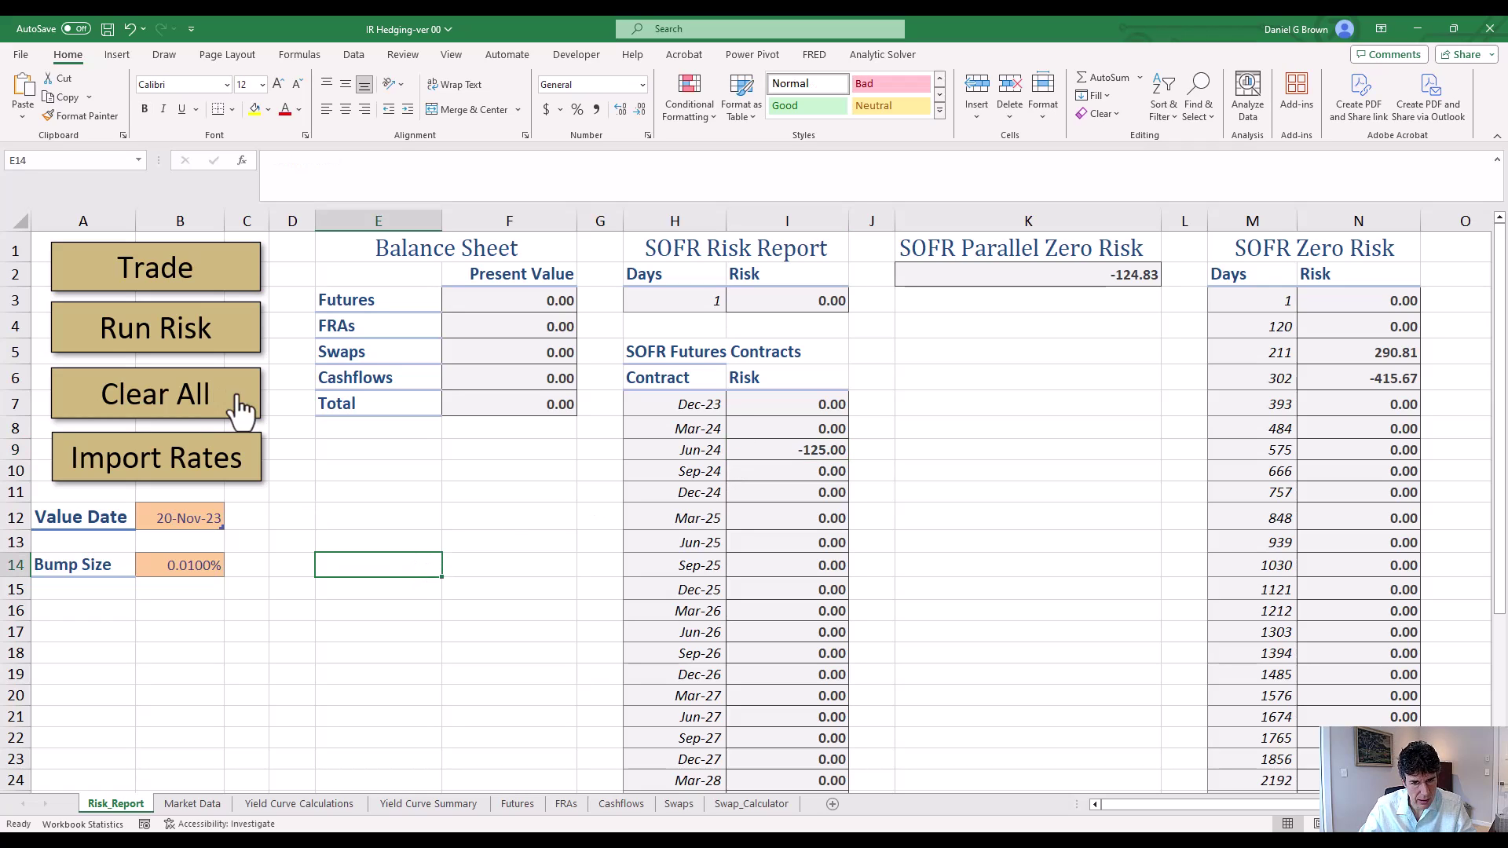